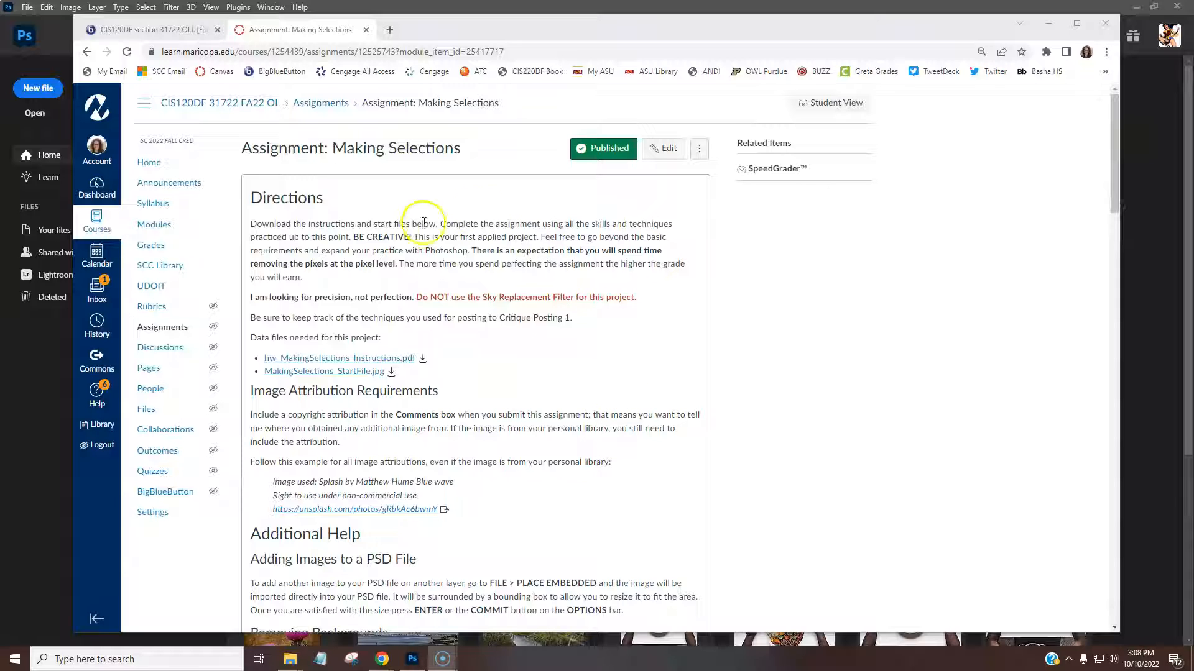
Step: Review the Making Selections assignment page, including the directions, submission requirements, instructor example and grading rubric
scroll(480, 423, down, 1)
scroll(480, 423, down, 15)
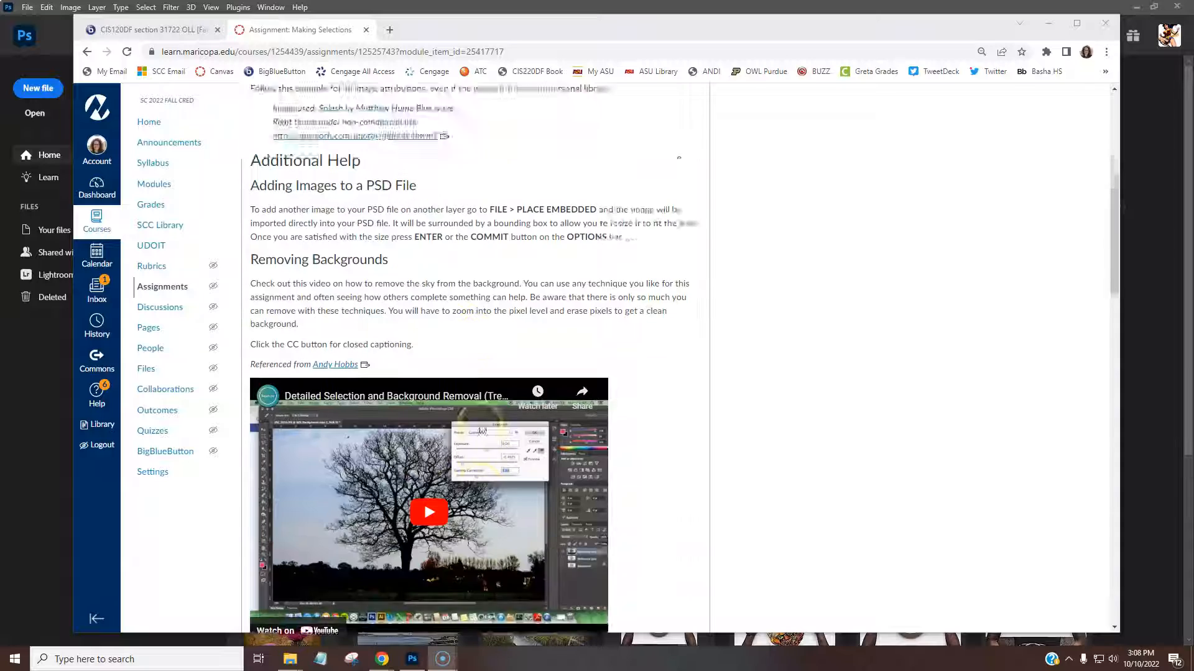
scroll(480, 423, down, 3)
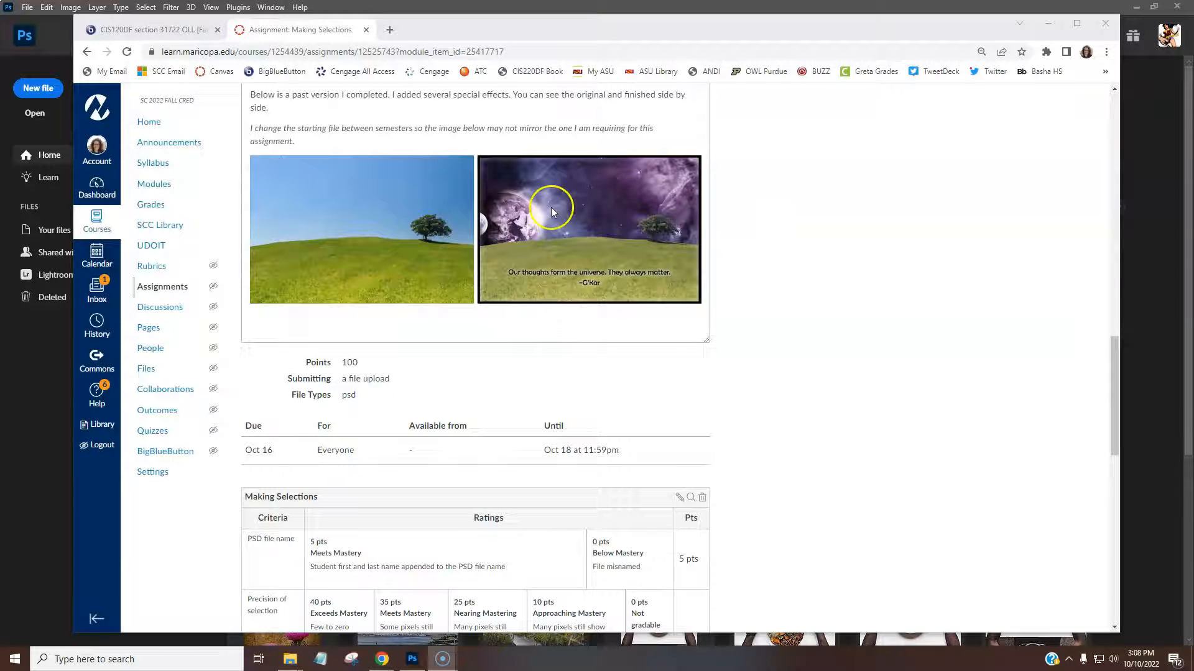
scroll(586, 479, down, 3)
scroll(589, 482, down, 10)
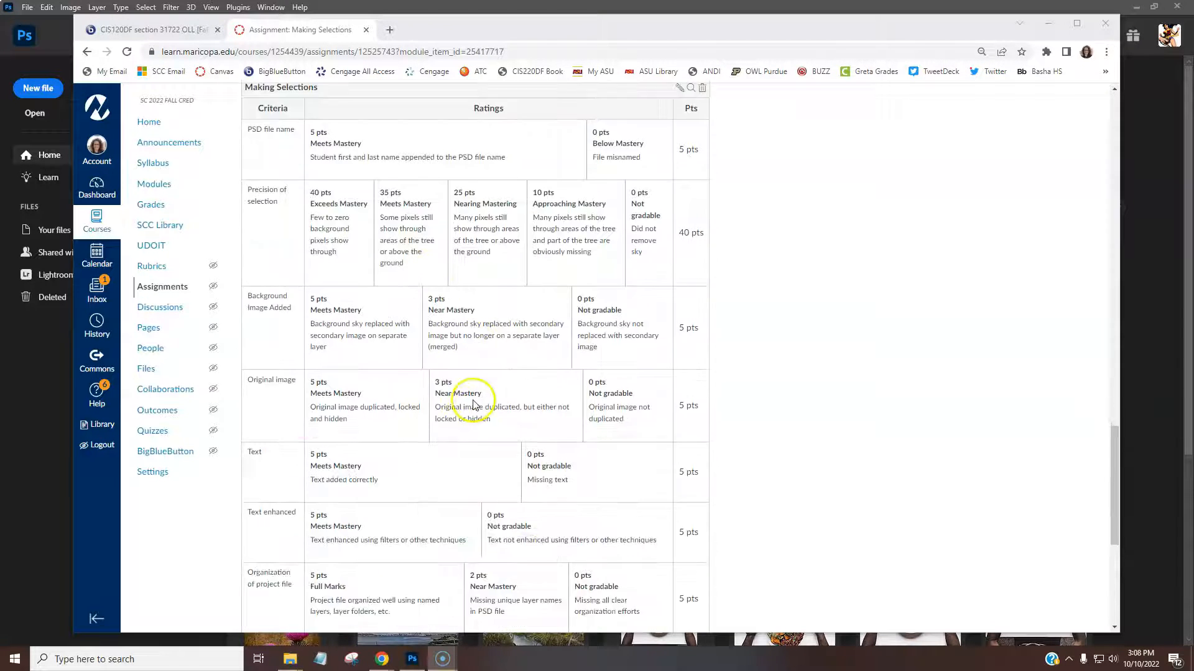
scroll(460, 374, up, 15)
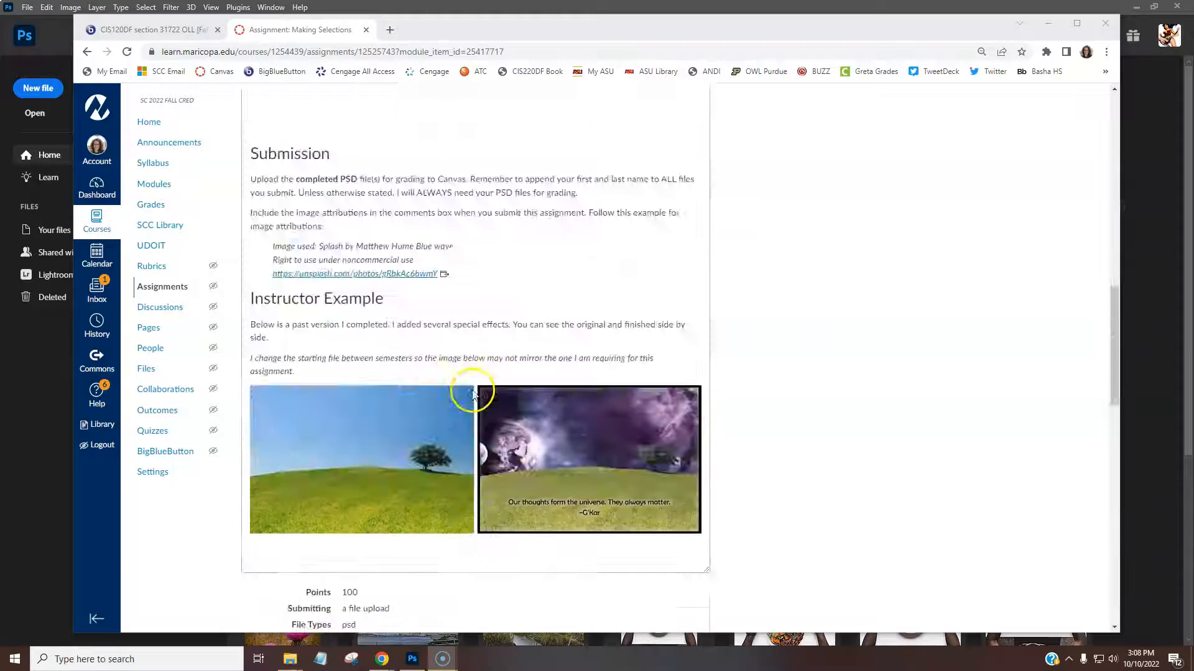
scroll(441, 335, up, 8)
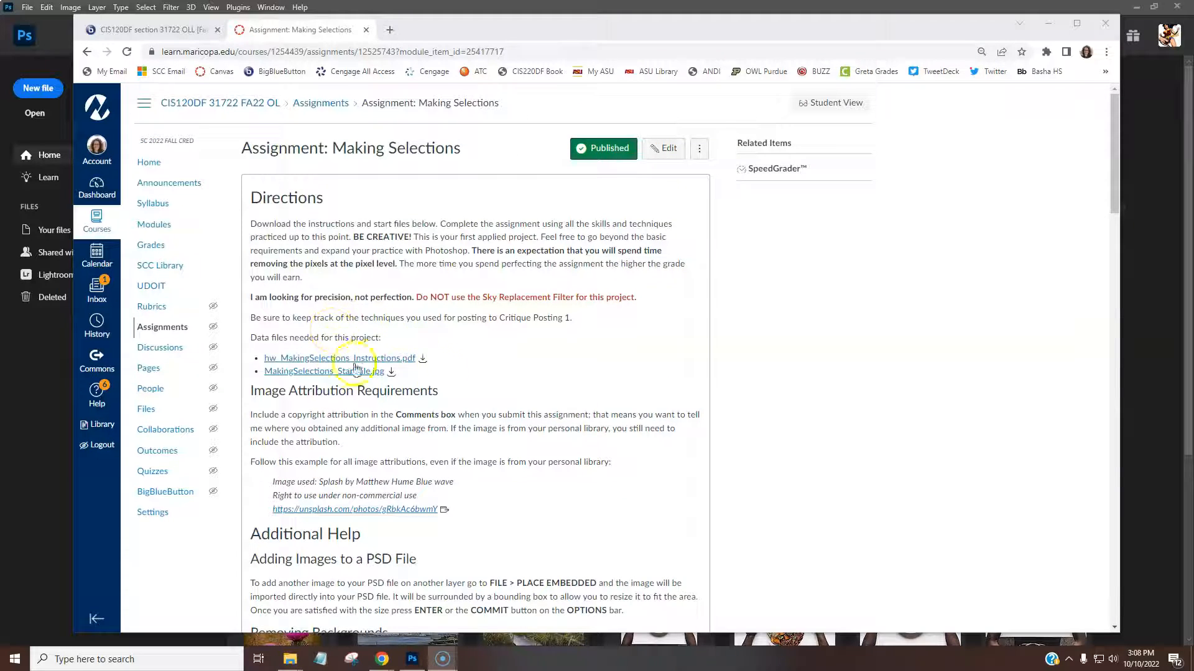
Step: Download MakingSelections_StartFile.jpg and open the downloaded hw_MakingSelections_Instructions.pdf
click(391, 371)
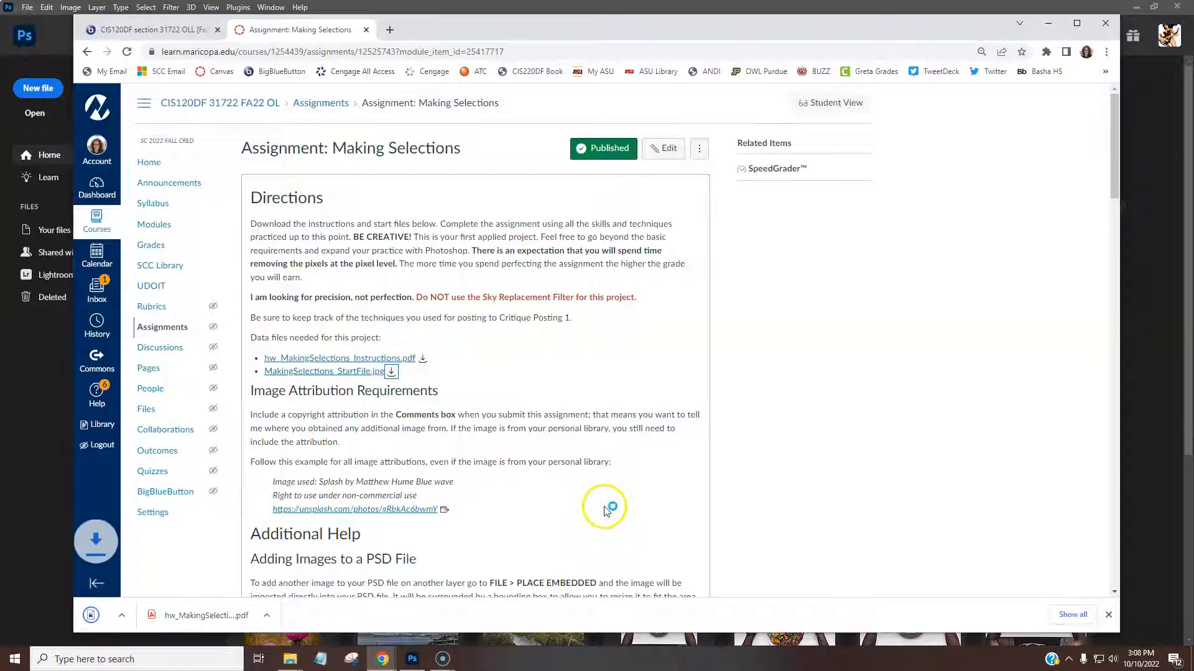
click(302, 623)
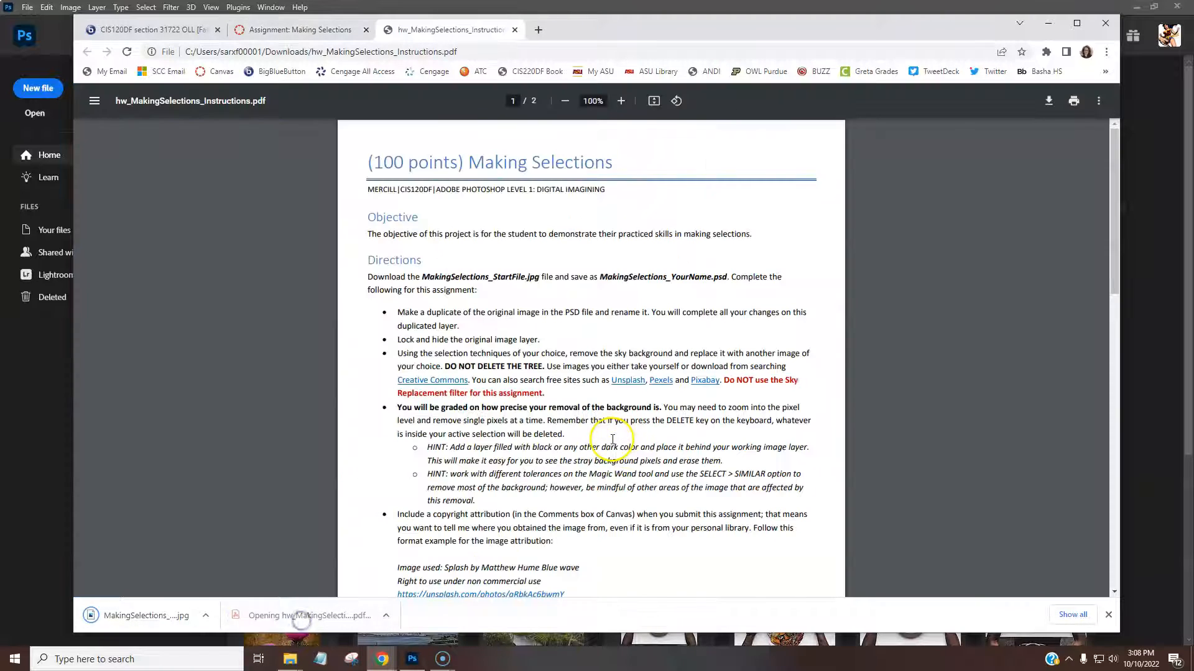
Step: Arrange Photoshop and the browser with the instructions PDF side by side, giving Photoshop about two thirds of the screen
drag(824, 11, 7, 299)
click(754, 200)
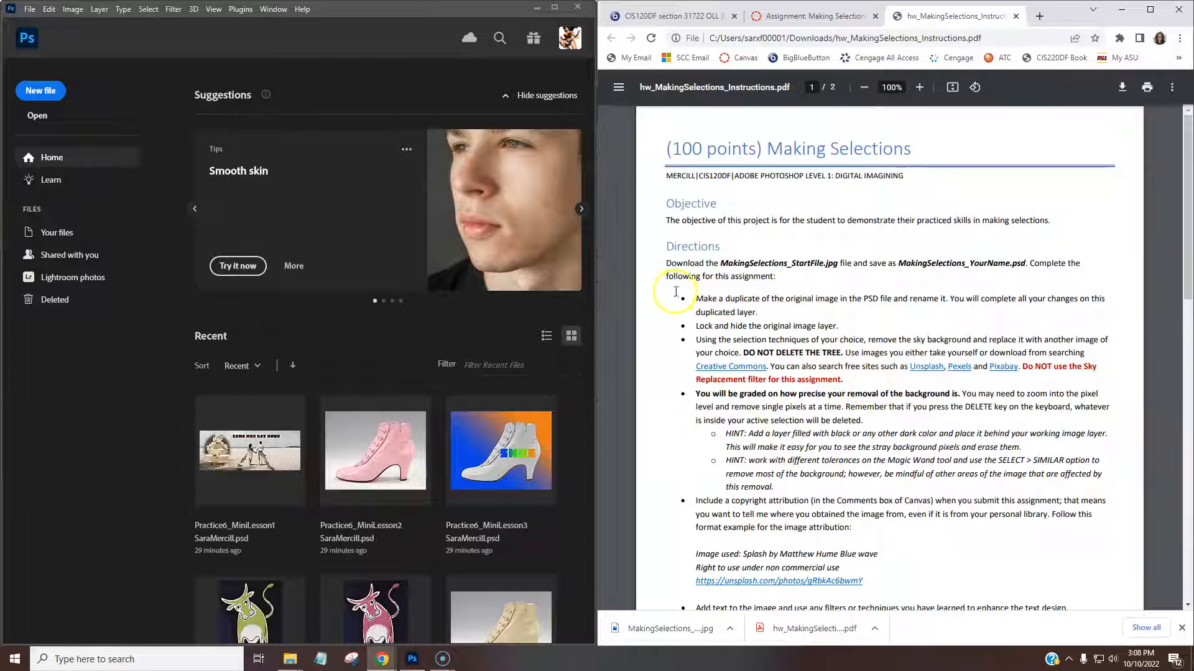
drag(599, 287, 771, 269)
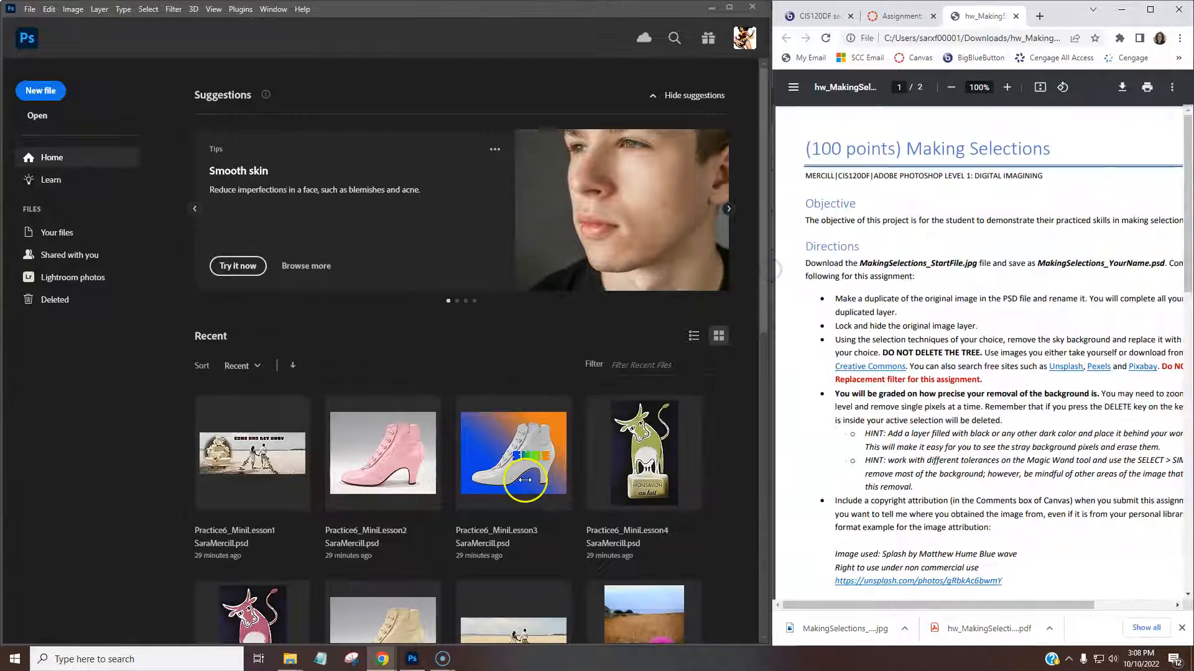
Step: Open MakingSelections_StartFile.jpg in Photoshop and collapse the layer list to uncover the whole image
click(36, 117)
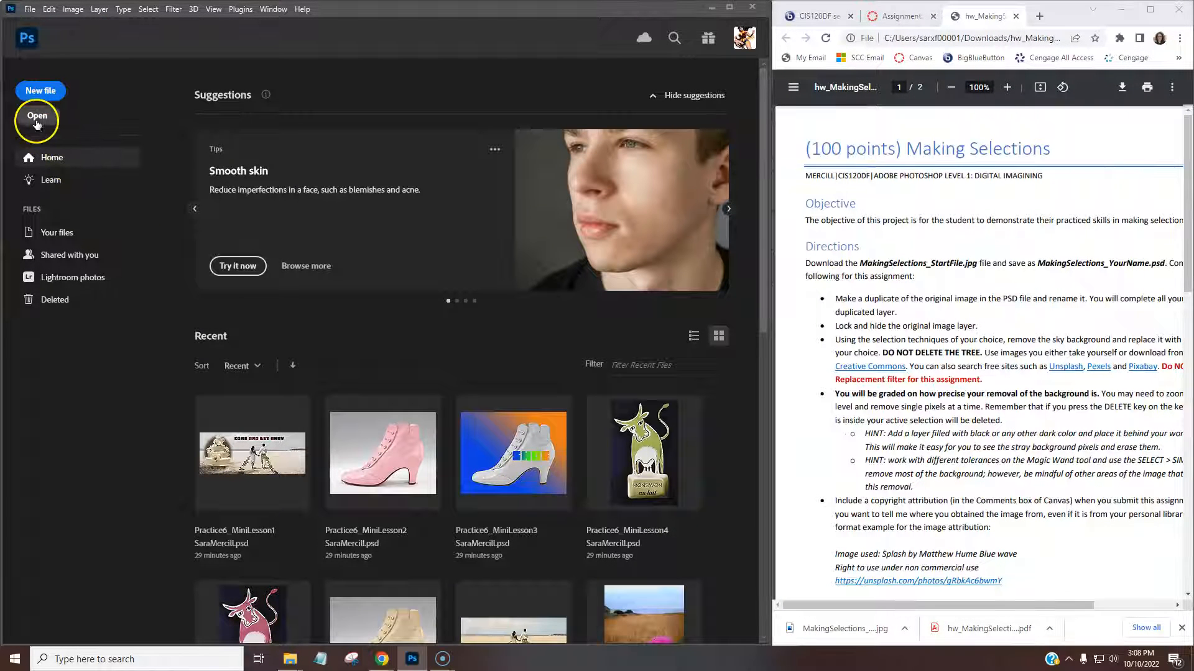
click(167, 108)
double_click(168, 109)
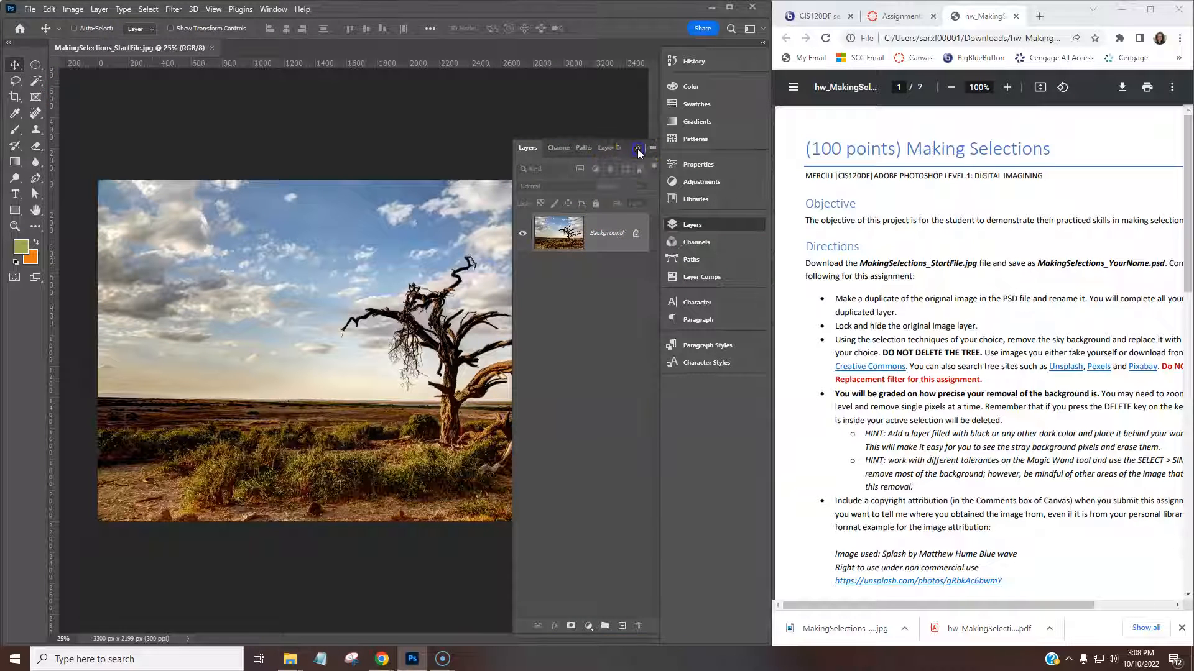
click(638, 149)
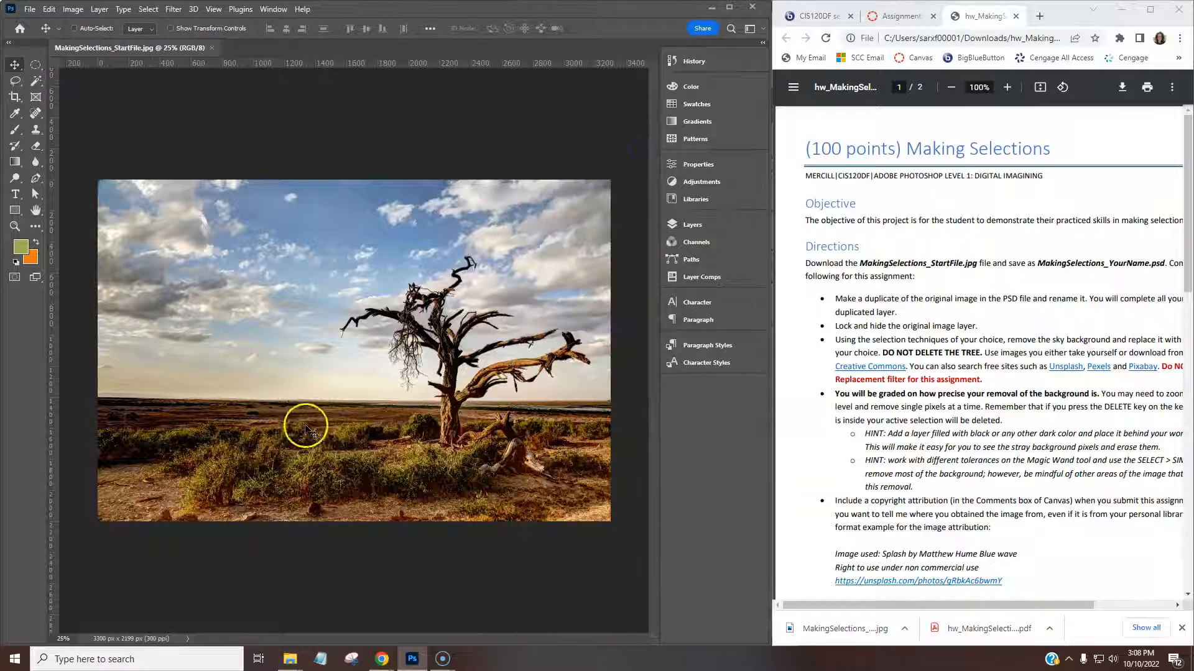
Step: Save the image in Photoshop PSD format in Downloads, named MakingSelections_ followed by the student's full name
click(30, 9)
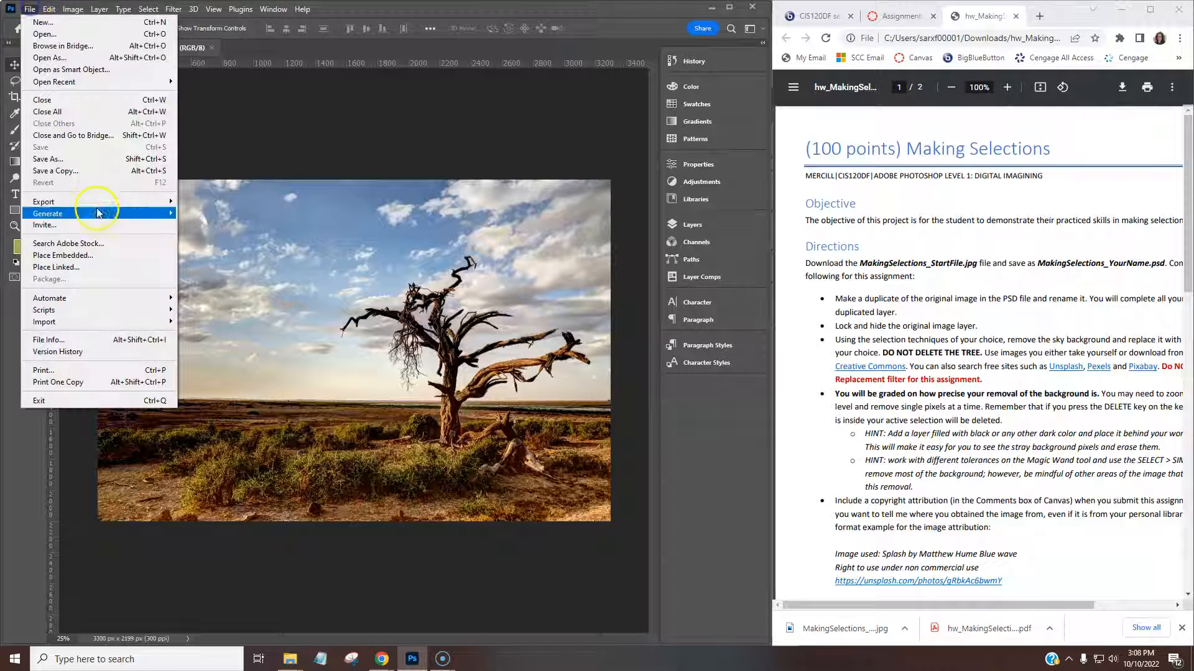
click(74, 159)
click(275, 277)
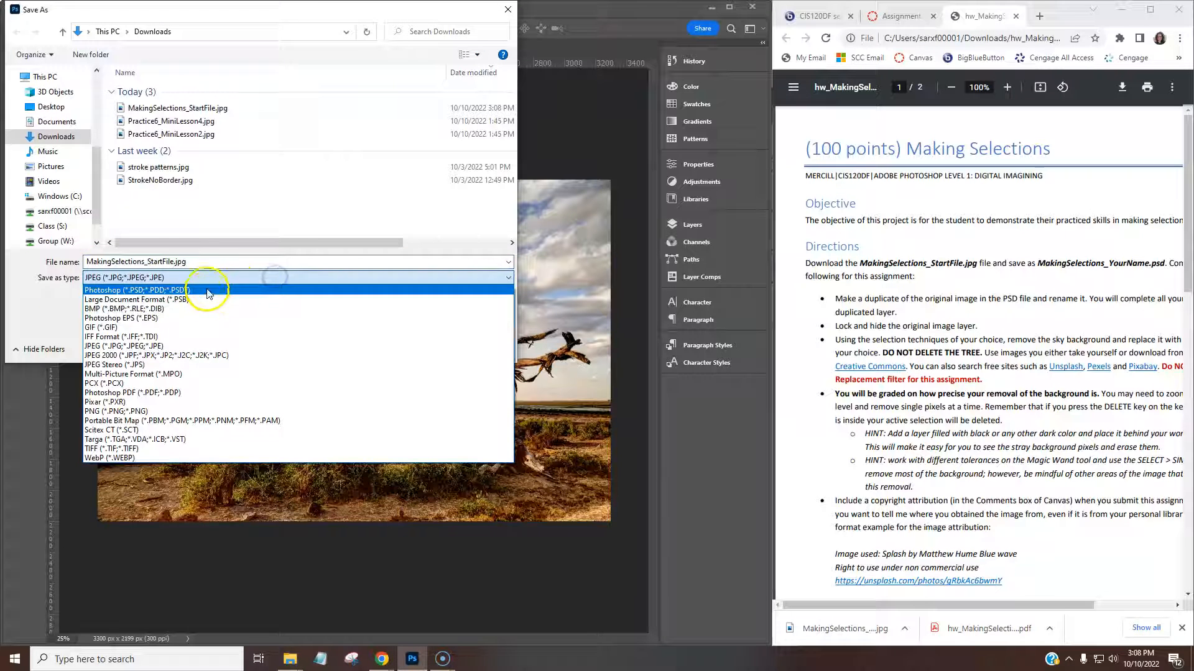
click(277, 290)
click(184, 259)
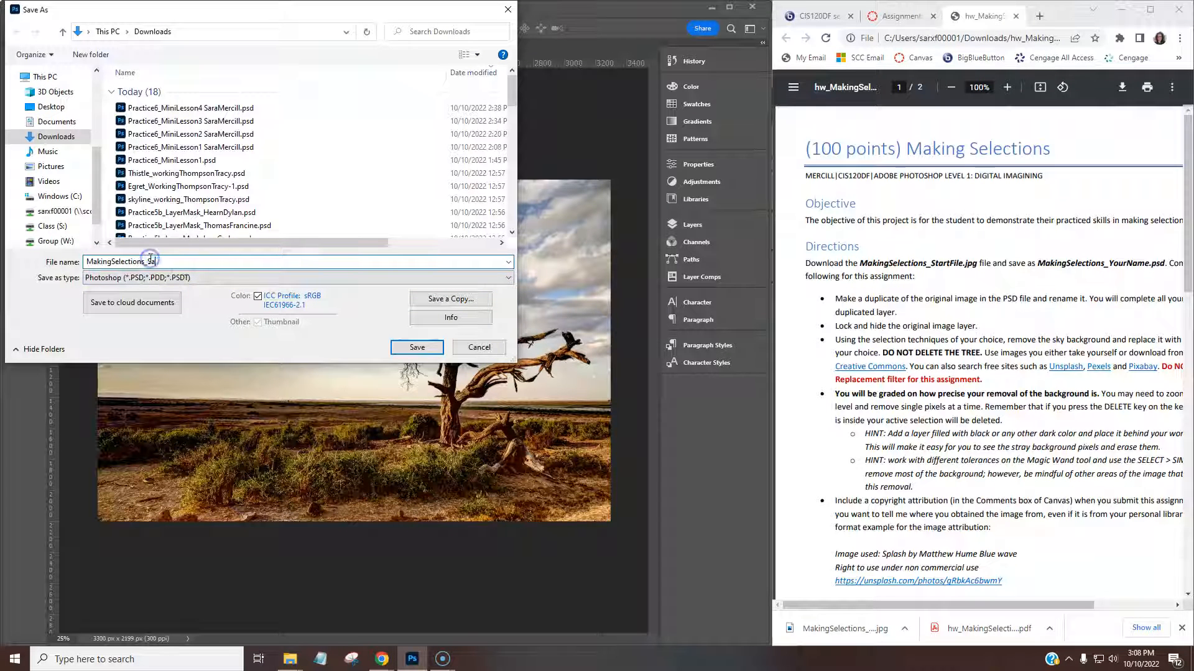
key(Return)
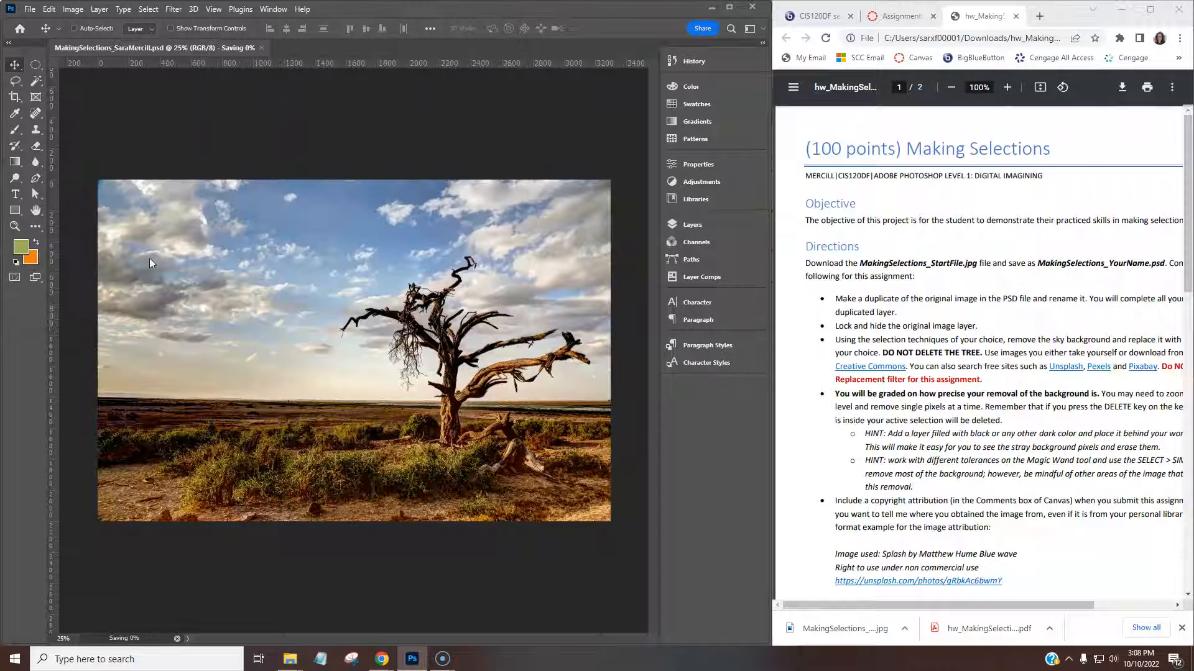
Step: Show the layer list again, set the instructions PDF to 90% zoom and dismiss the browser's downloads bar
click(699, 223)
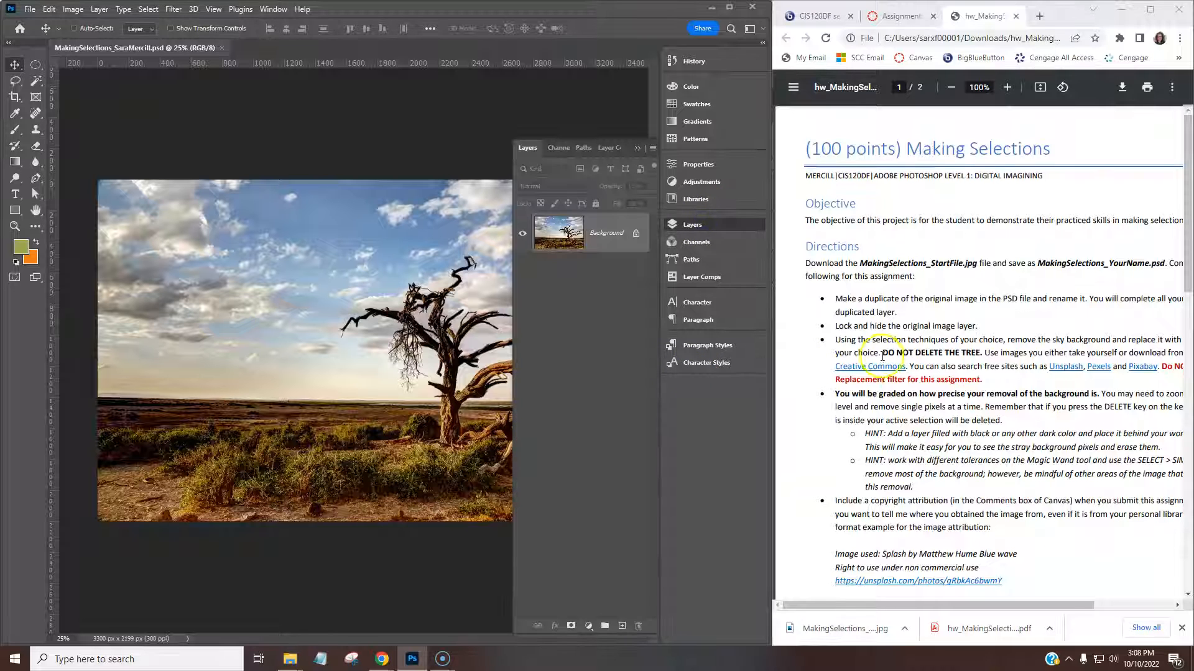
click(949, 88)
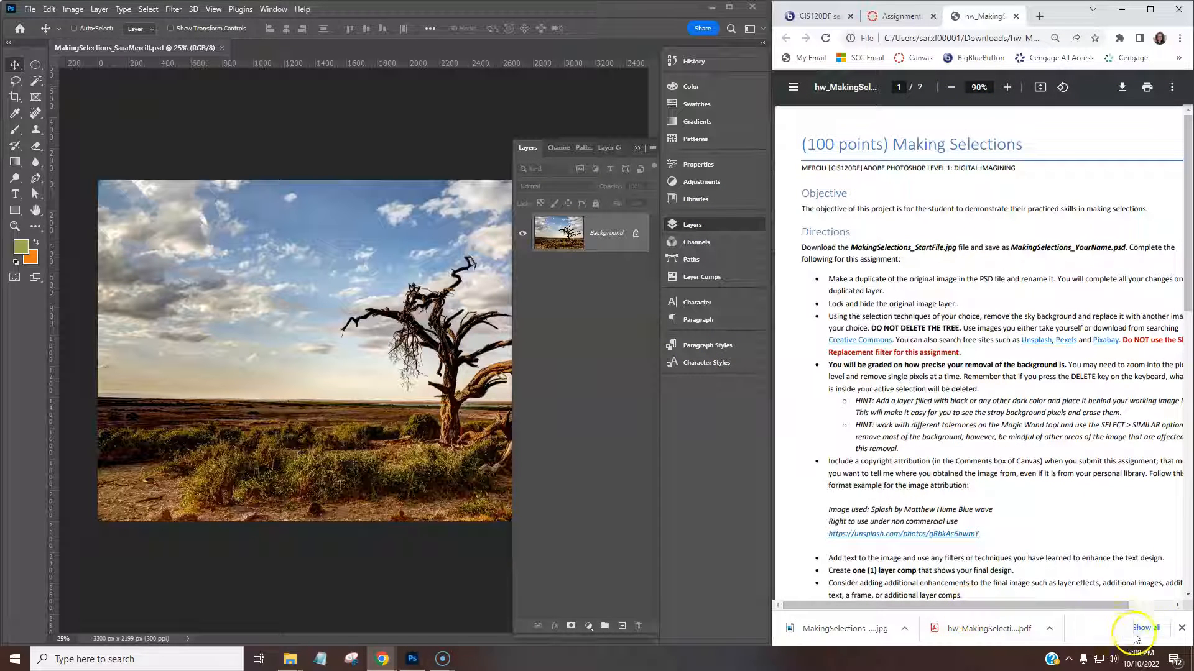
click(1181, 629)
drag(973, 639, 1001, 641)
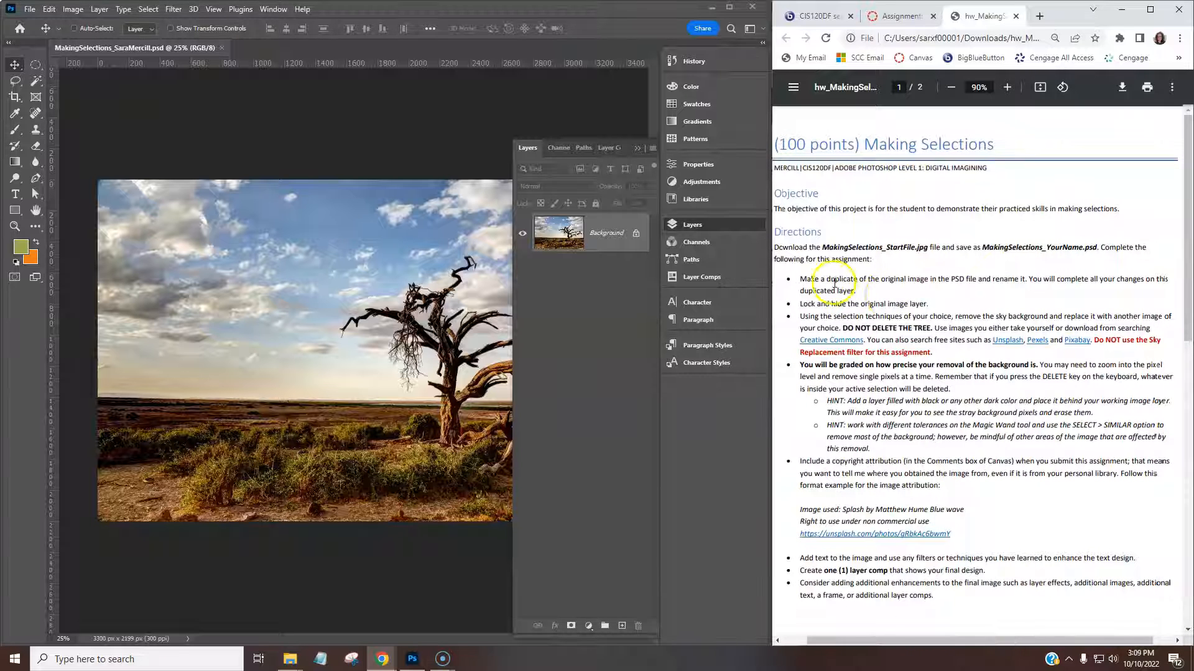
Step: Duplicate the Background layer, rename the copy Working Layer and hide the original Background
drag(601, 232, 622, 625)
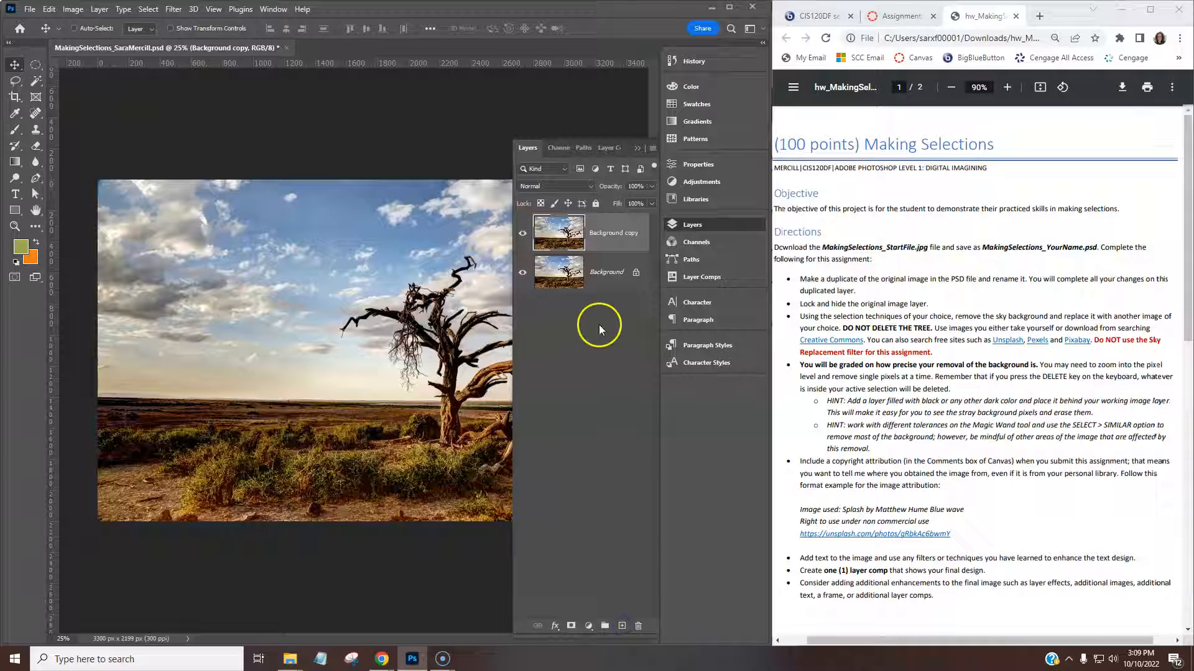
double_click(614, 232)
text(Working Layer)
key(Return)
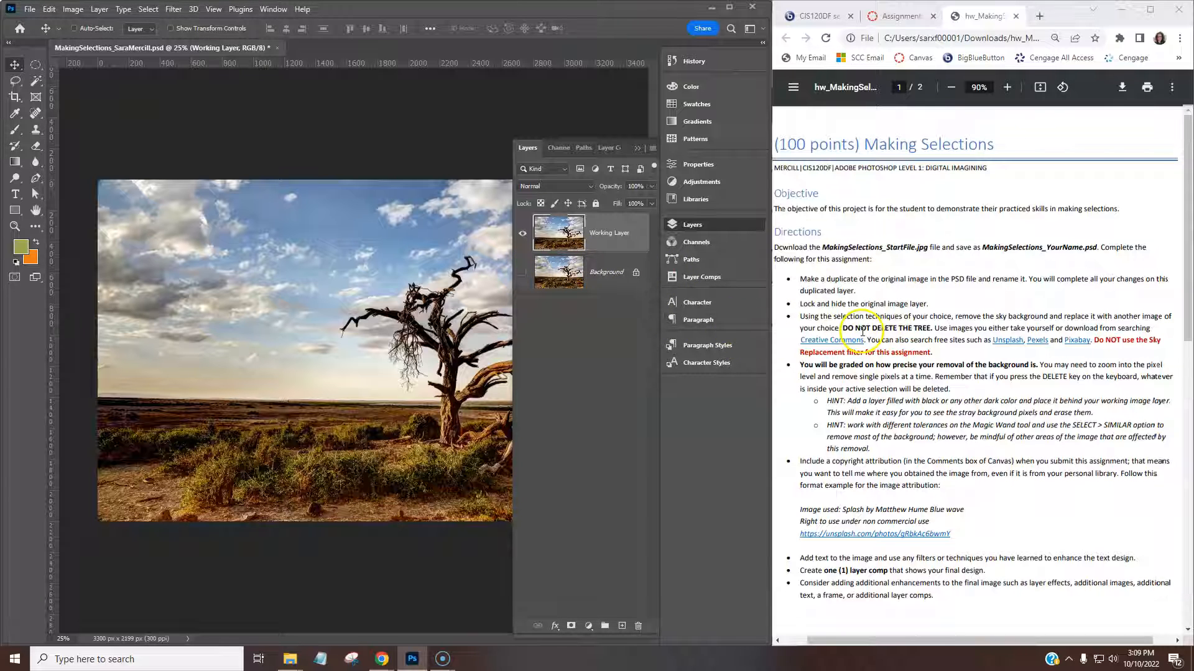
Step: Check the remaining directions in the instructions PDF and maximize the Photoshop window with the layer list open
scroll(862, 332, down, 1)
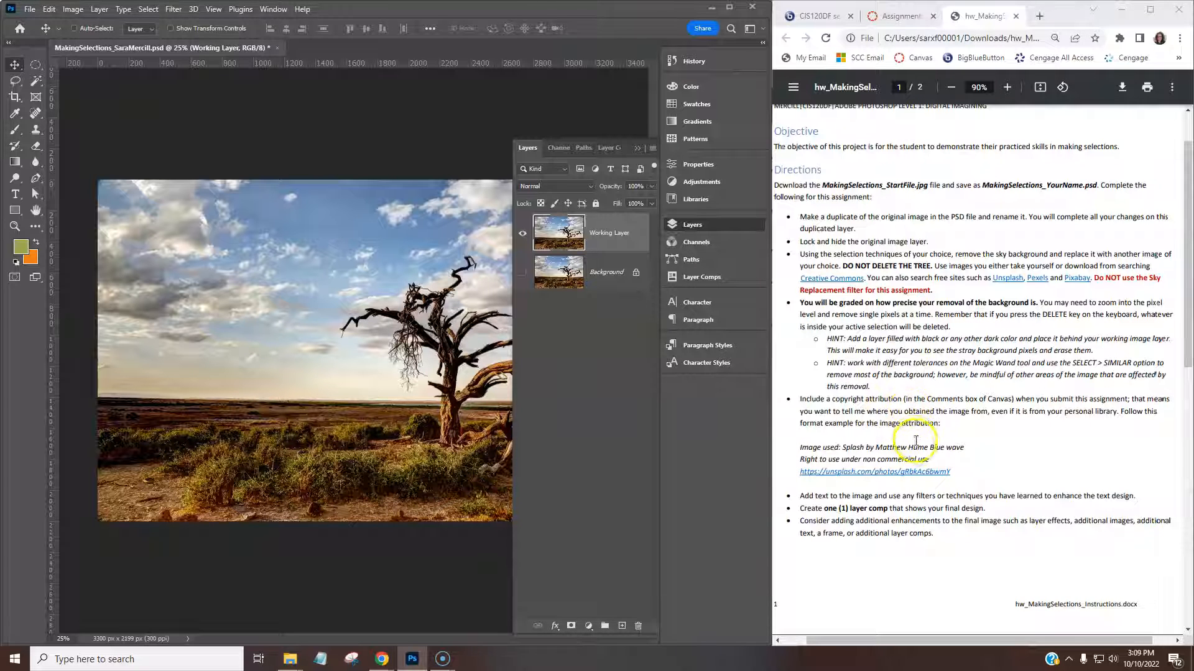
click(635, 147)
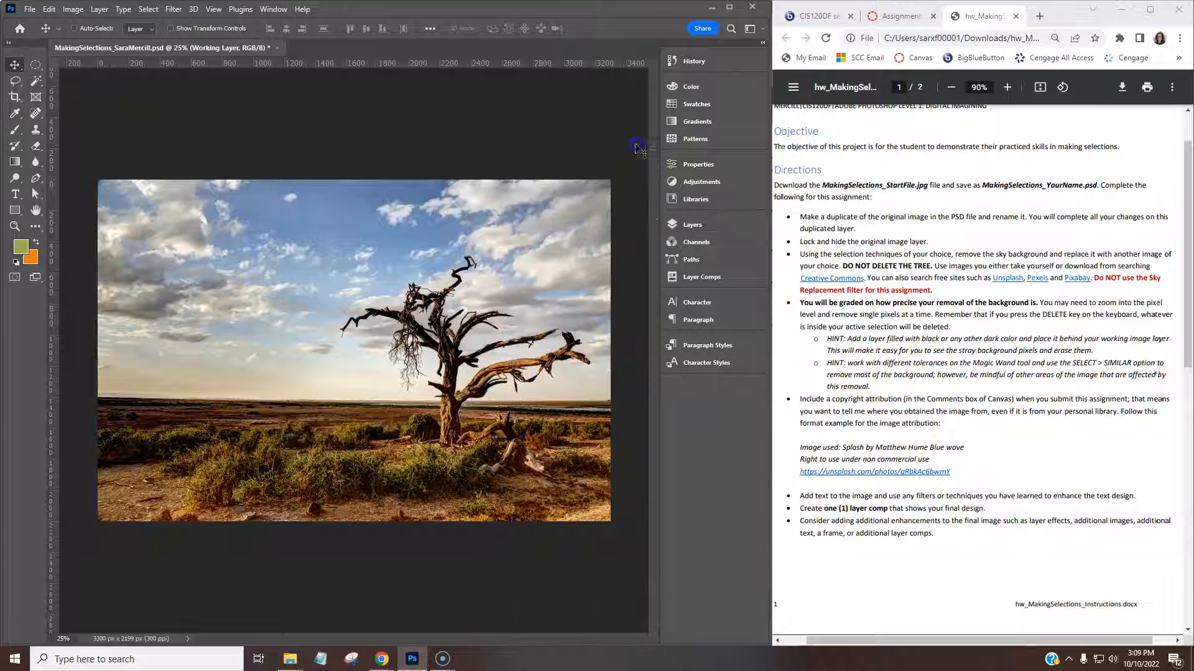
click(679, 219)
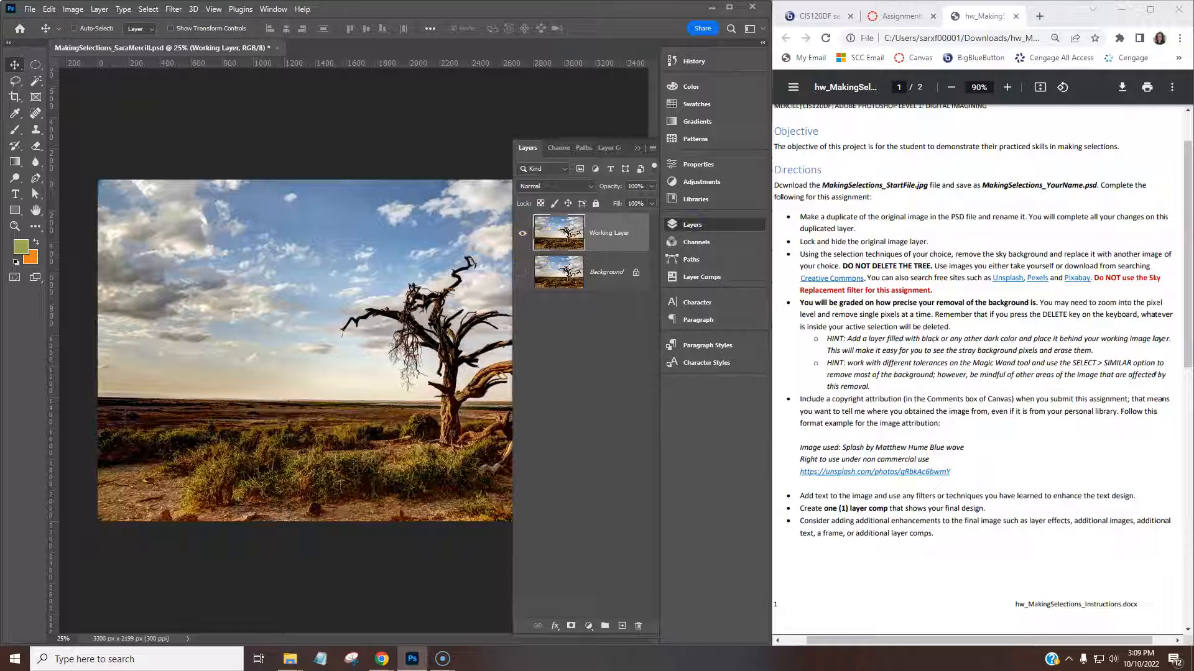
click(738, 9)
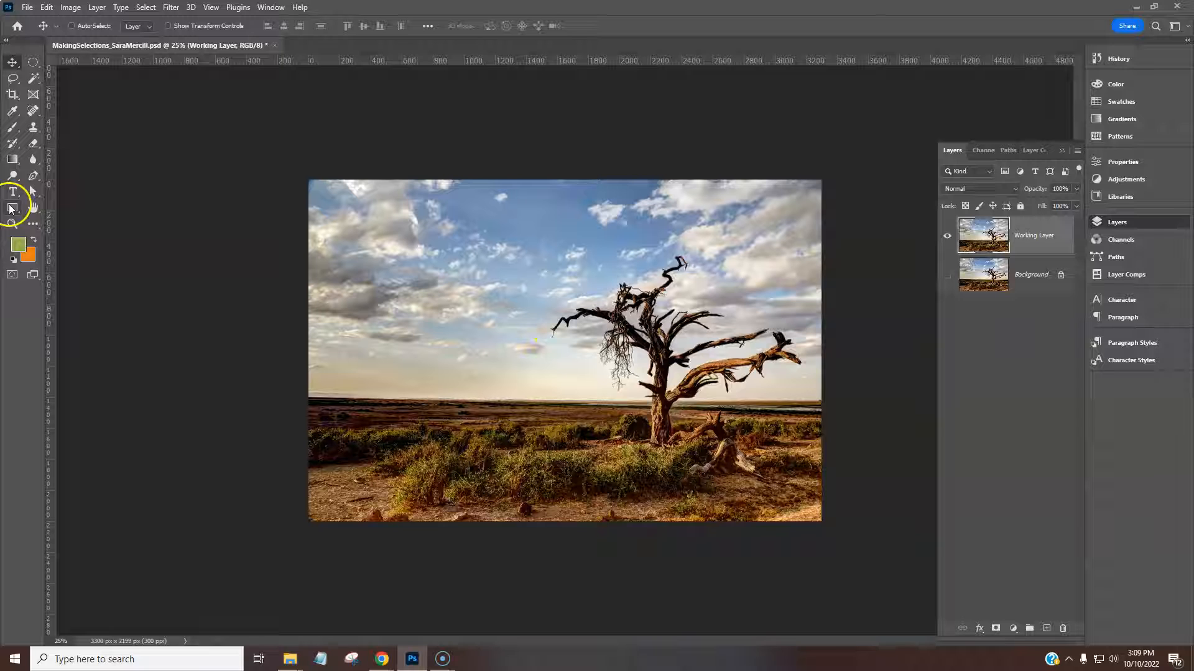
Step: Try removing the sky from the Working Layer by selecting it with the Quick Selection tool at brush size 175 and deleting it
click(34, 79)
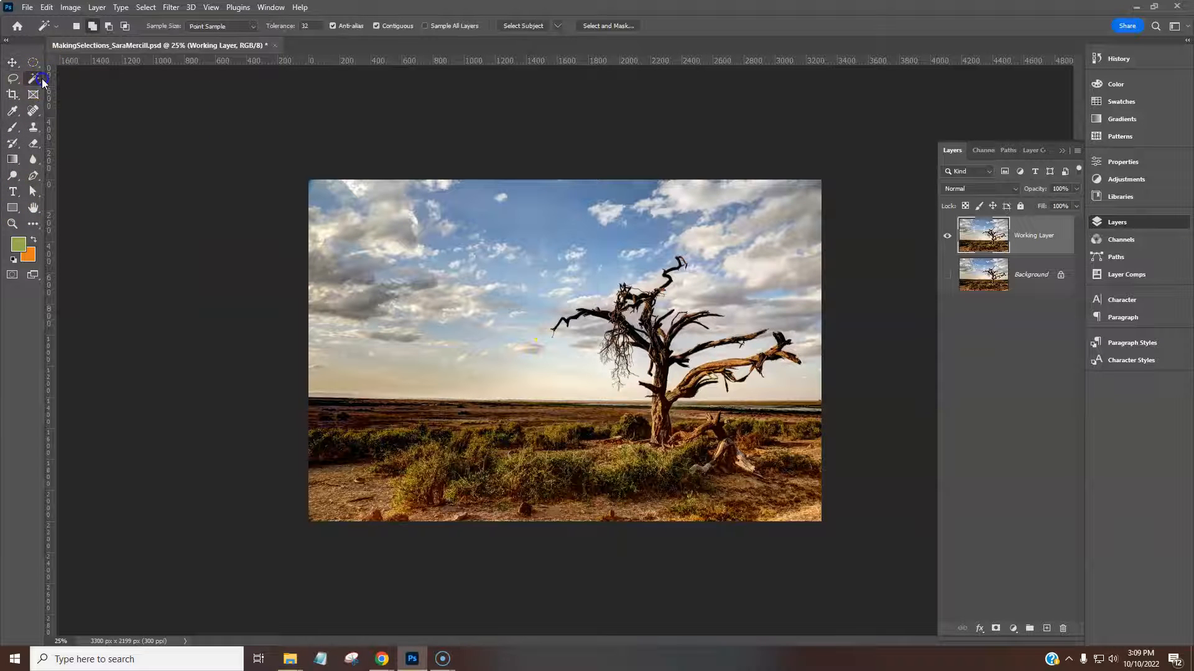
click(74, 88)
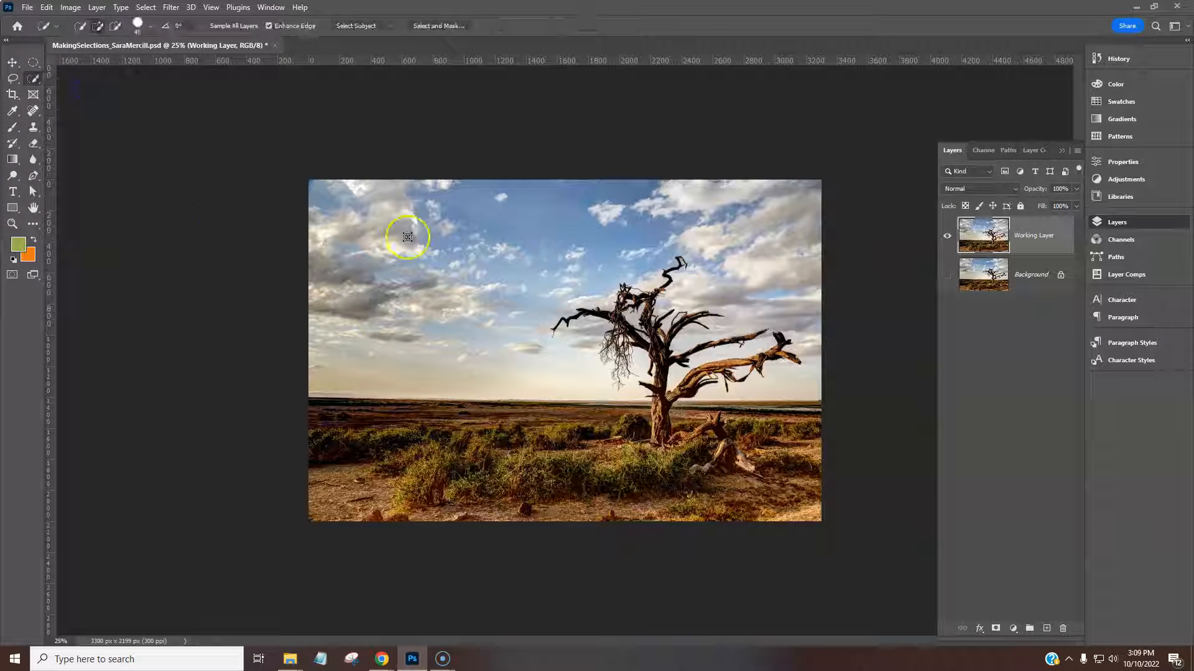
key(])
key(])
mouse_move(329, 202)
mouse_down()
mouse_move(599, 265)
mouse_move(673, 257)
mouse_move(614, 267)
mouse_up()
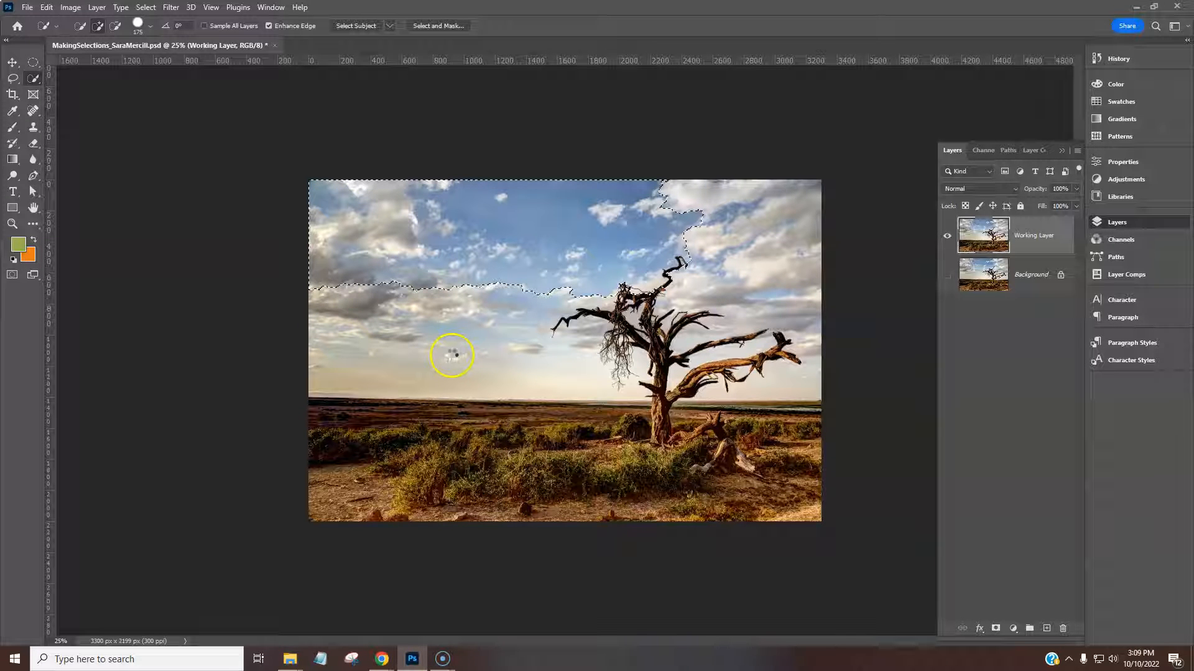
mouse_move(440, 343)
mouse_down()
mouse_move(328, 329)
mouse_move(346, 315)
mouse_up()
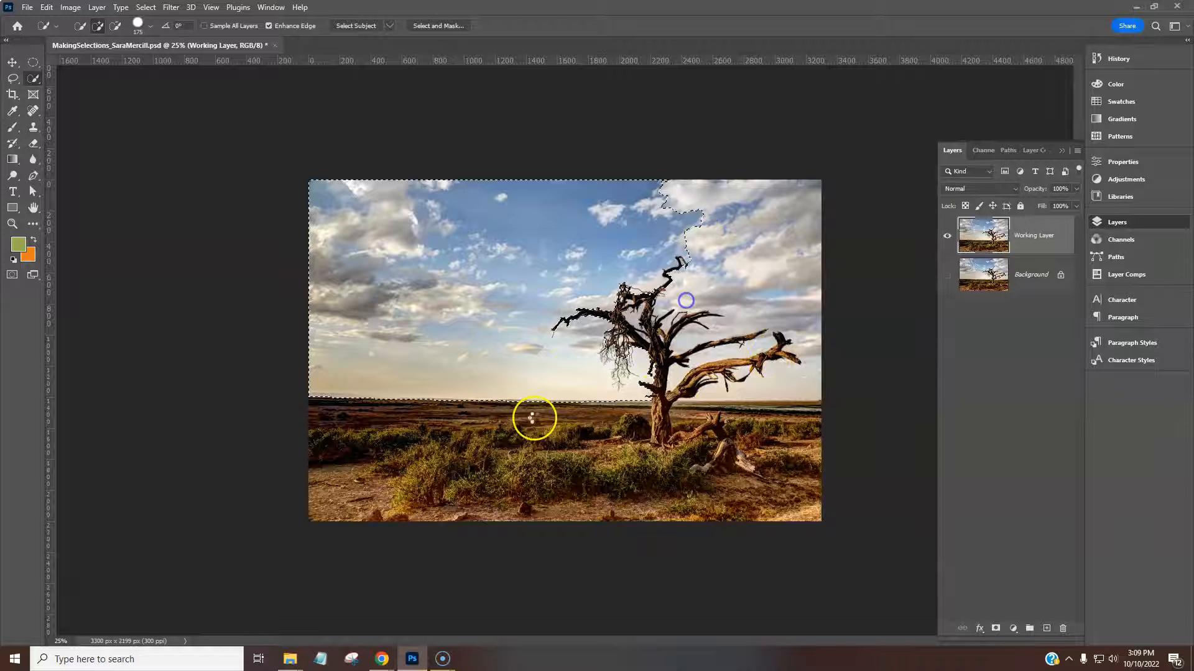
mouse_move(776, 280)
mouse_down()
mouse_move(761, 252)
mouse_move(783, 289)
mouse_move(744, 321)
mouse_up()
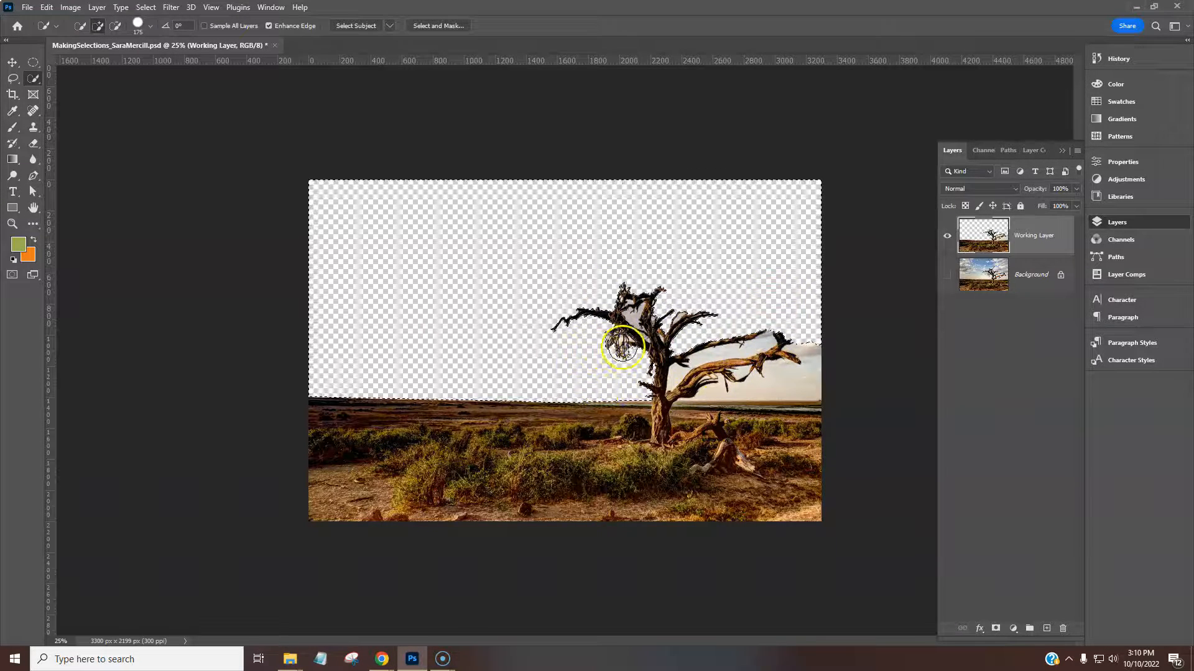
Step: Undo the sky deletion, check the fine hanging branches of the tree and clear the selection
key(ctrl+z)
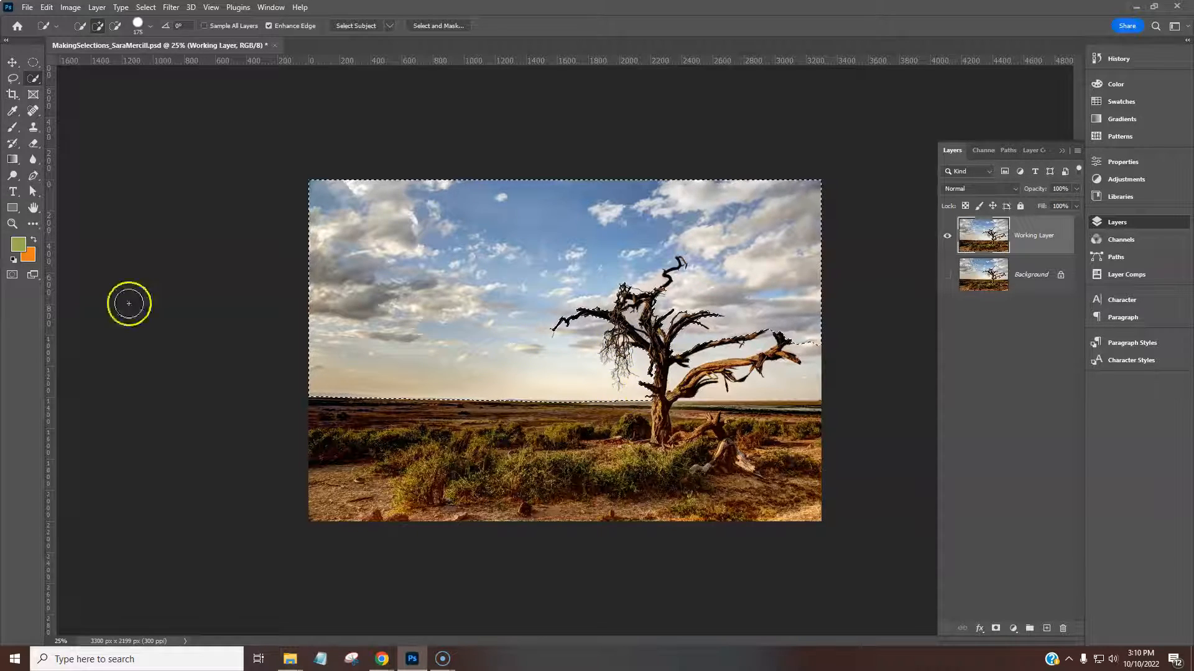
click(11, 223)
click(610, 353)
click(612, 360)
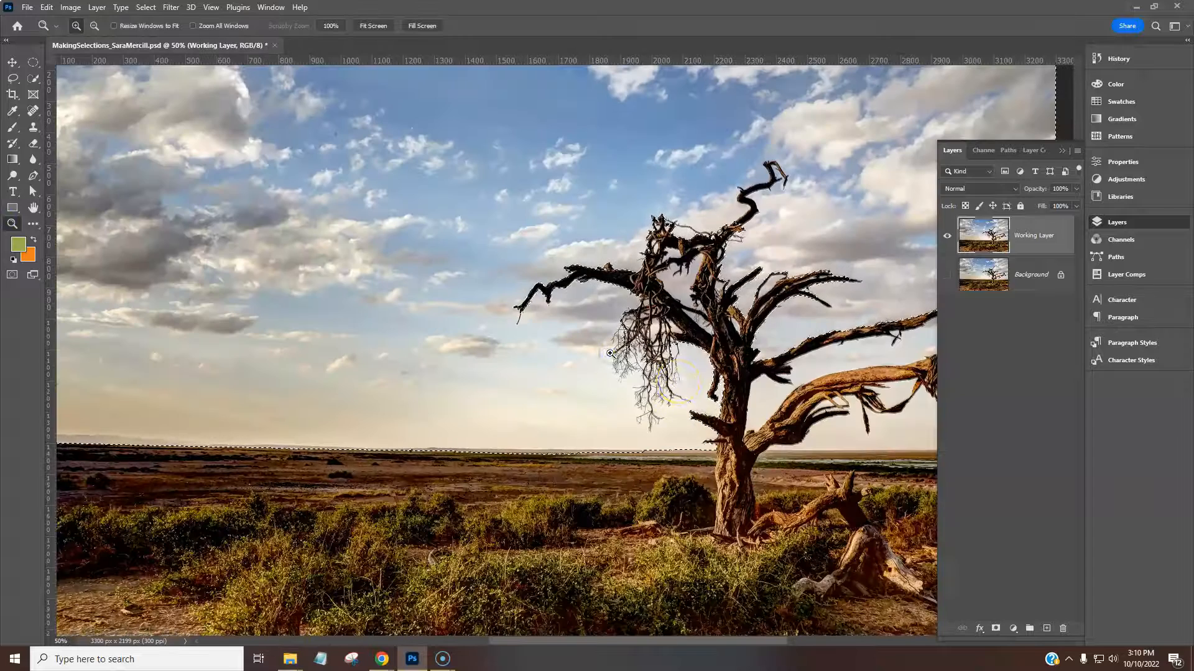
click(639, 410)
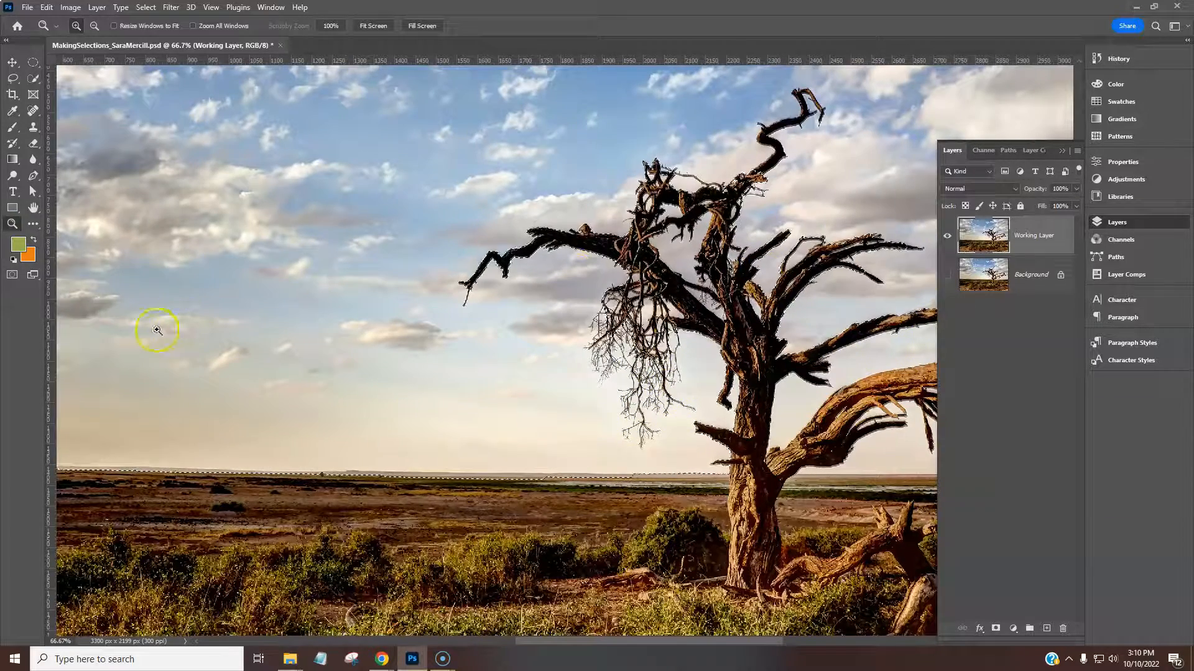
double_click(33, 207)
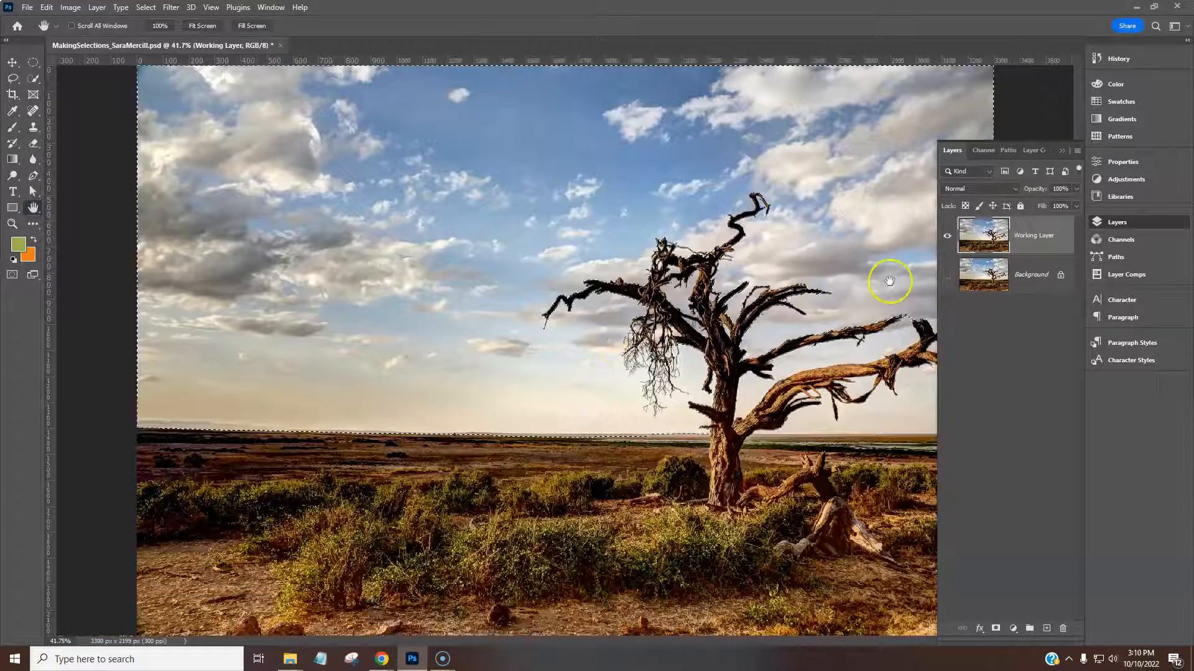
key(ctrl+d)
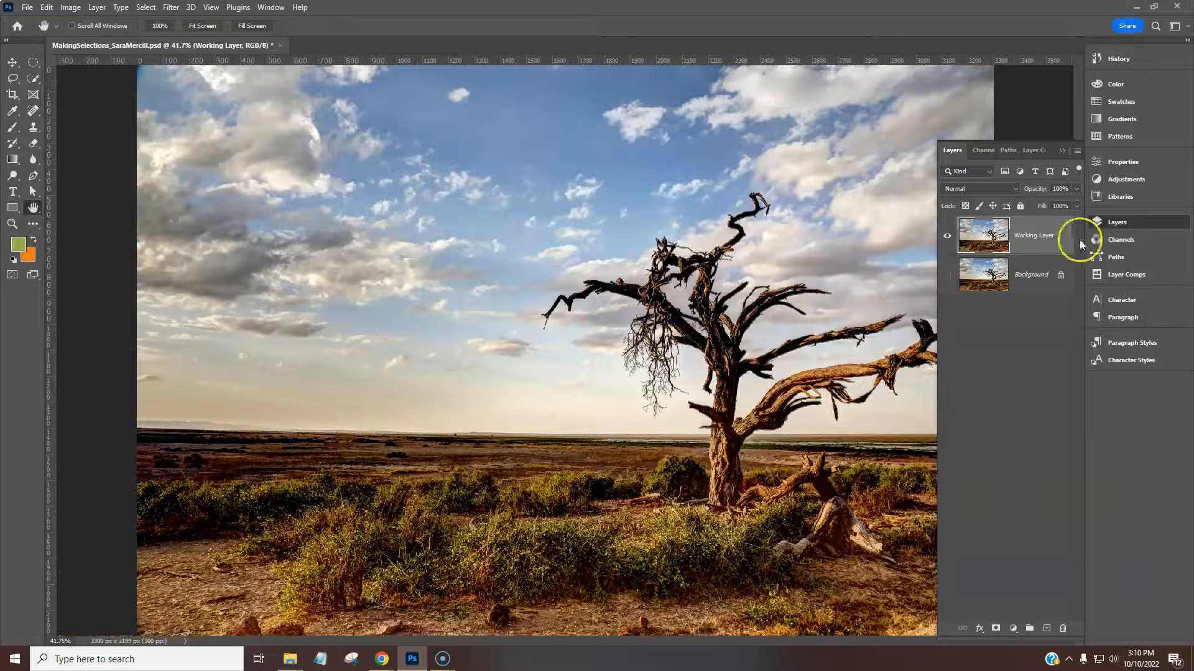
Step: Try selecting the sky with the Magic Wand tool at tolerance 32, adding blue and cloudy areas around the tree
mouse_move(33, 79)
mouse_down()
mouse_move(65, 76)
mouse_move(92, 102)
mouse_up()
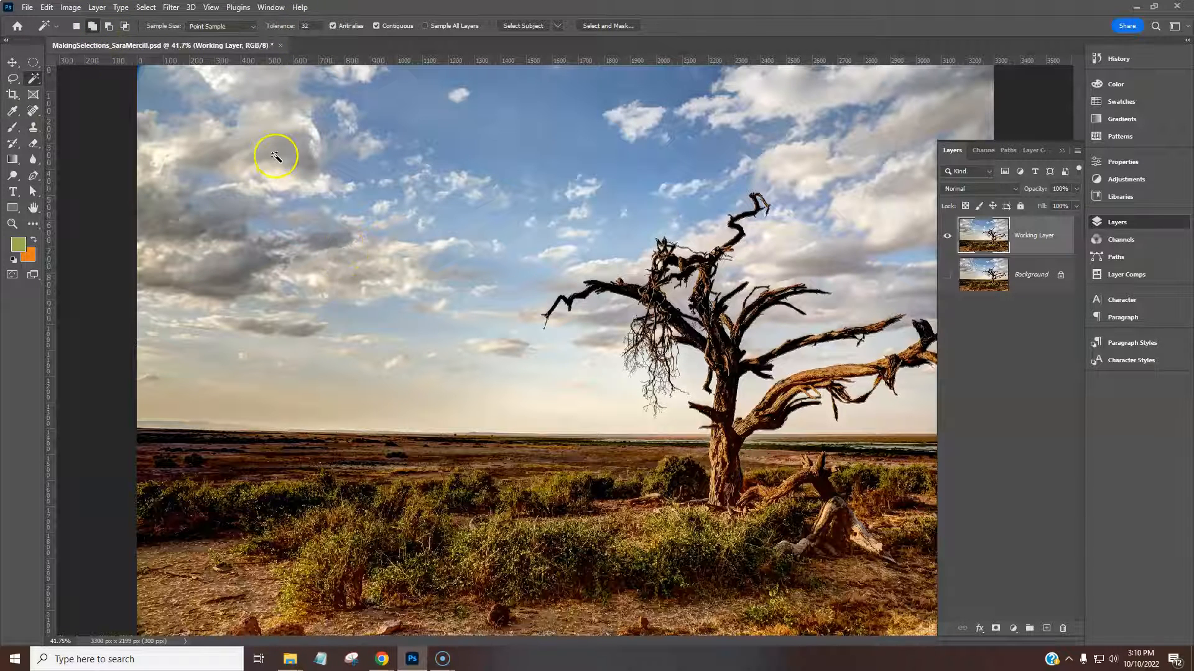
click(286, 256)
click(486, 166)
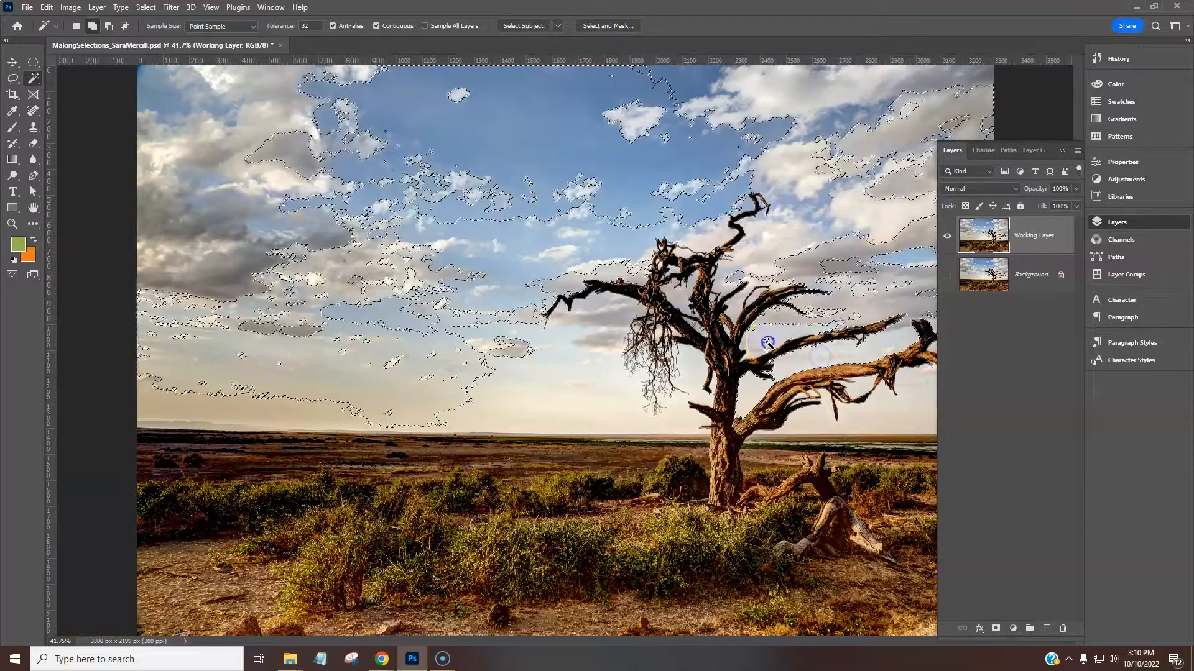
click(685, 376)
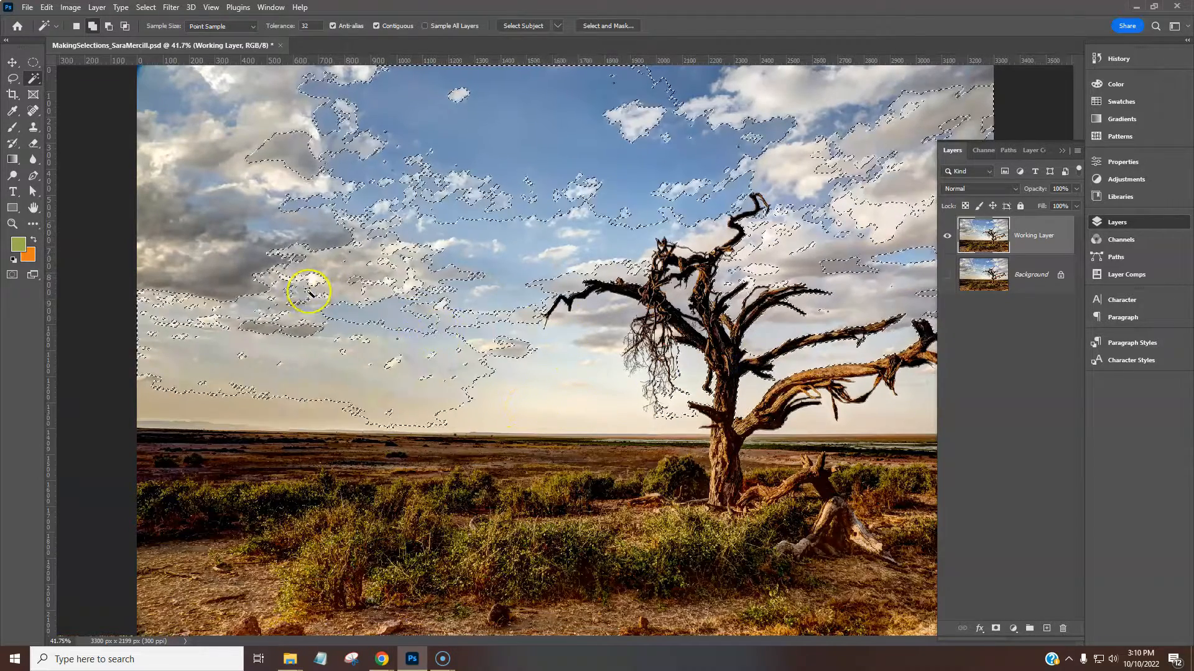
click(322, 281)
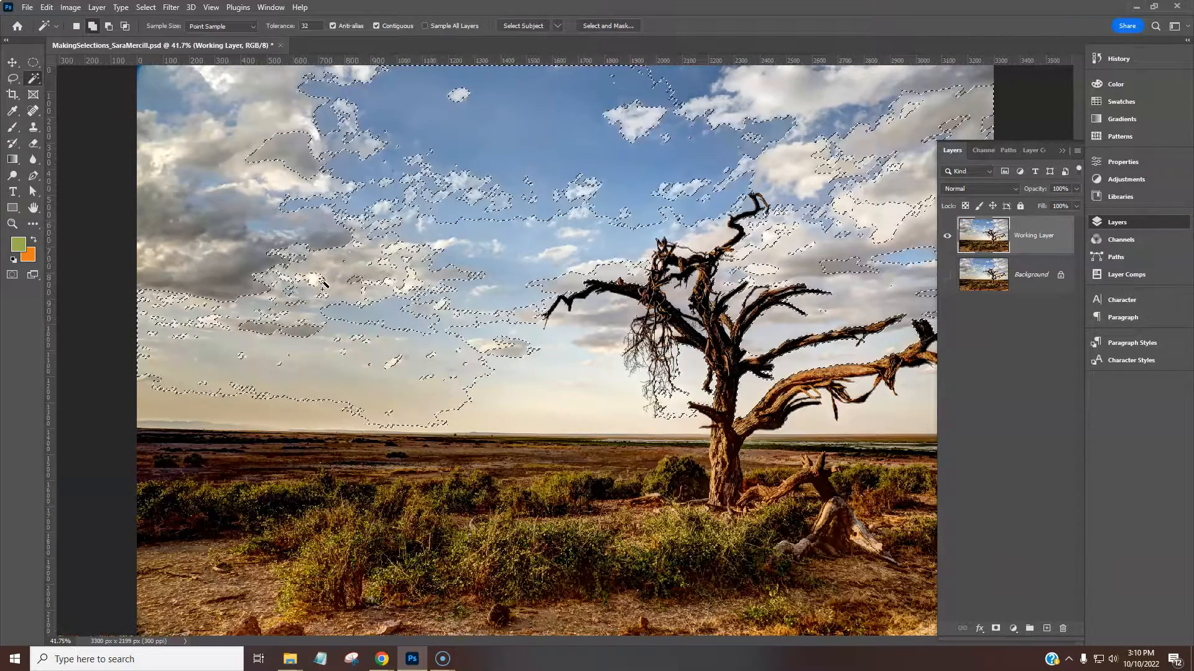
click(440, 311)
click(874, 253)
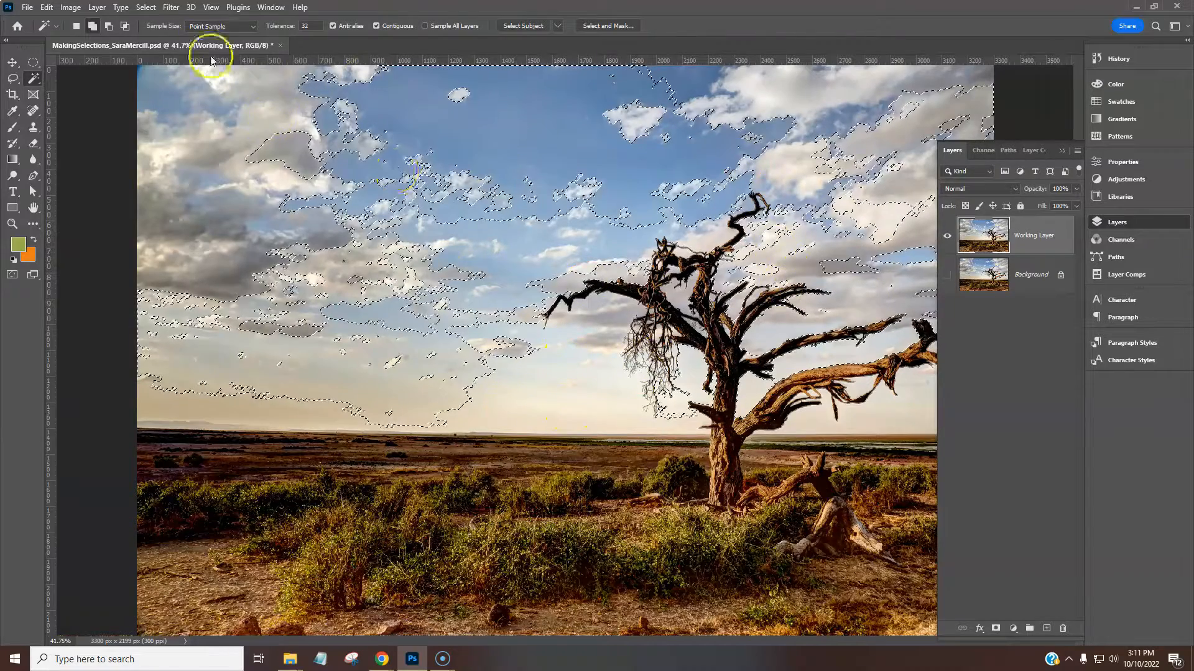
Step: Grow the Magic Wand sky selection twice to test its reach and clear the selection
click(146, 7)
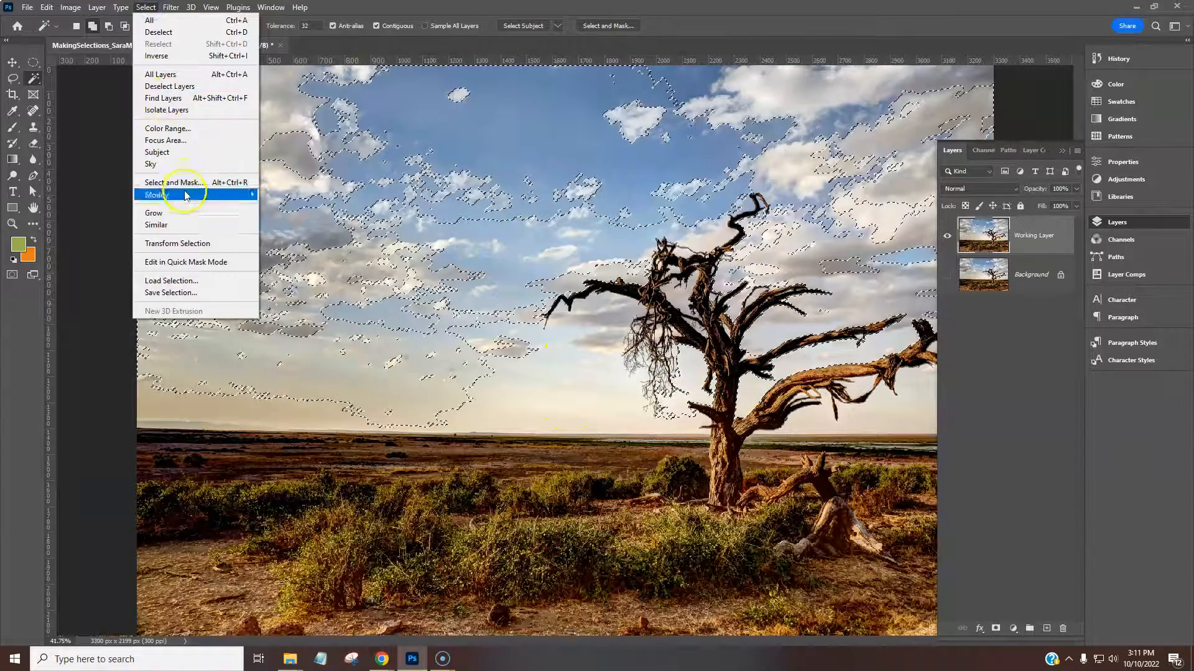
click(185, 213)
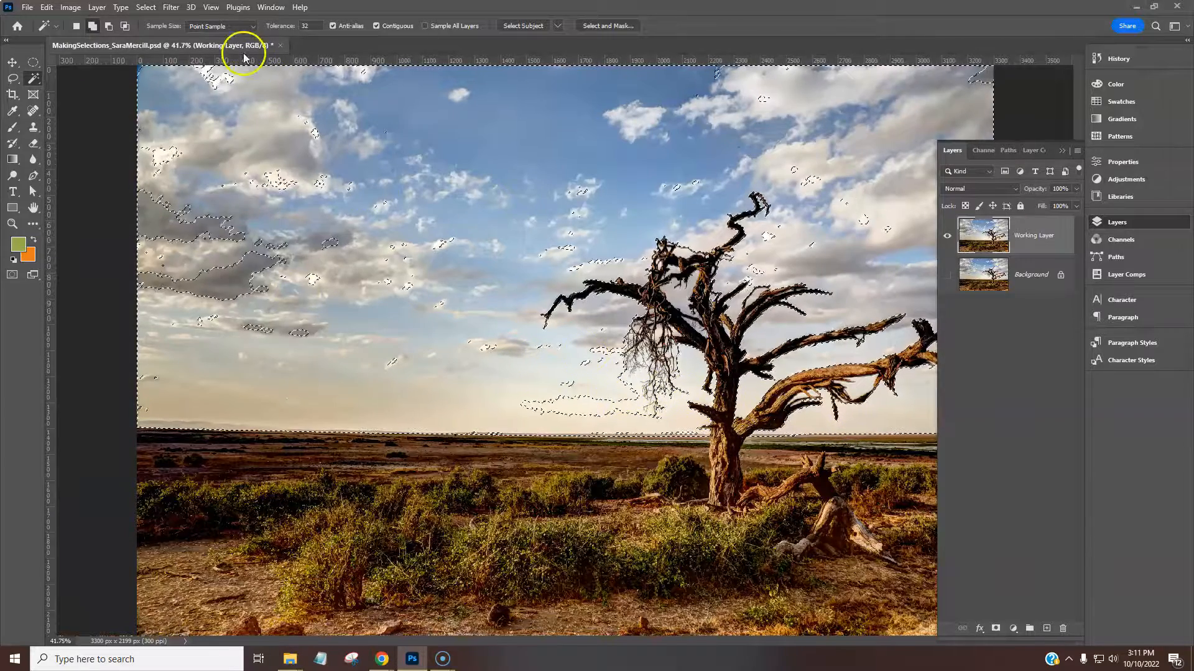
click(146, 7)
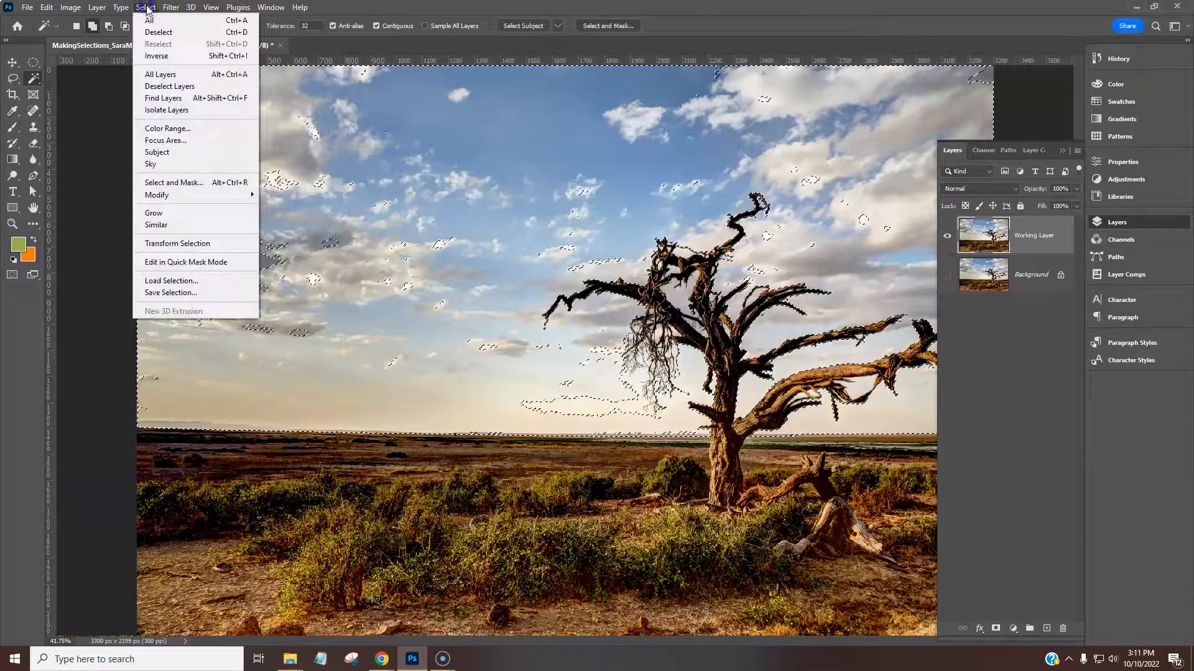
click(179, 215)
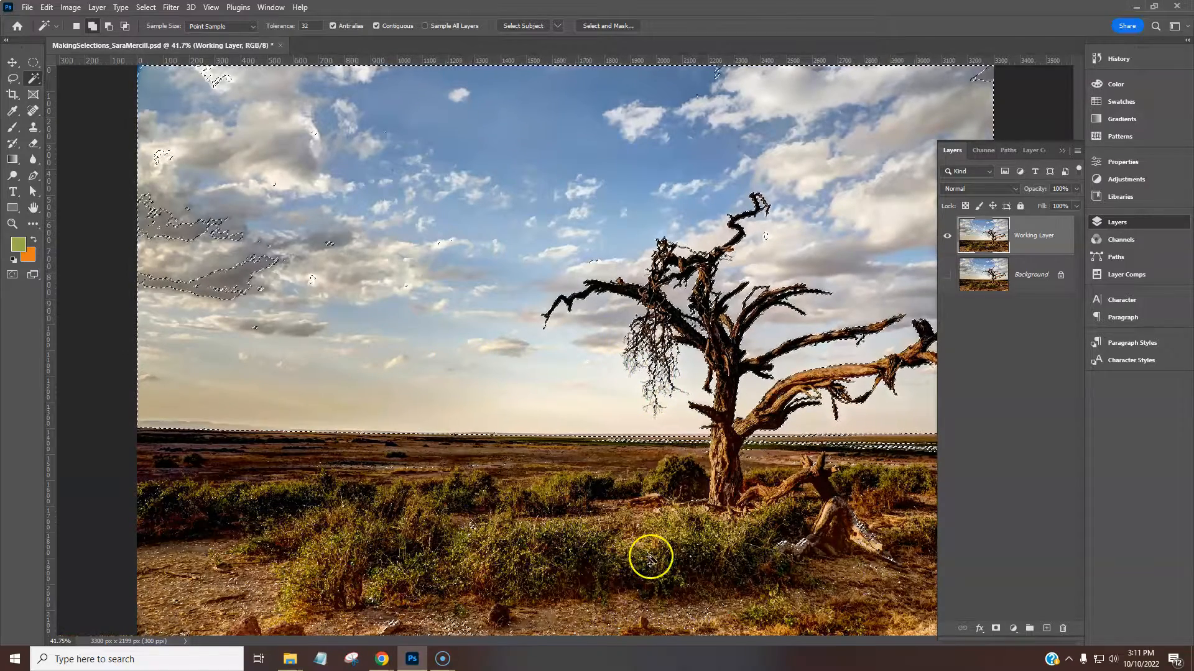
key(ctrl+d)
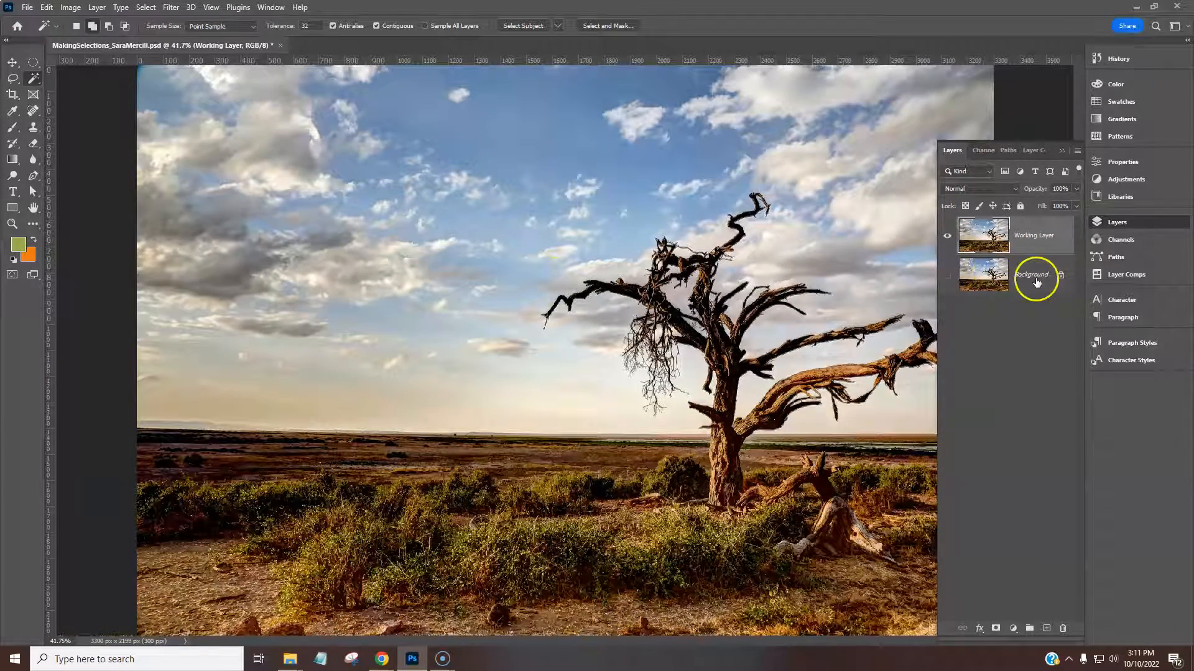
Step: Highlight the instructions PDF's hint about a dark color layer behind the working image and return to the maximized Photoshop window
click(1155, 7)
click(1094, 277)
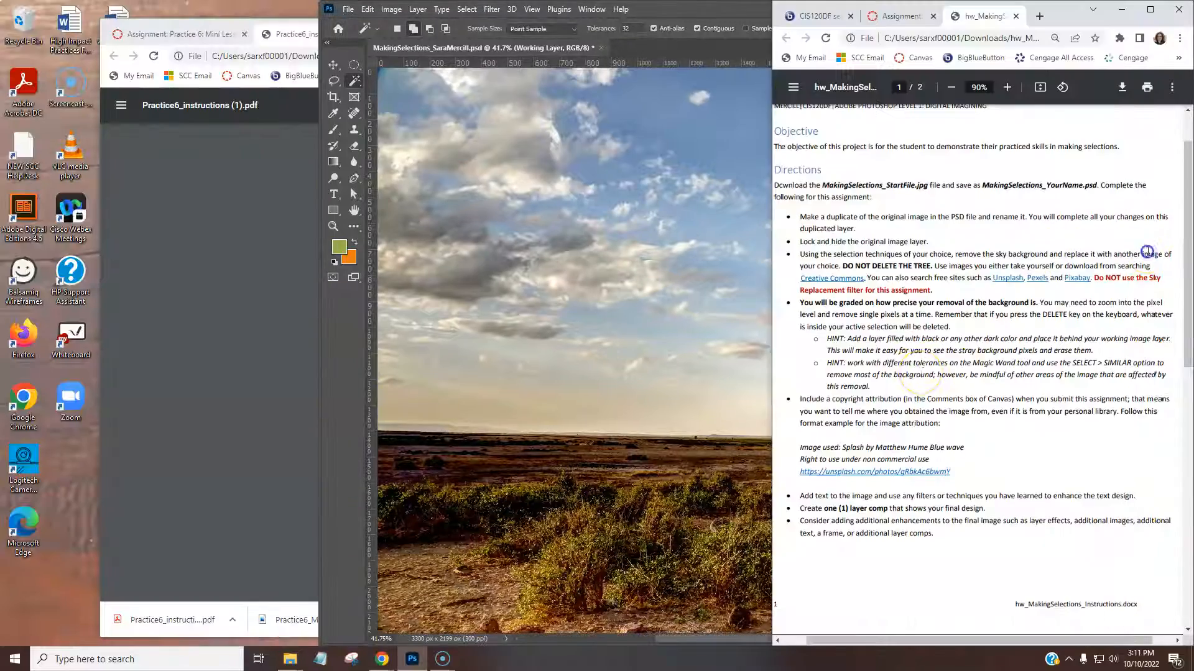
drag(902, 331, 1074, 351)
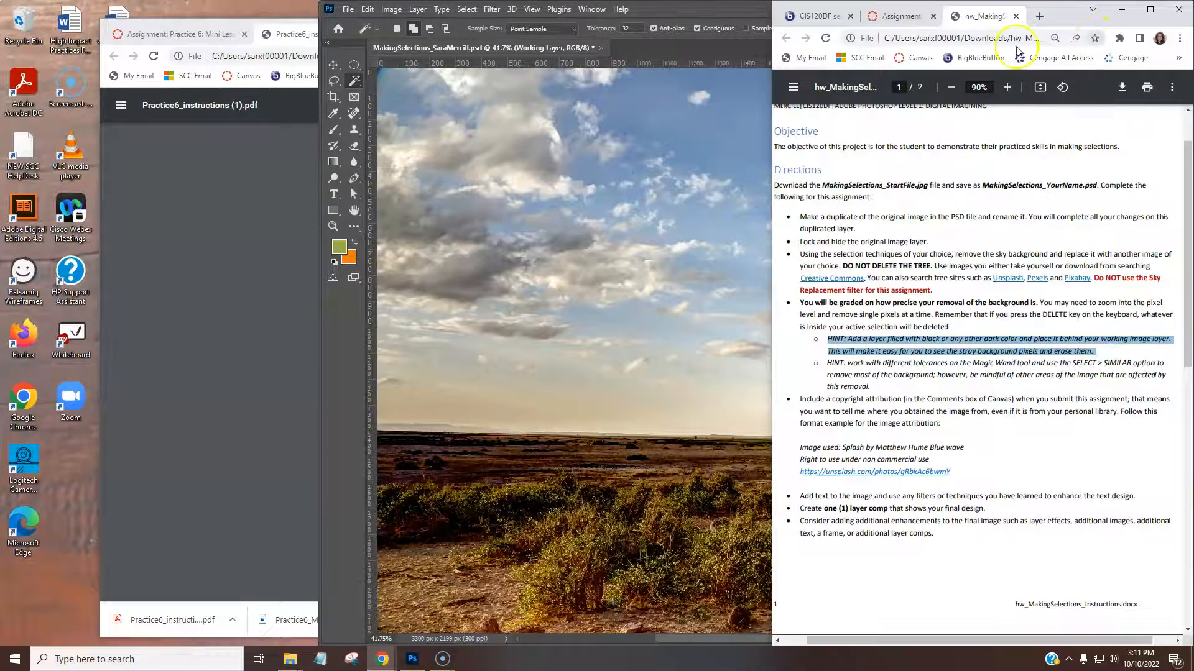
double_click(738, 17)
Step: Add a layer named Color Layer directly above the Background and fill it with bright green at 100% opacity
click(1030, 277)
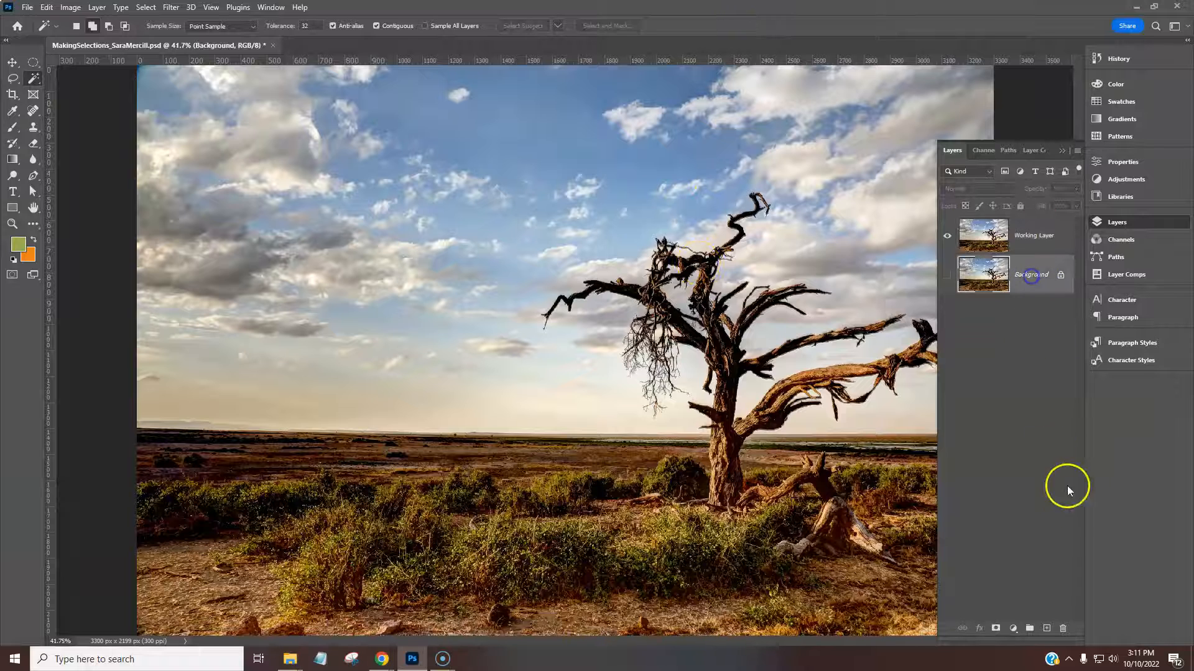
click(1047, 629)
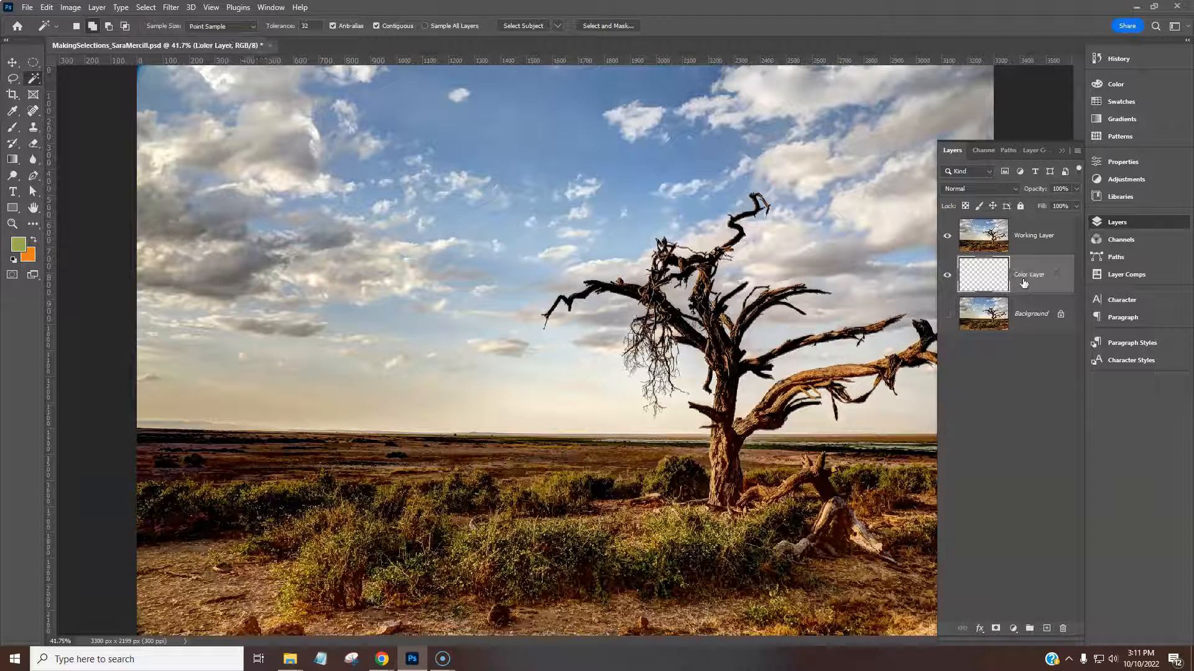
click(47, 6)
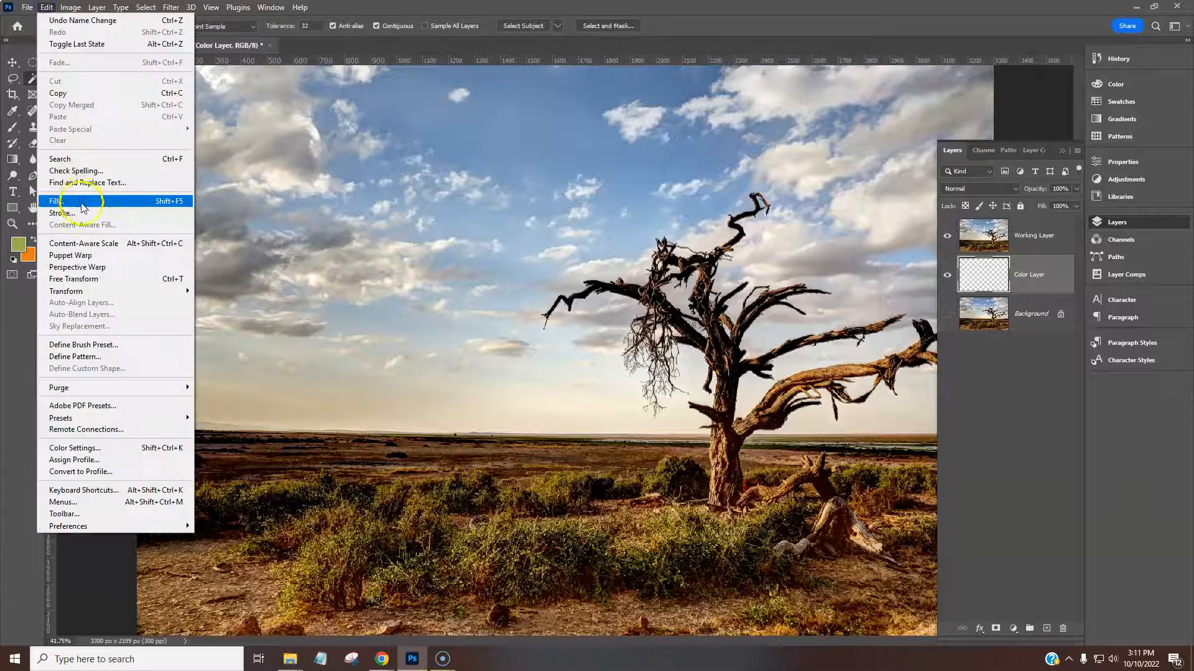
click(75, 198)
click(542, 116)
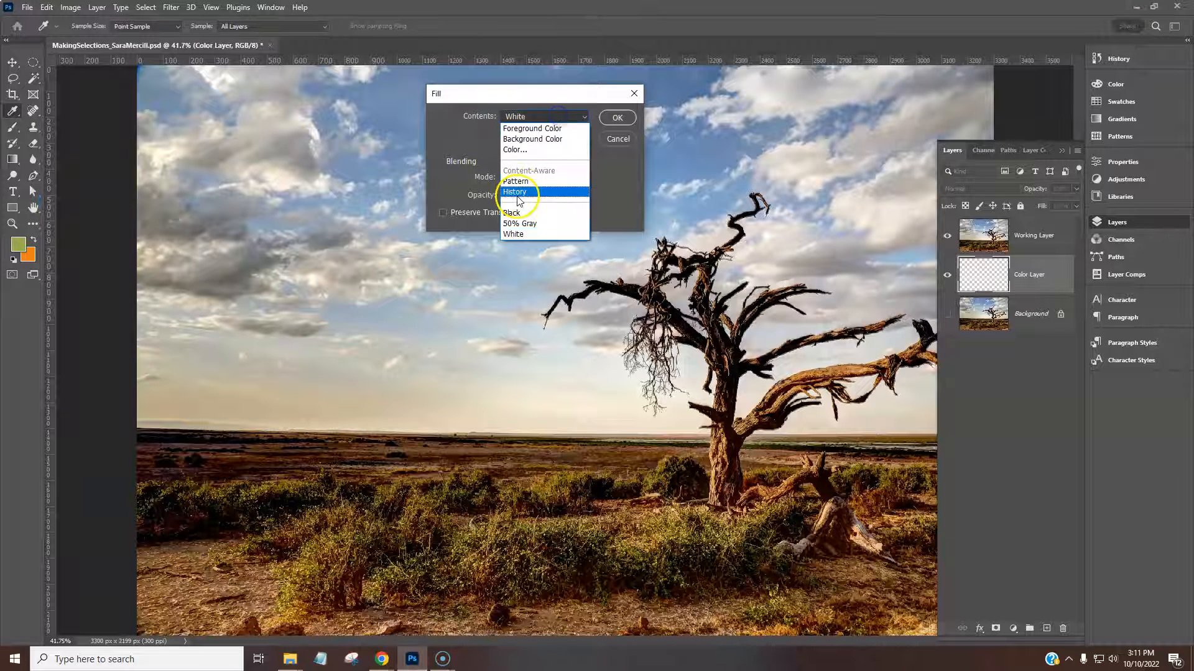
click(521, 147)
click(542, 117)
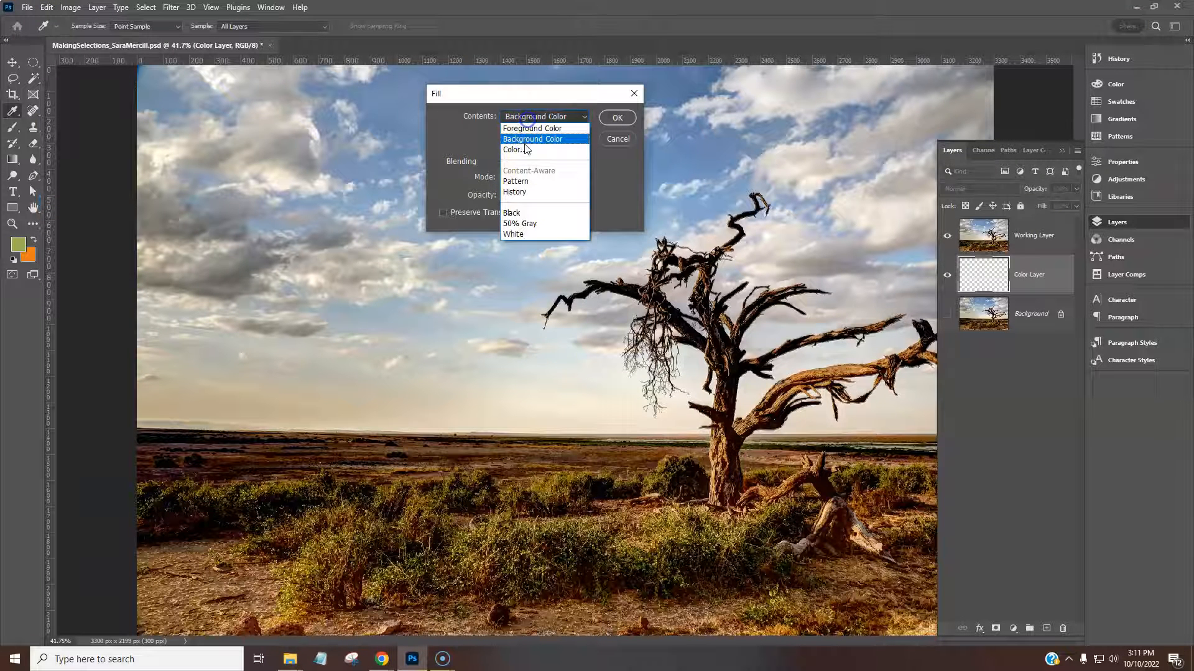
click(587, 128)
drag(619, 315, 621, 297)
drag(575, 250, 625, 198)
click(707, 193)
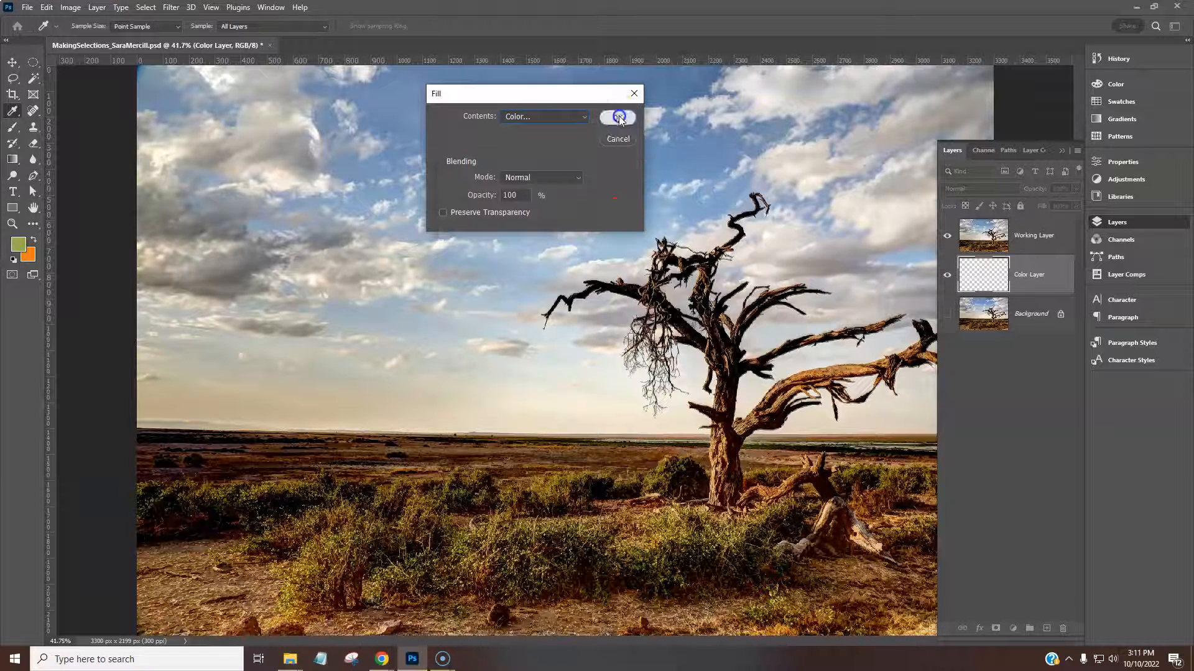
click(618, 117)
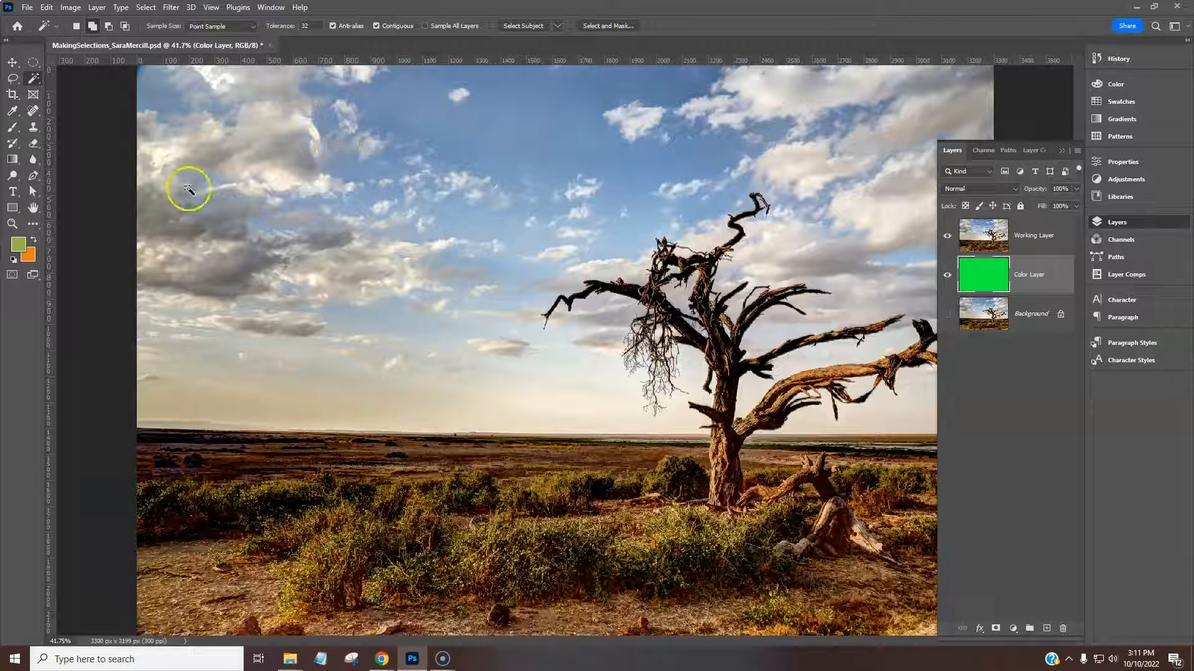
Step: Select the open sky left of the tree down to just above the horizon with the Rectangular Marquee tool
click(33, 62)
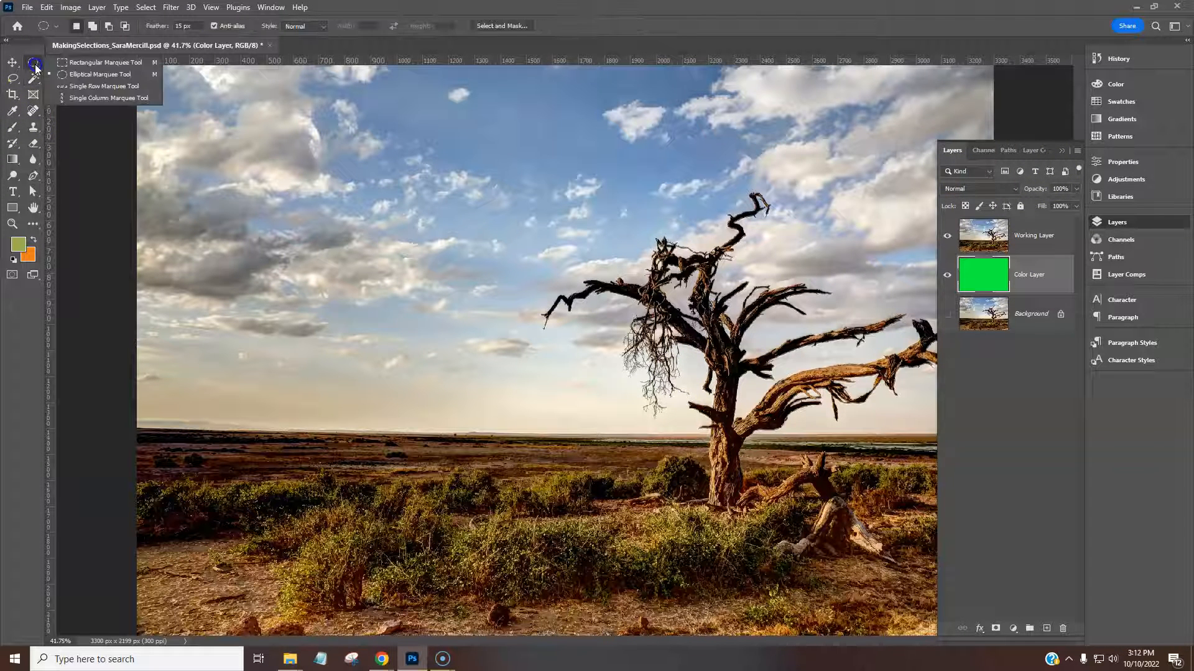
click(83, 61)
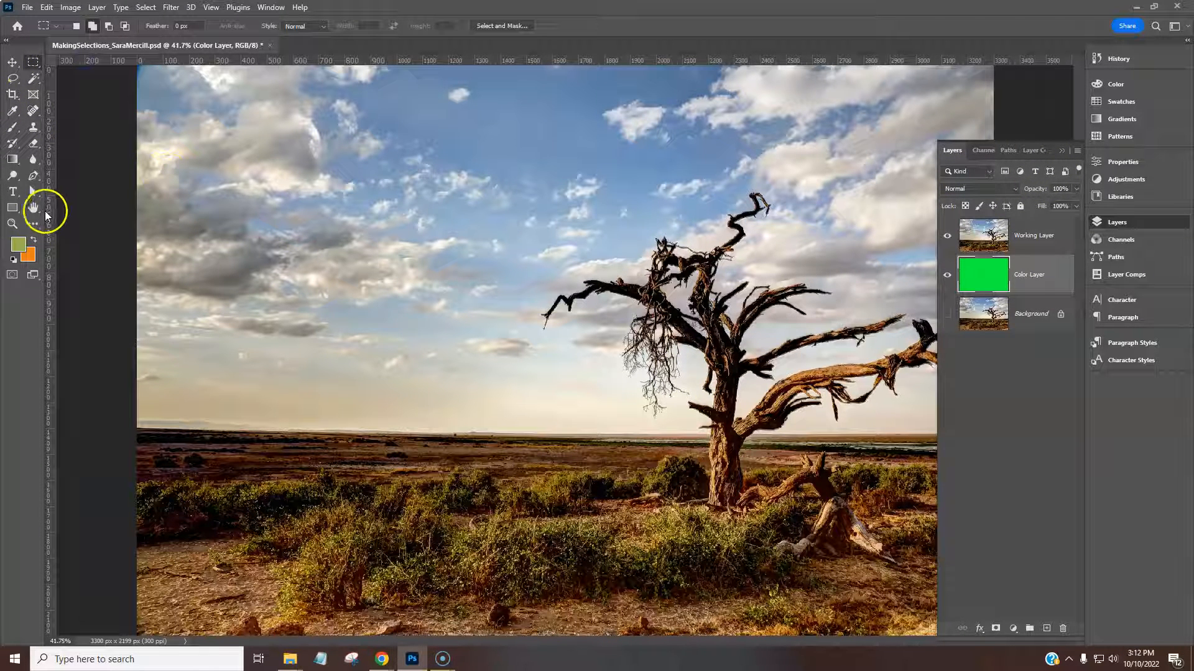
click(34, 208)
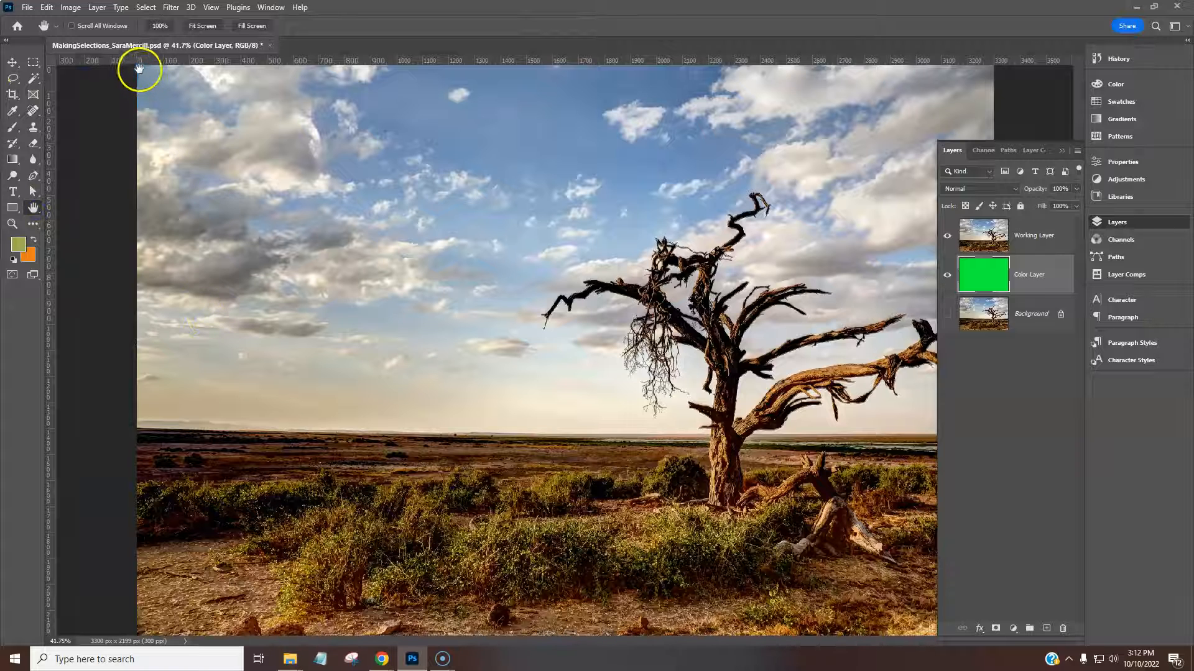
click(33, 62)
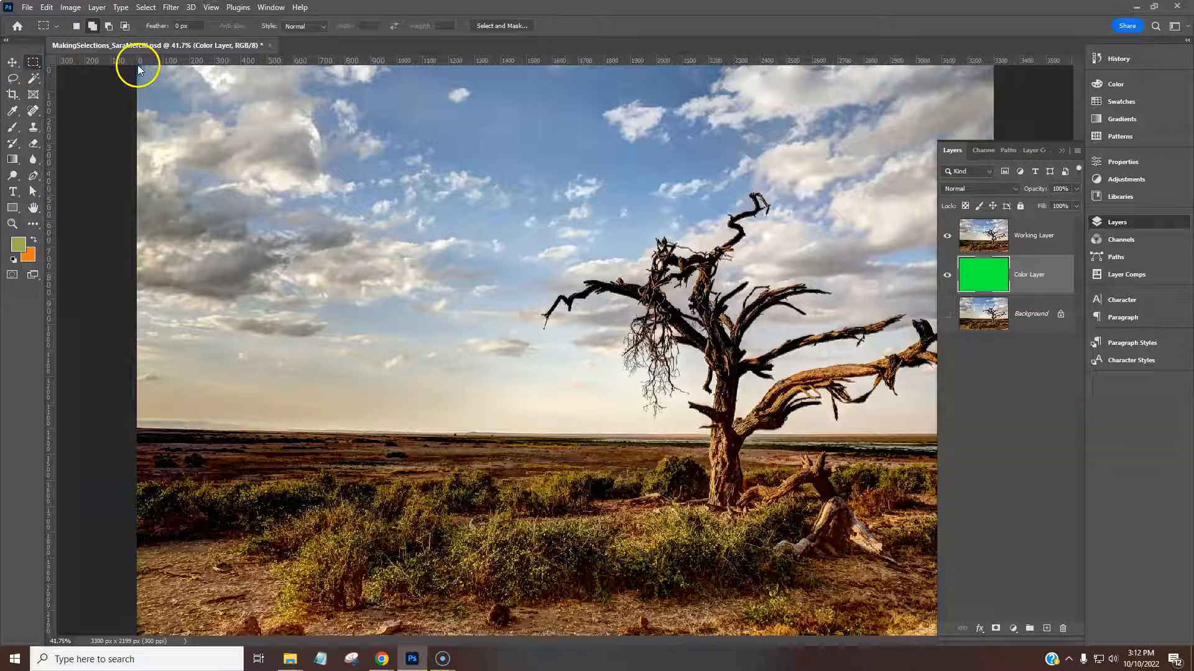
drag(138, 69, 525, 428)
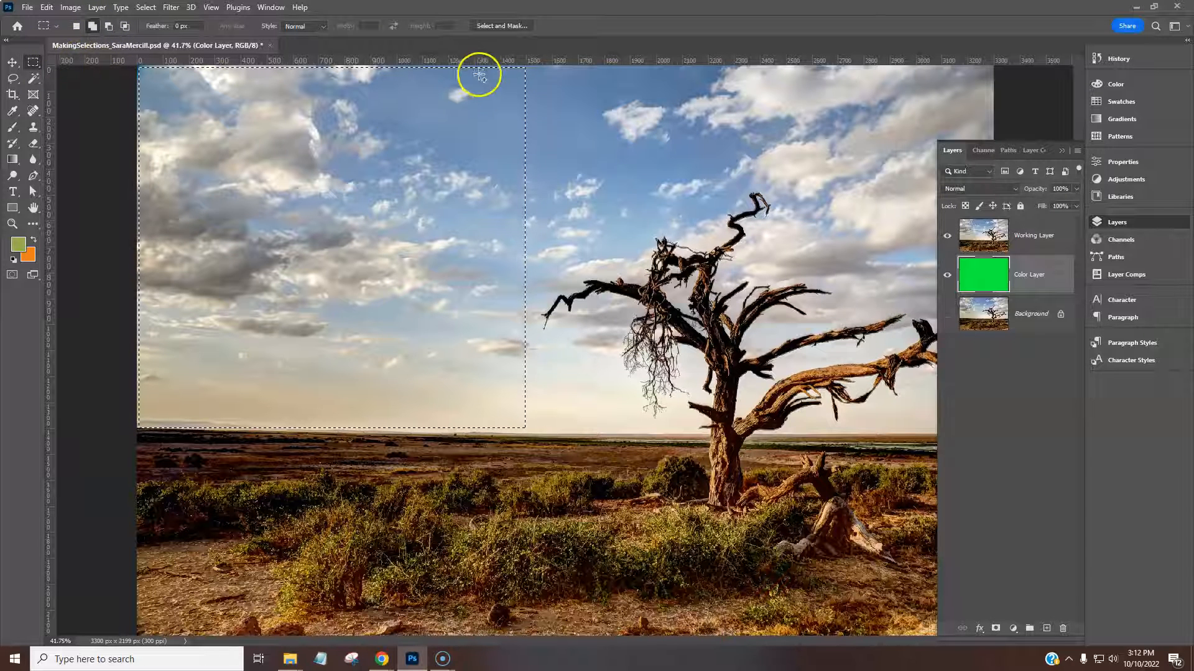
Step: Add rectangular sky areas above, beside and below the tree's outer branches to the selection without including the tree
click(1061, 150)
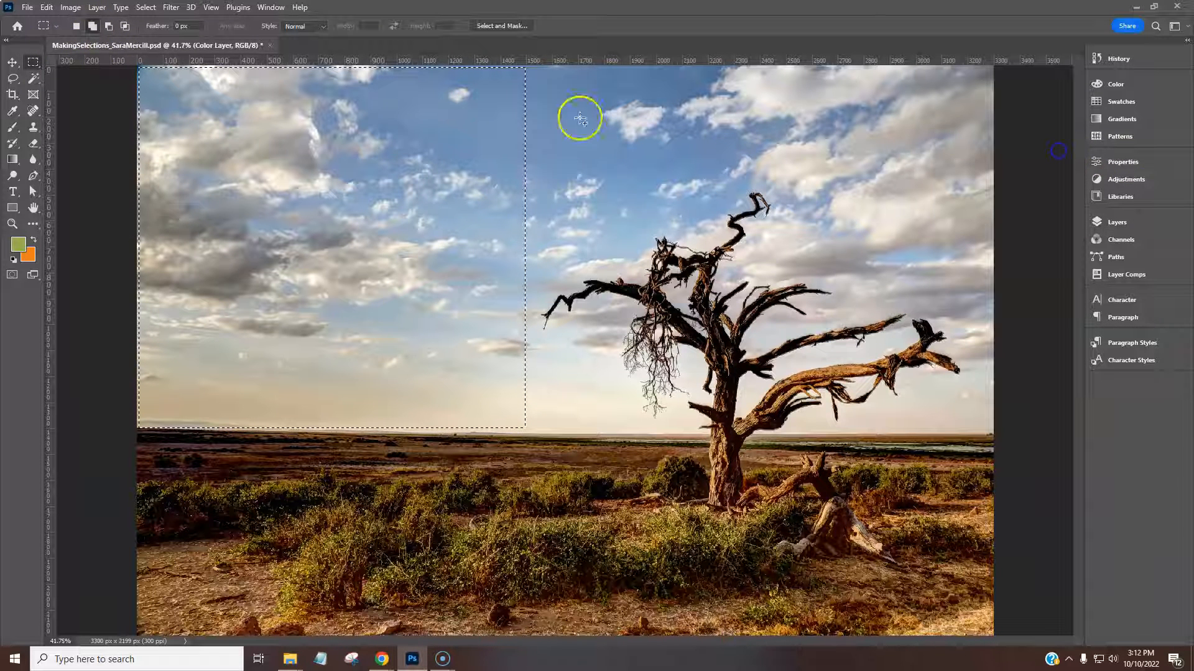
drag(498, 63, 742, 58)
drag(516, 70, 1016, 162)
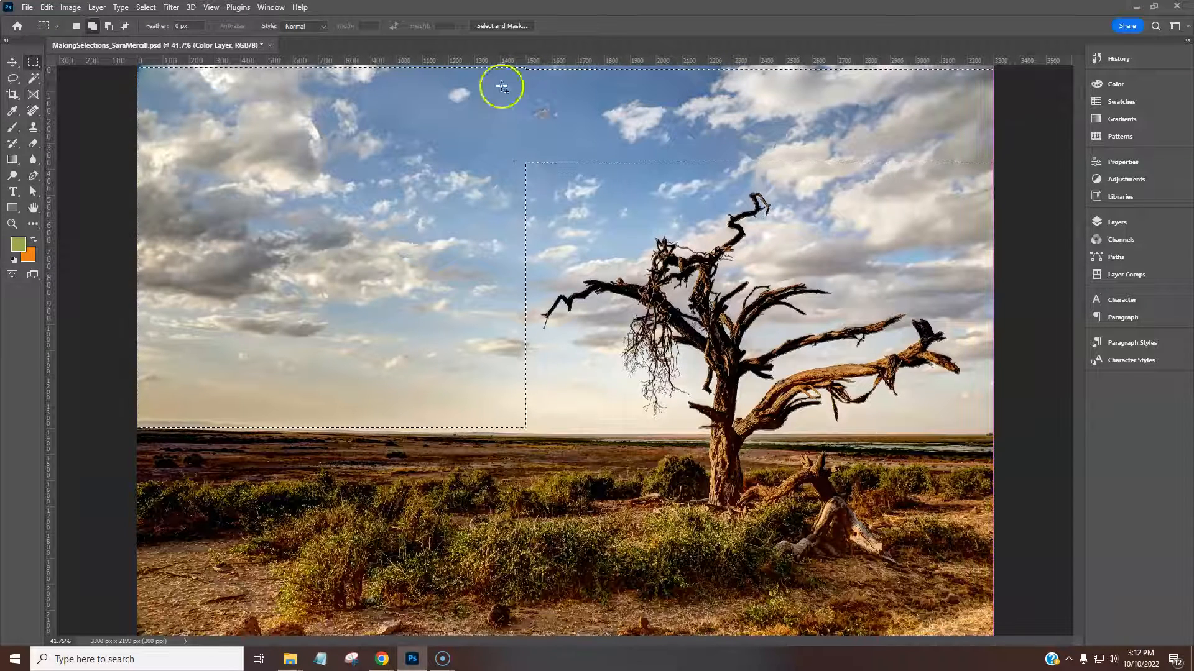
mouse_move(781, 124)
mouse_down()
mouse_move(931, 239)
mouse_move(1033, 287)
mouse_move(1032, 275)
mouse_up()
drag(479, 146, 626, 253)
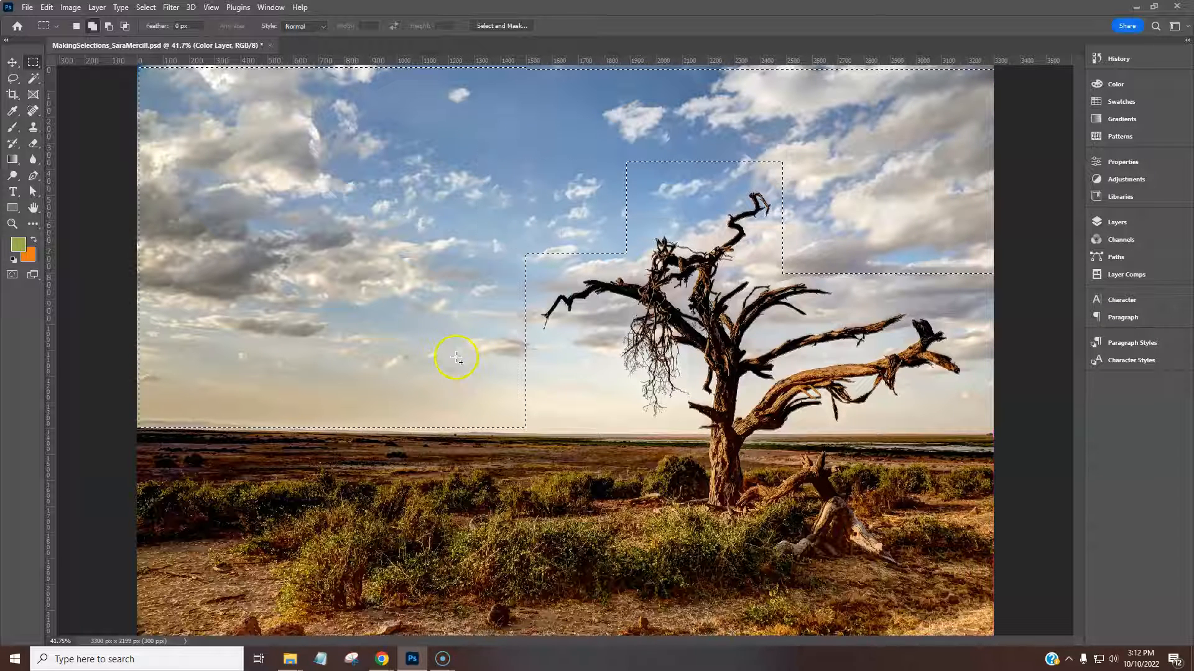
drag(541, 366, 612, 424)
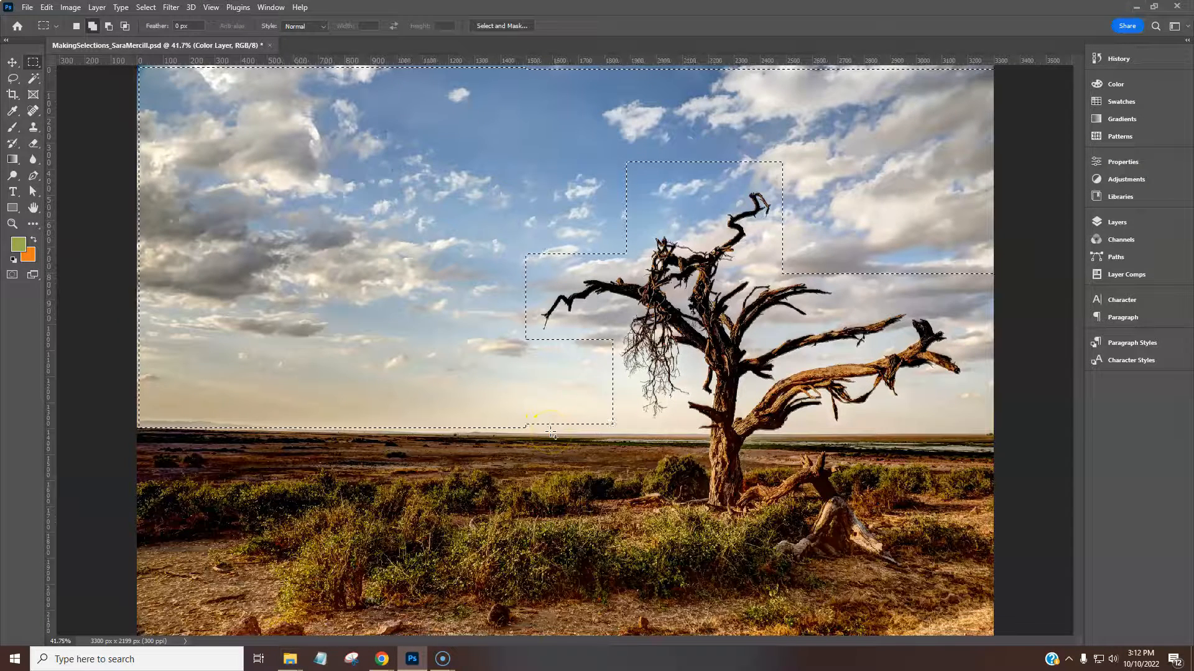
Step: Delete the selected sky areas from the Working Layer, keeping the green Color Layer intact
click(1128, 224)
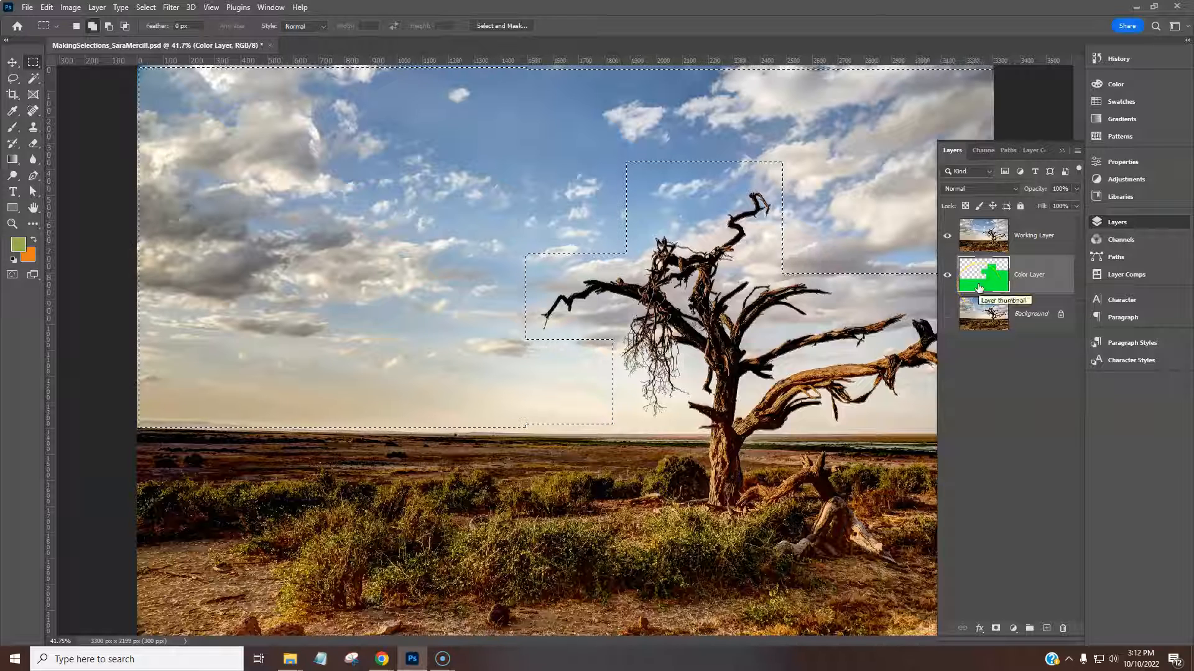
click(1013, 246)
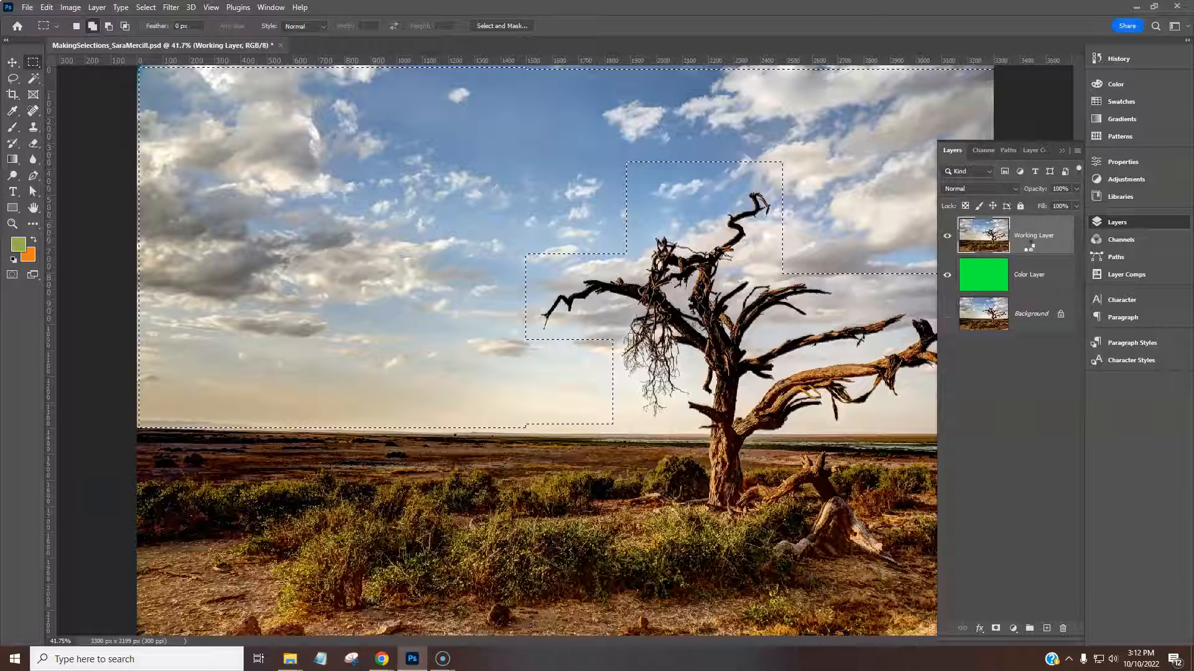
key(Delete)
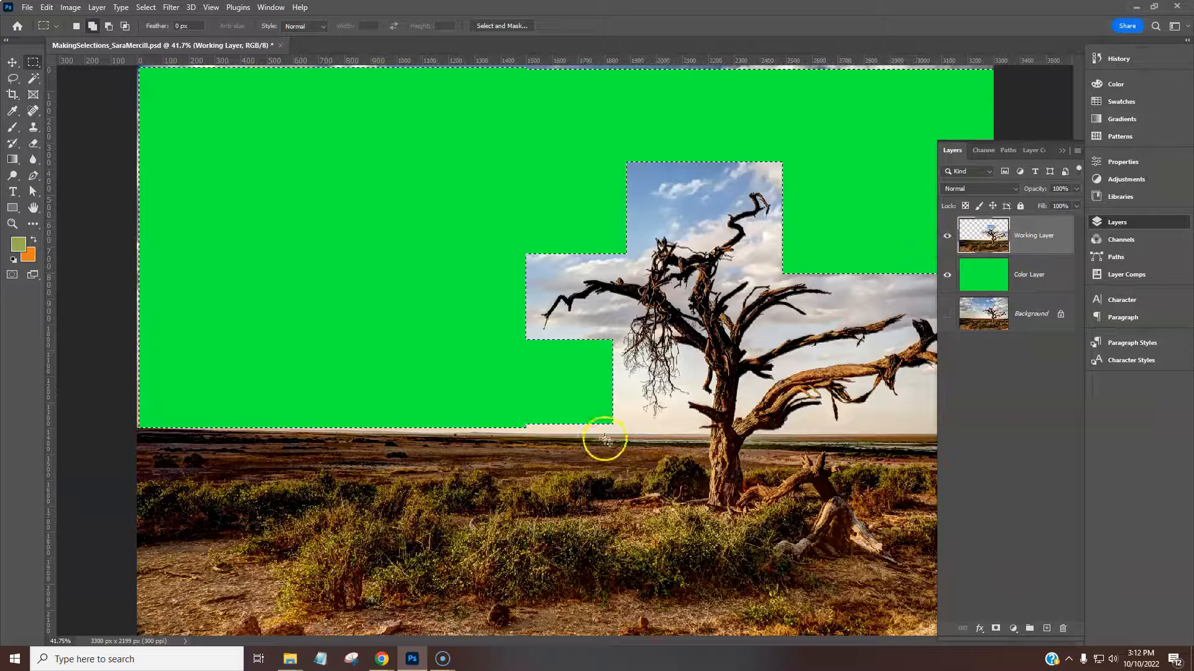
Step: Clear the selection and erase the leftover sky along the image's top and left edges with the Eraser tool at size 250
click(1063, 151)
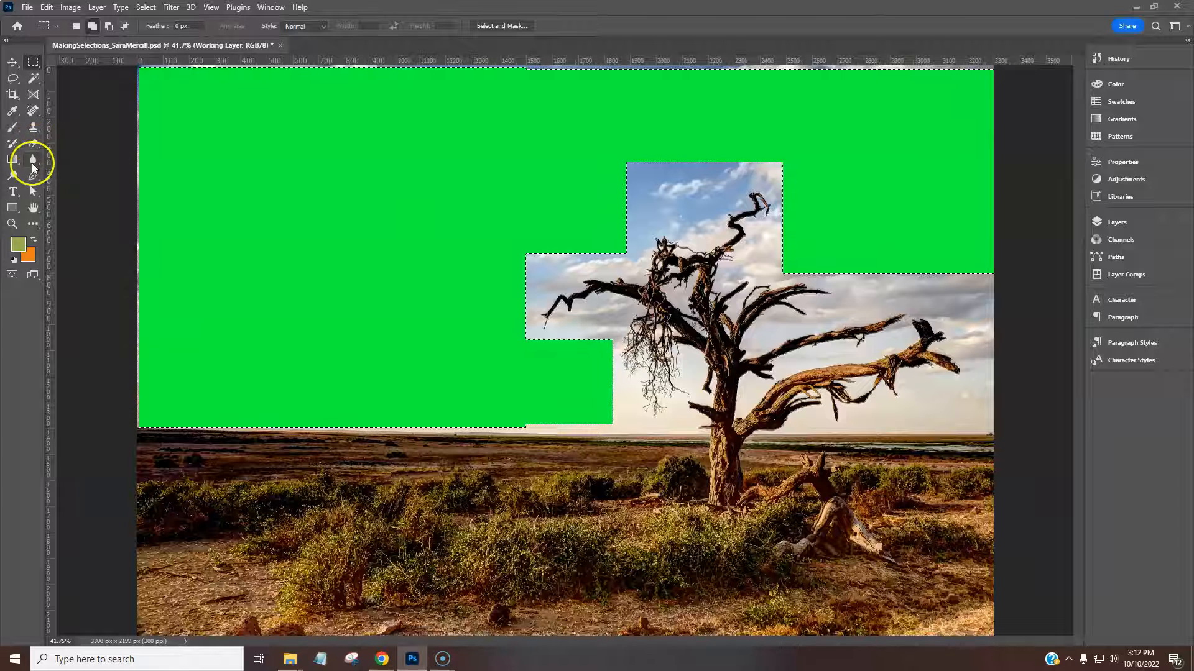
click(32, 147)
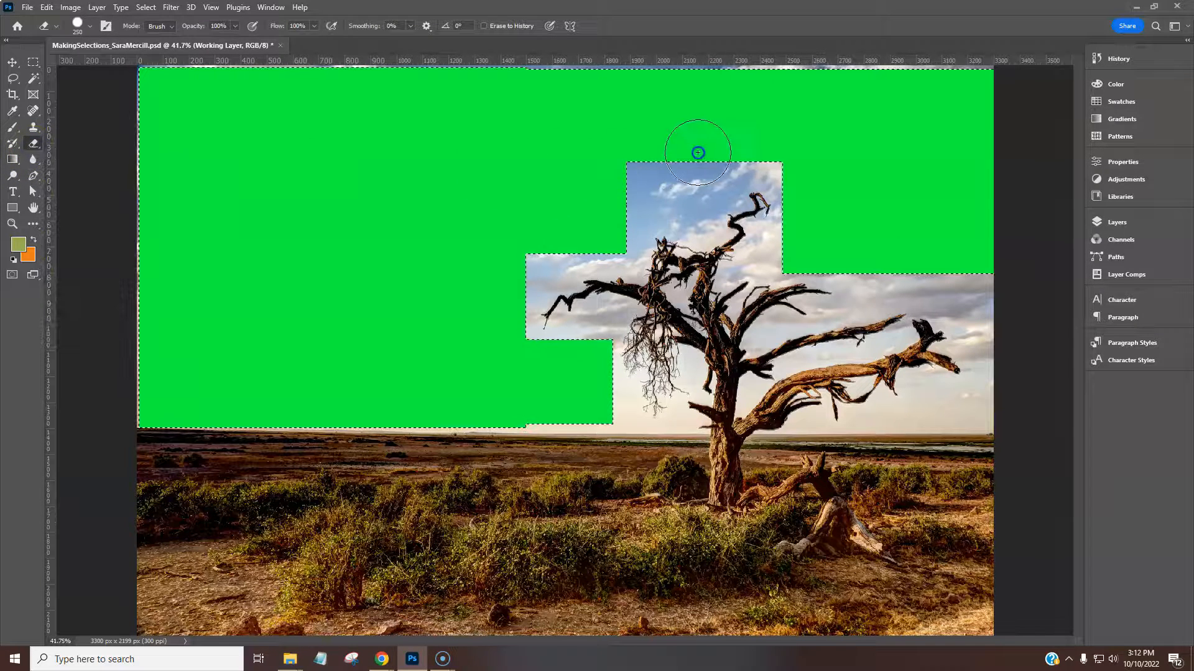
key(ctrl+d)
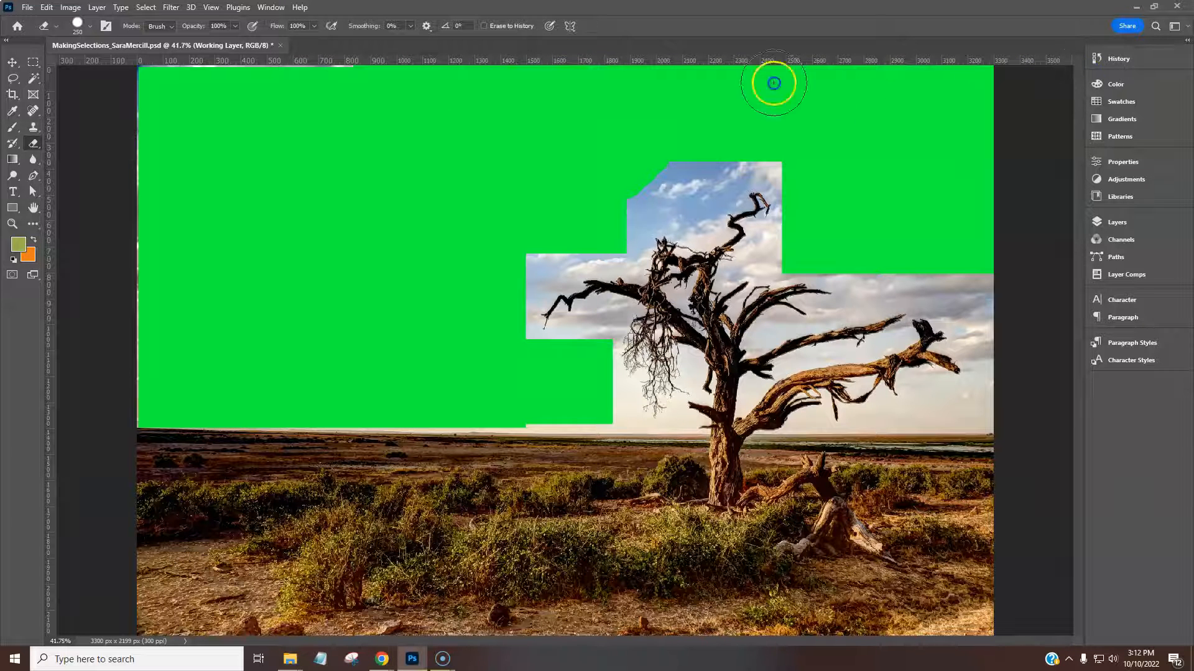
mouse_move(109, 74)
mouse_down()
mouse_move(98, 184)
mouse_move(118, 252)
mouse_move(140, 109)
mouse_up()
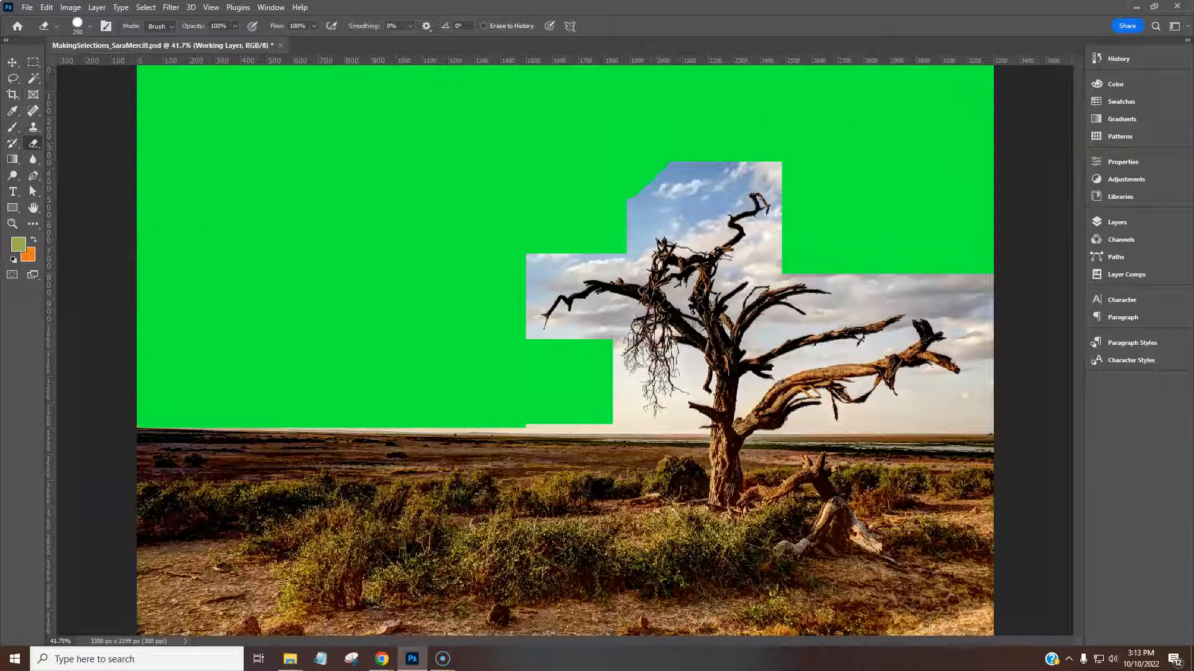
Step: Erase the sky above the tree's crown and along the image's right edge with the Eraser at size 250
mouse_move(458, 242)
mouse_down()
mouse_move(473, 273)
mouse_move(499, 250)
mouse_move(584, 233)
mouse_move(649, 162)
mouse_move(679, 150)
mouse_move(763, 149)
mouse_move(794, 169)
mouse_up()
mouse_move(810, 243)
mouse_down()
mouse_move(976, 269)
mouse_move(1011, 316)
mouse_move(1009, 393)
mouse_move(981, 325)
mouse_up()
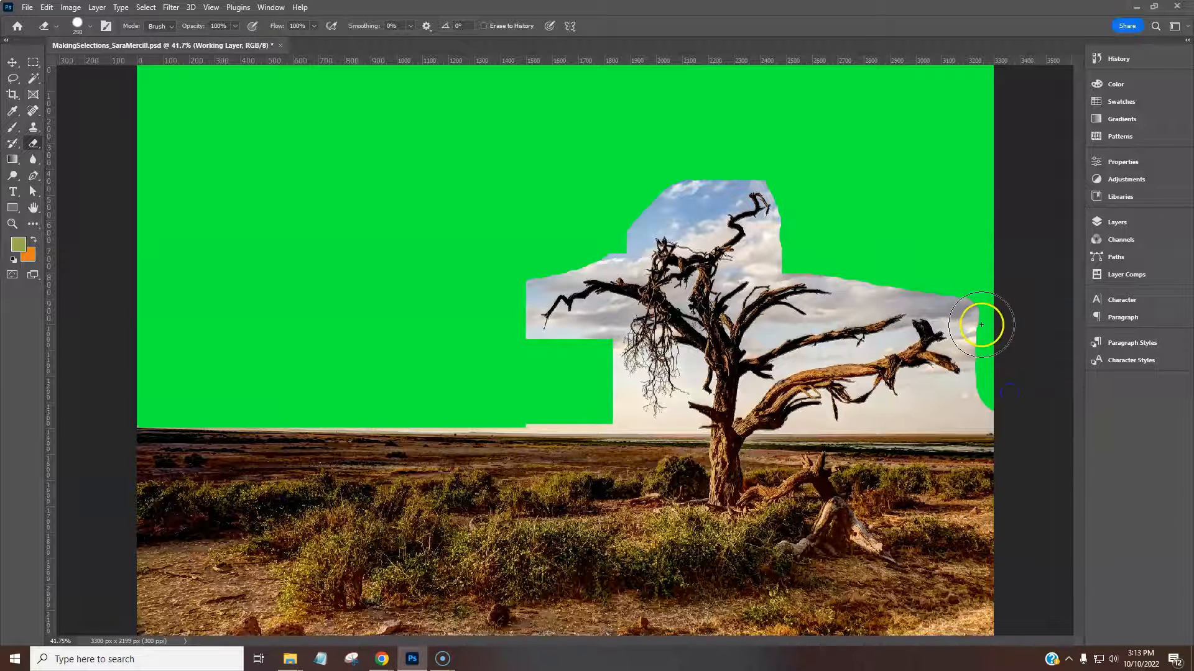
Step: Reduce the Eraser size to 125 and erase the cloudy sky to the upper left of the treetop
click(14, 224)
click(728, 302)
click(728, 301)
click(729, 302)
click(729, 302)
click(729, 301)
drag(615, 163, 670, 570)
drag(496, 107, 628, 521)
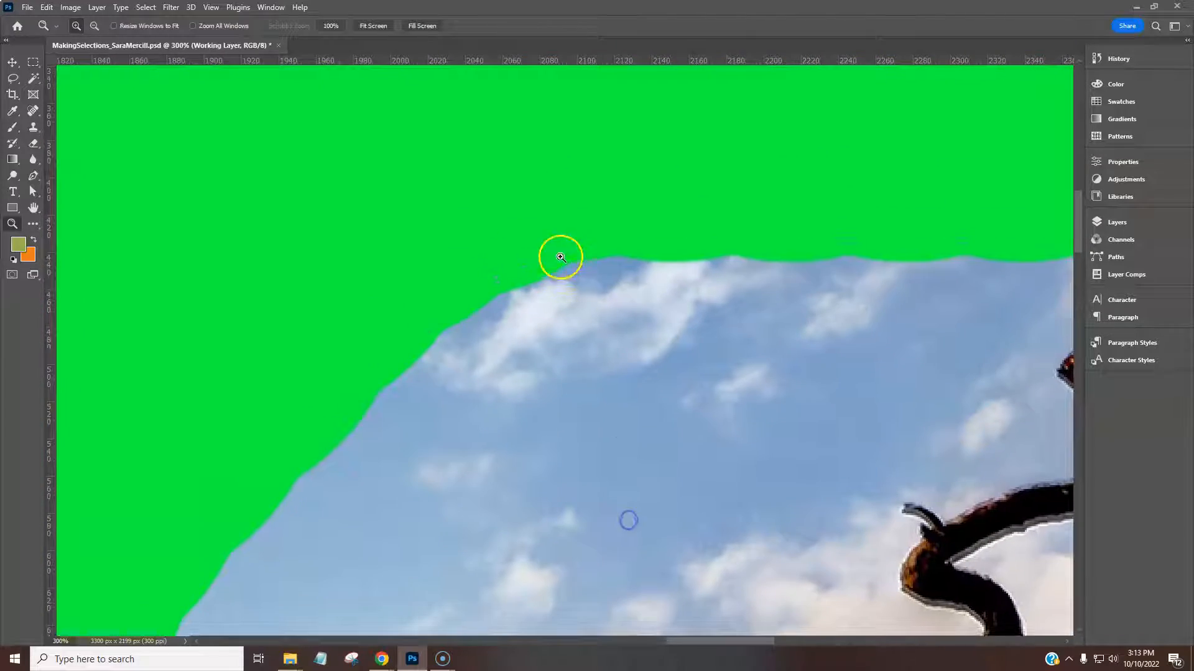
click(33, 144)
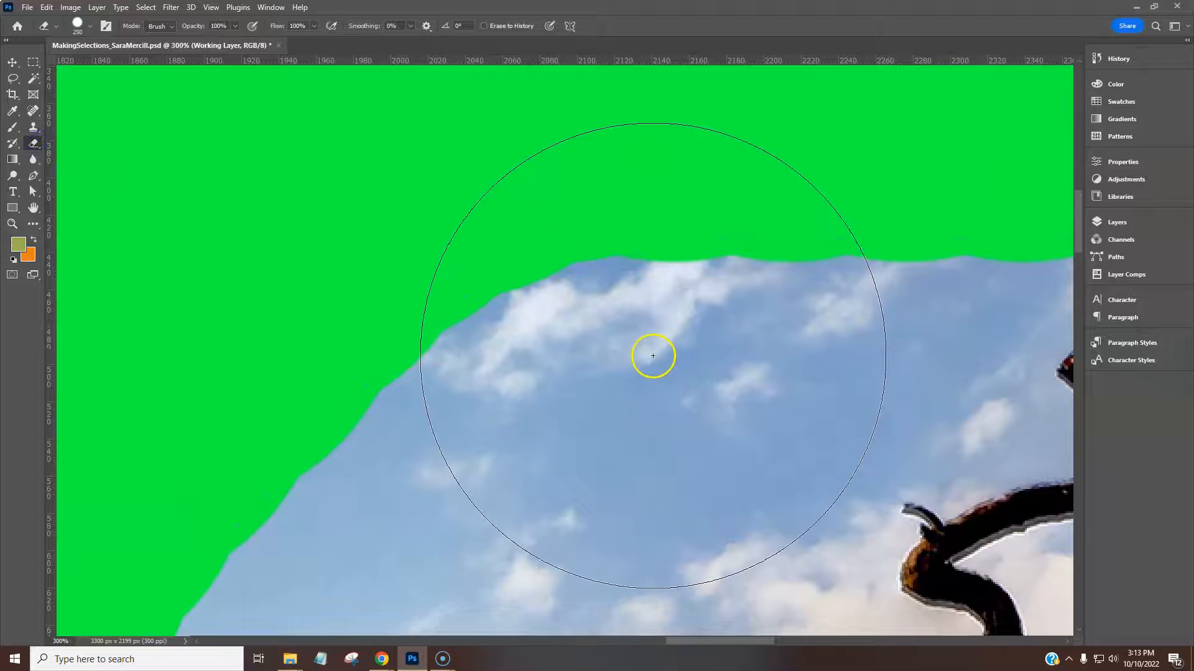
key(bracketright)
key(bracketleft)
key(bracketleft)
key(bracketleft)
key(bracketleft)
key(bracketleft)
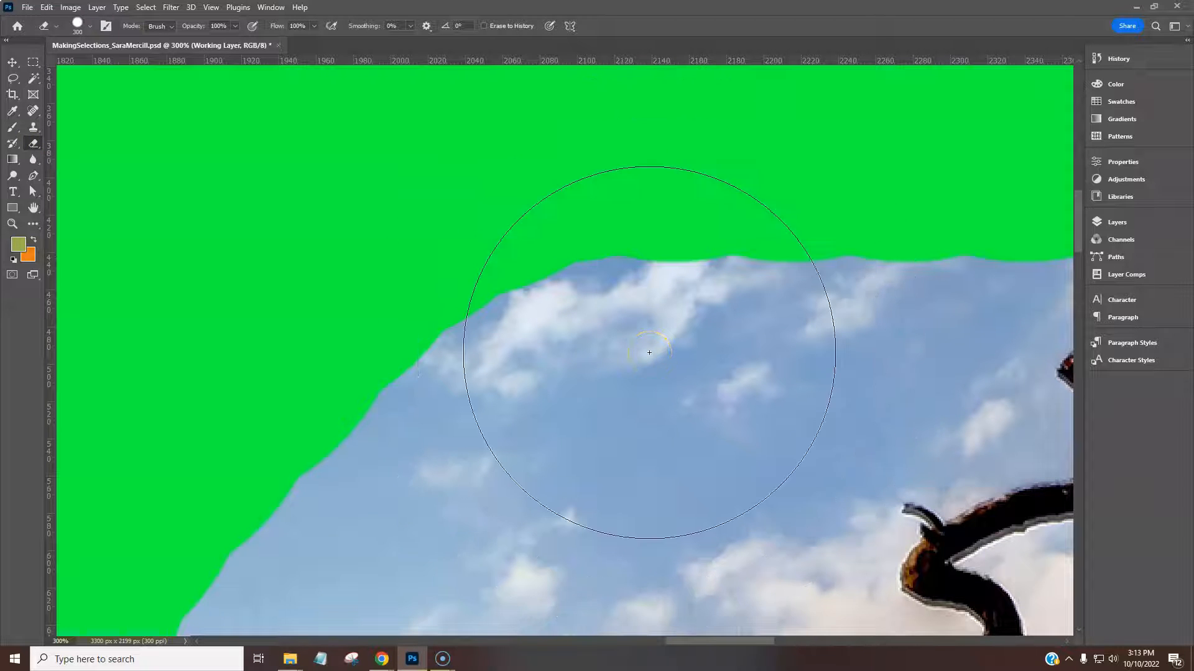
mouse_move(715, 323)
mouse_down()
mouse_move(481, 417)
mouse_move(693, 275)
mouse_move(535, 346)
mouse_move(365, 453)
mouse_up()
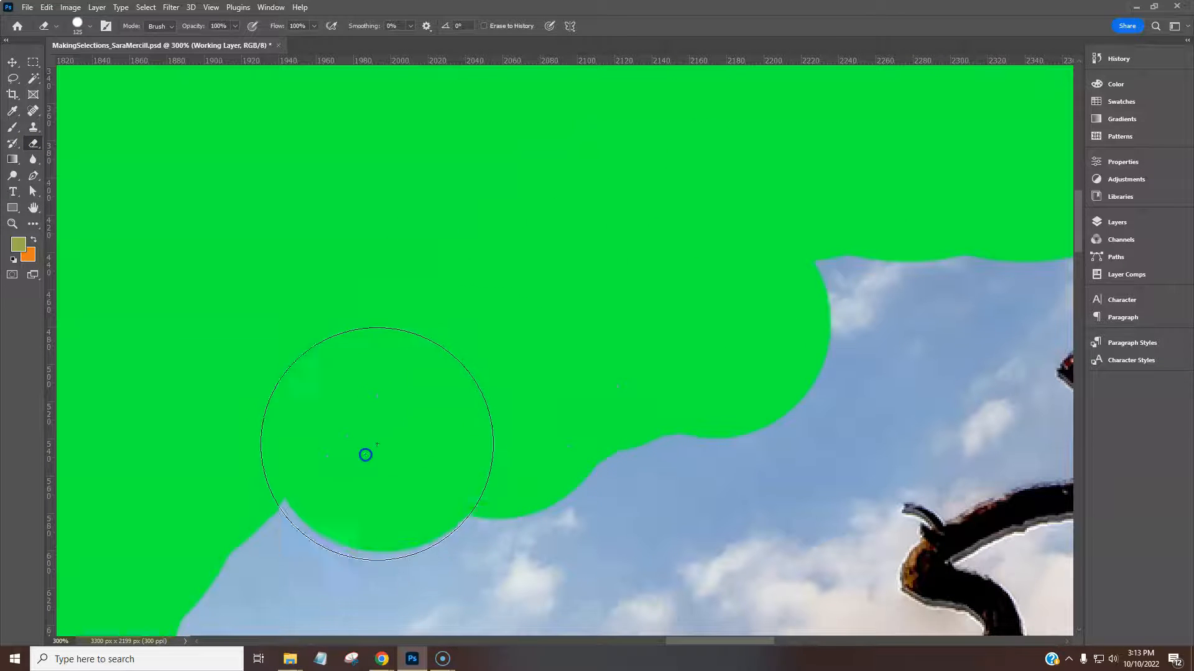
Step: Erase more sky beside and above the crooked top branch and over the tangled crown, keeping clear of the wood
drag(562, 434, 554, 135)
drag(315, 203, 178, 447)
mouse_move(408, 181)
mouse_down()
mouse_move(677, 227)
mouse_move(728, 186)
mouse_move(723, 240)
mouse_move(575, 429)
mouse_up()
click(638, 353)
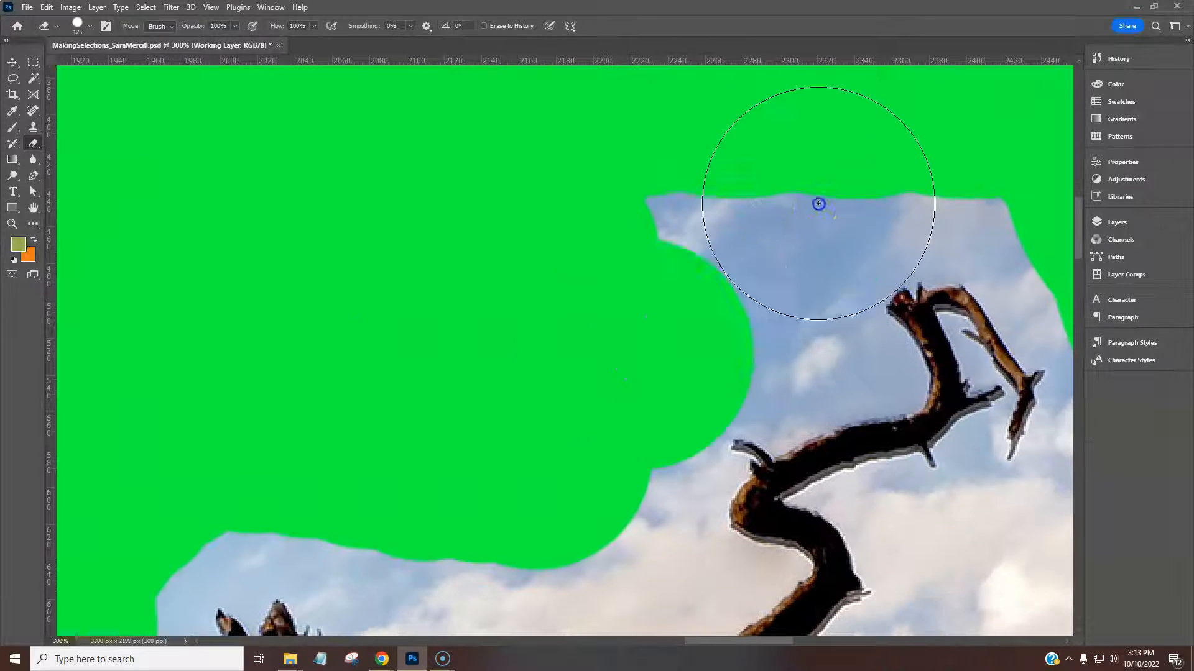
drag(818, 203, 602, 277)
mouse_move(536, 469)
mouse_down()
mouse_move(552, 299)
mouse_move(585, 169)
mouse_up()
mouse_move(431, 271)
mouse_down()
mouse_move(450, 178)
mouse_move(514, 214)
mouse_move(589, 216)
mouse_up()
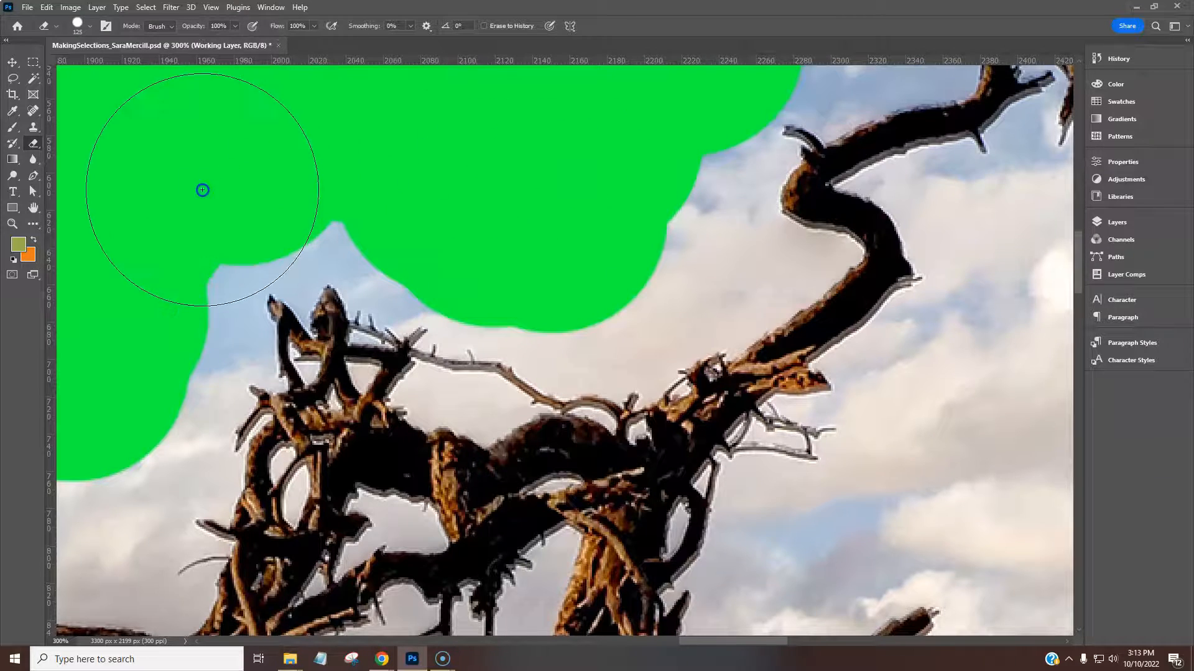
Step: Erase the sky left of the tangled crown, just above the long left branch
drag(176, 347, 413, 165)
click(308, 225)
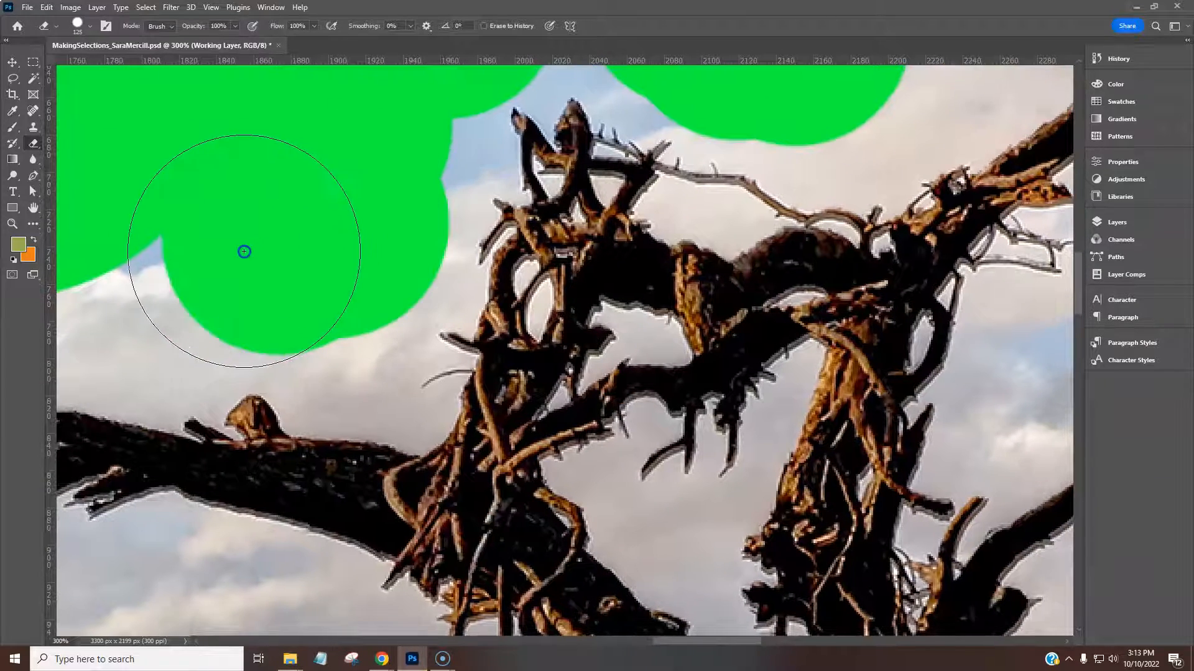
drag(346, 319, 386, 146)
Step: Erase the sky beneath the long left branch down to the cleared area and around the branch's outer end
click(201, 471)
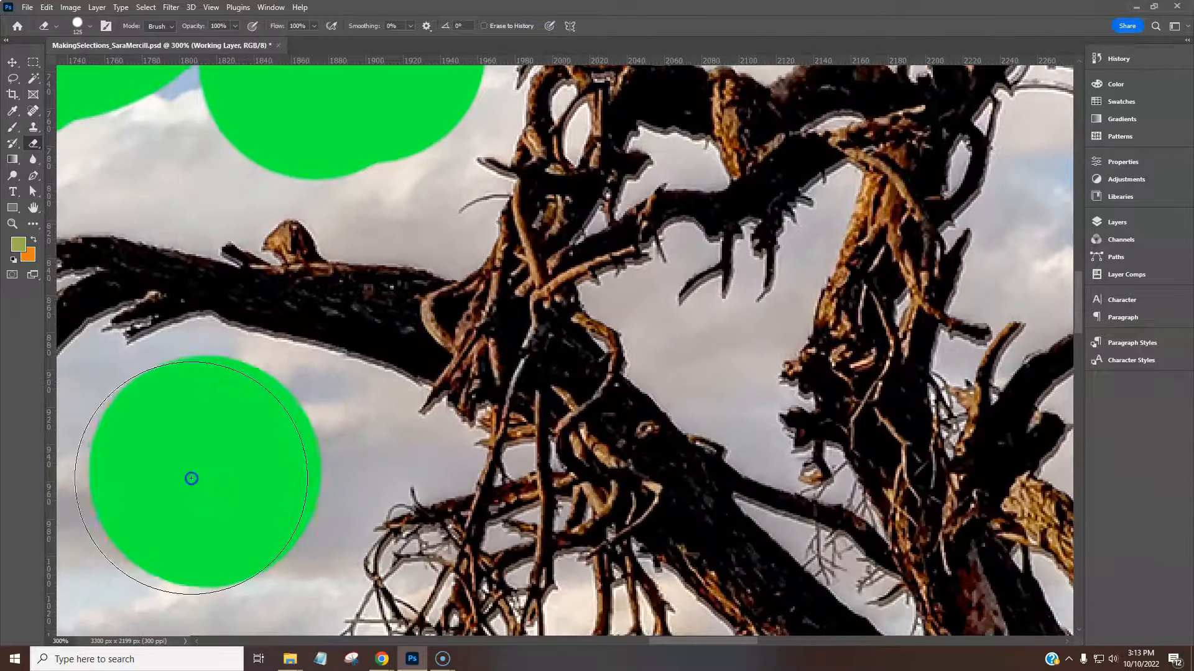
drag(189, 501, 595, 366)
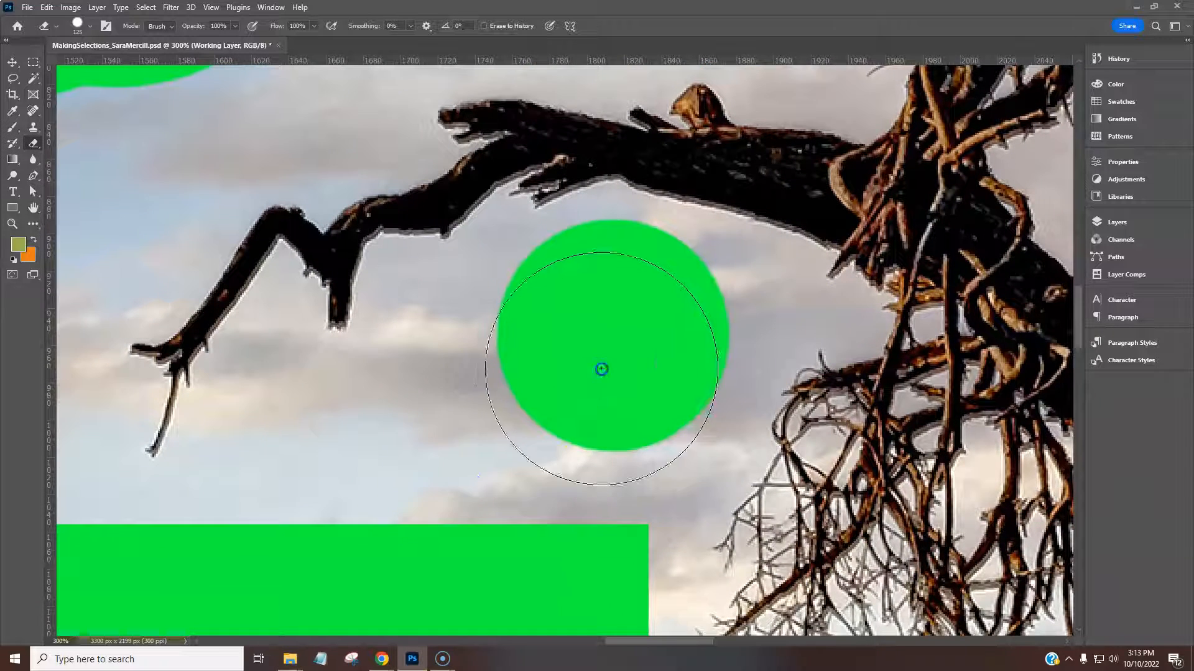
shift+click(248, 544)
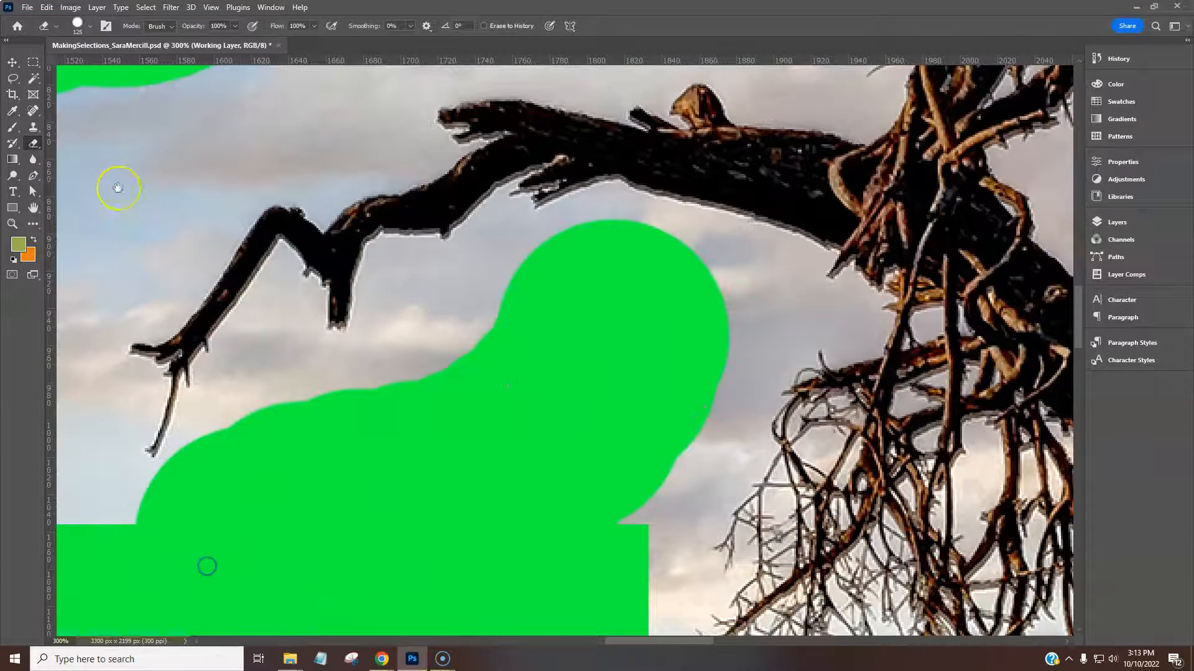
drag(111, 159, 581, 164)
mouse_move(469, 159)
mouse_down()
mouse_move(485, 254)
mouse_move(461, 394)
mouse_move(504, 496)
mouse_up()
Step: Select the remaining sky between the left branch and the hanging twigs with the Magic Wand at tolerance 32 and delete it
mouse_move(789, 389)
mouse_down()
mouse_move(396, 460)
mouse_move(167, 367)
mouse_move(141, 319)
mouse_up()
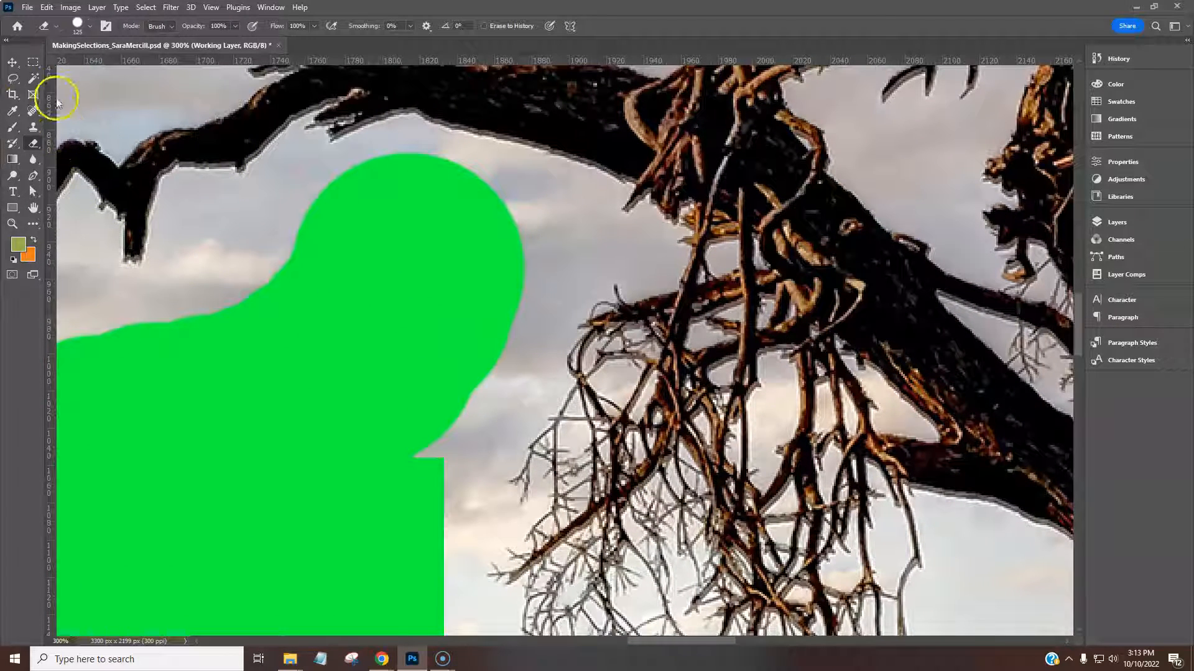
click(31, 68)
click(33, 79)
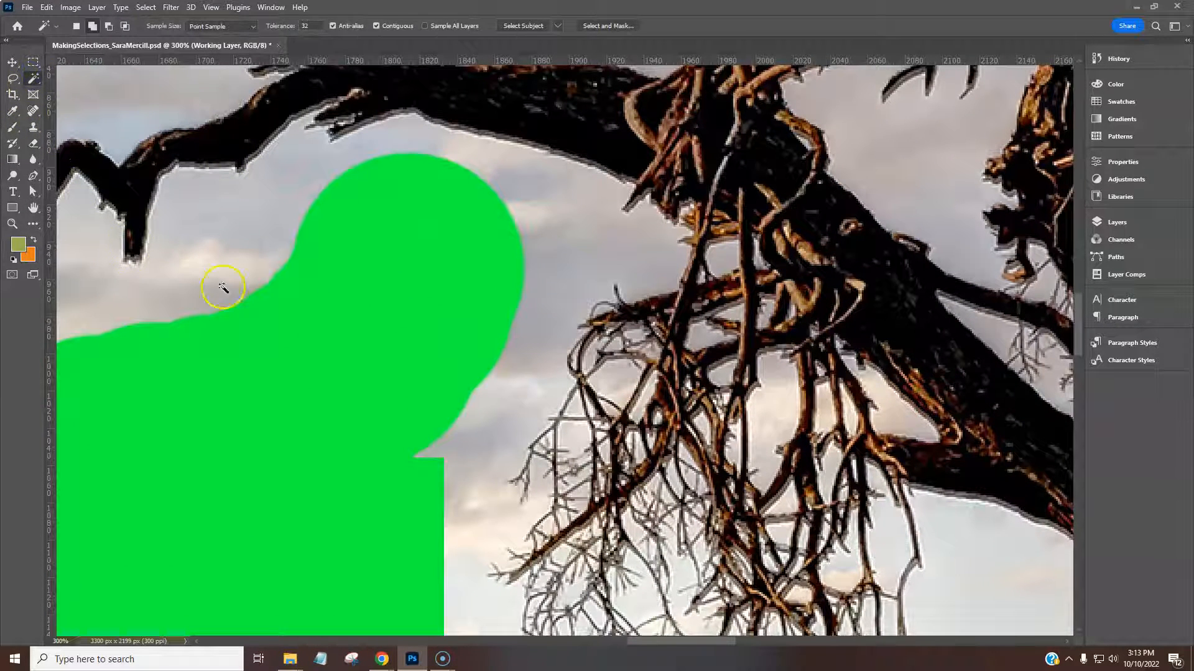
click(508, 412)
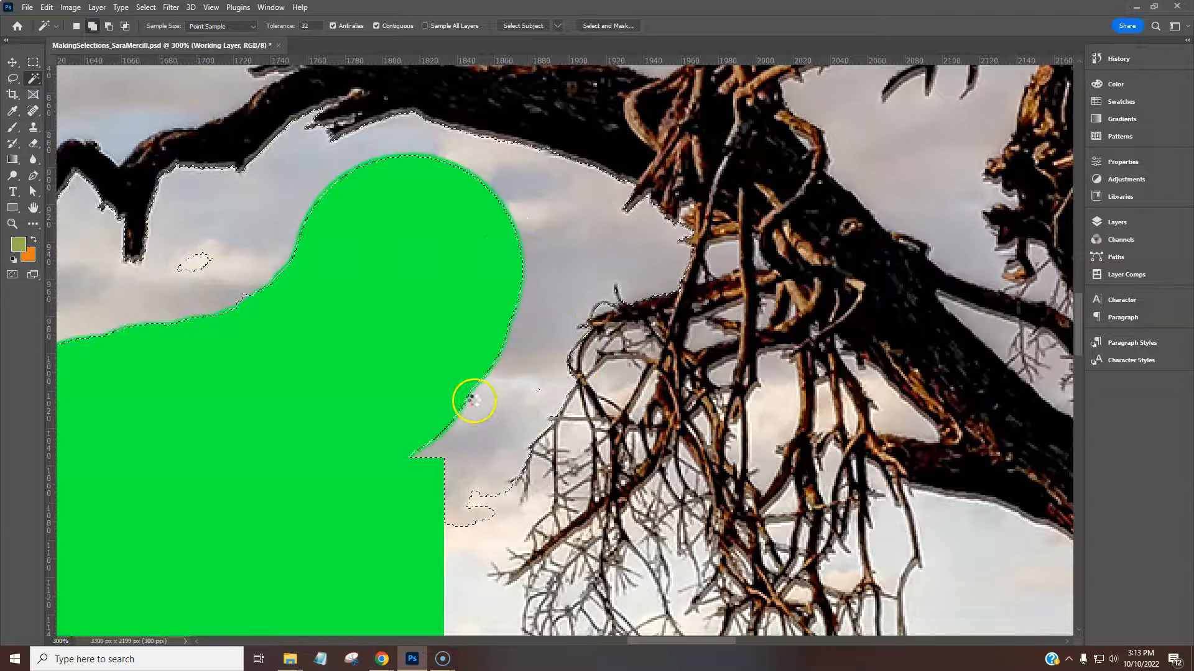
key(Delete)
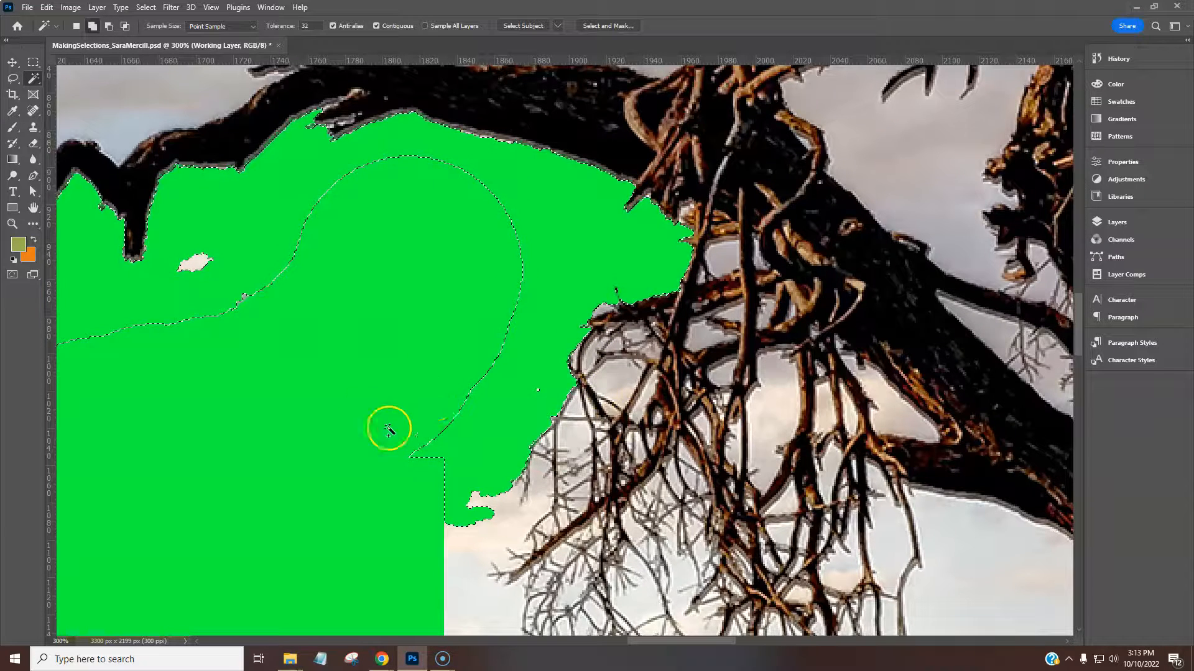
Step: Clear the selection and erase the leftover sky specks beneath the left branch with the Eraser
key(ctrl+d)
click(31, 148)
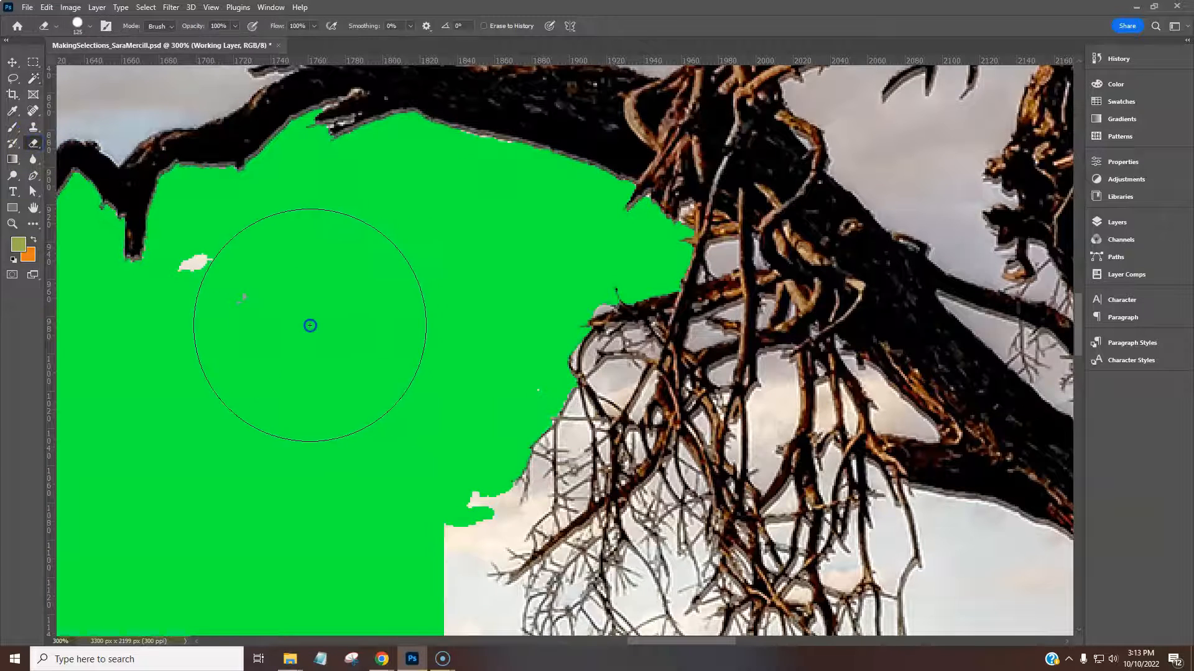
Step: Select the sky gaps among and left of the hanging twigs with the Magic Wand at tolerance 10, delete them and clear the selection
mouse_move(680, 306)
mouse_down()
mouse_move(482, 223)
mouse_move(477, 14)
mouse_up()
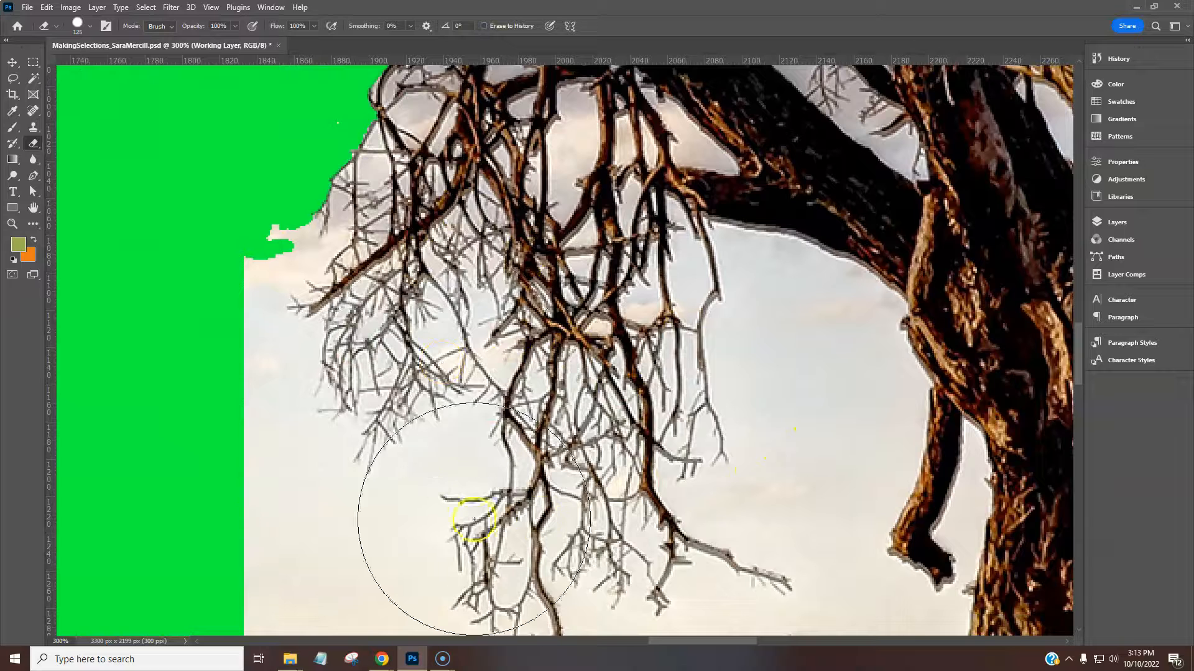
click(33, 78)
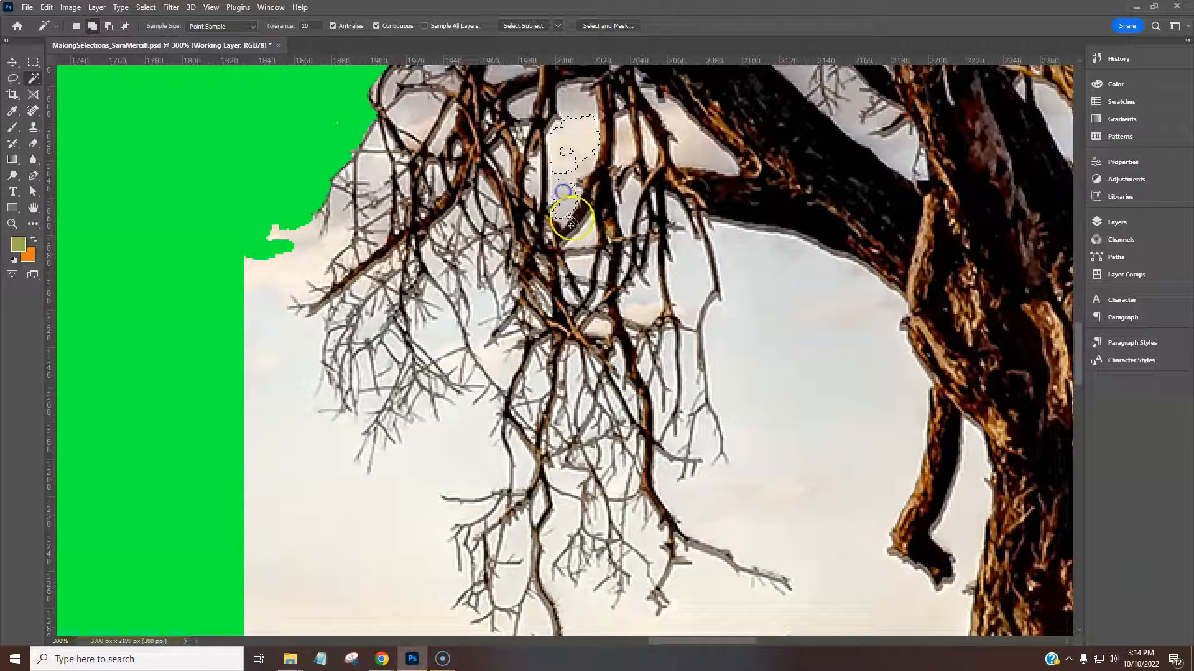
click(500, 363)
click(480, 314)
click(441, 338)
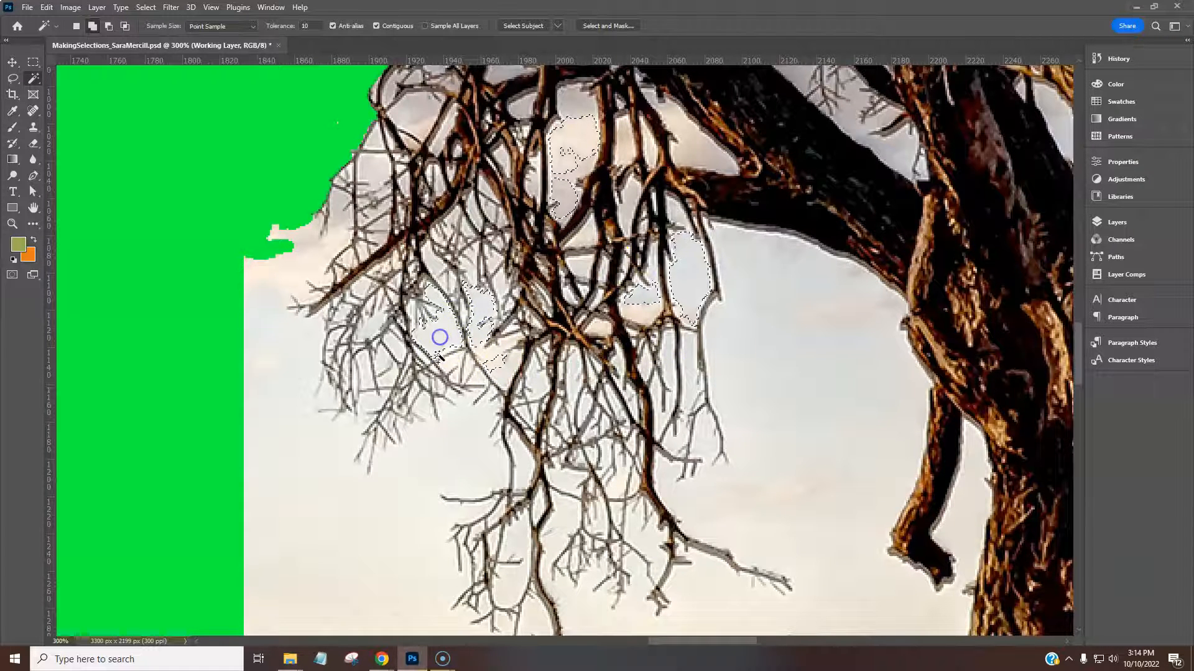
click(452, 445)
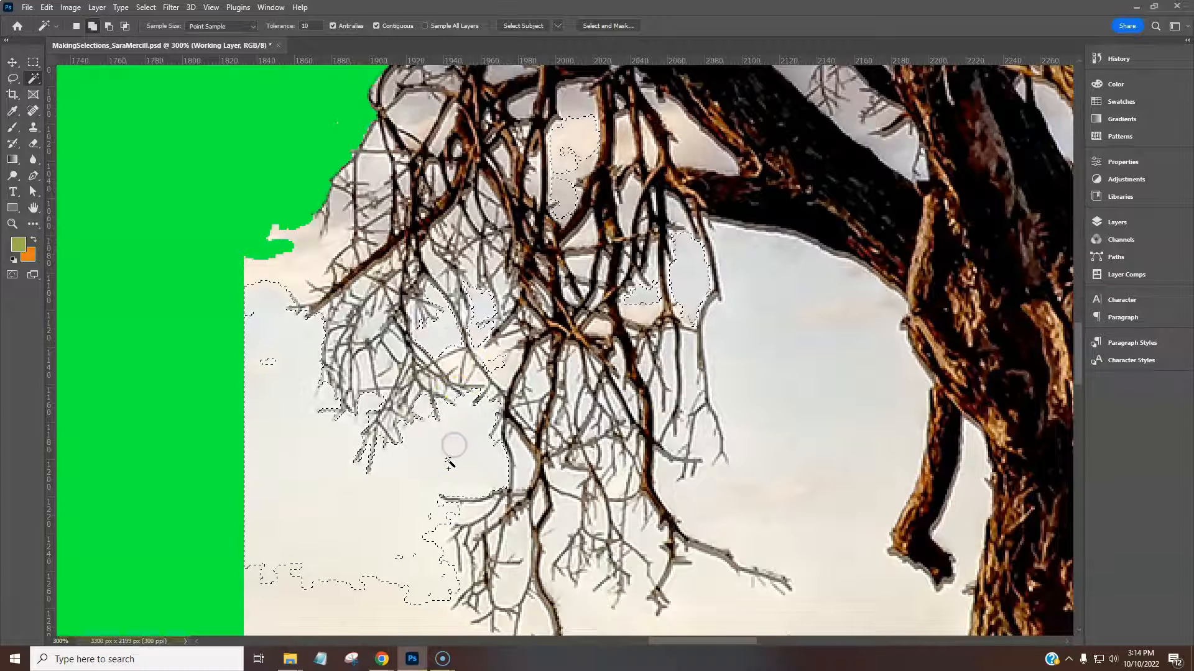
click(441, 439)
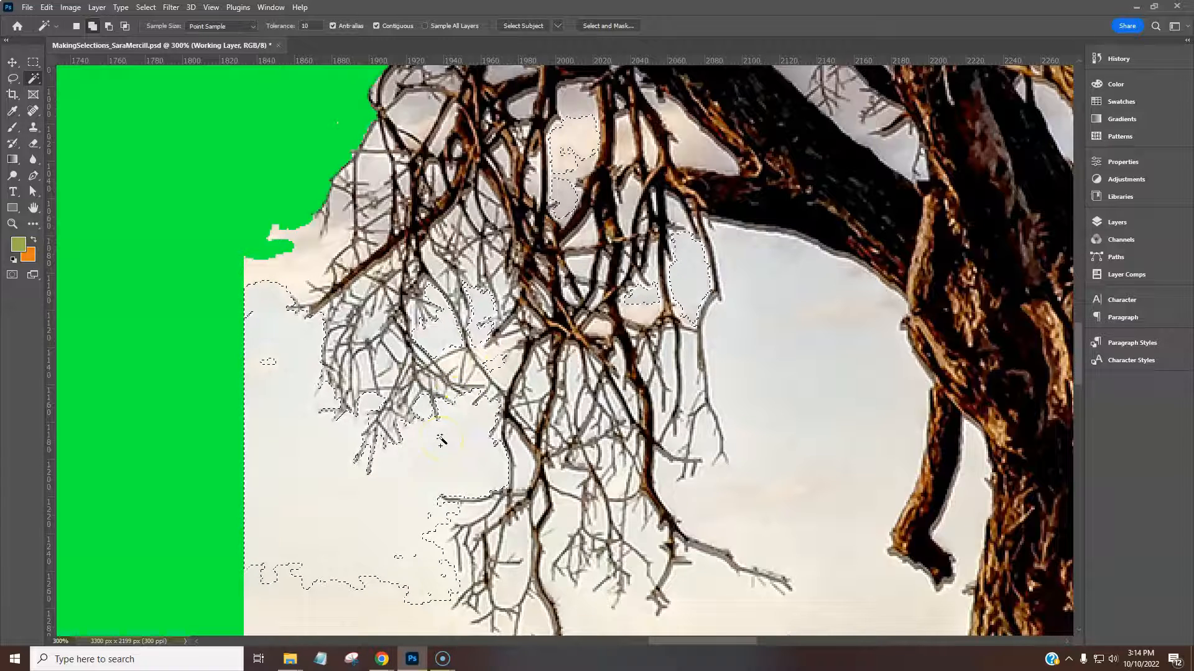
key(Delete)
click(424, 430)
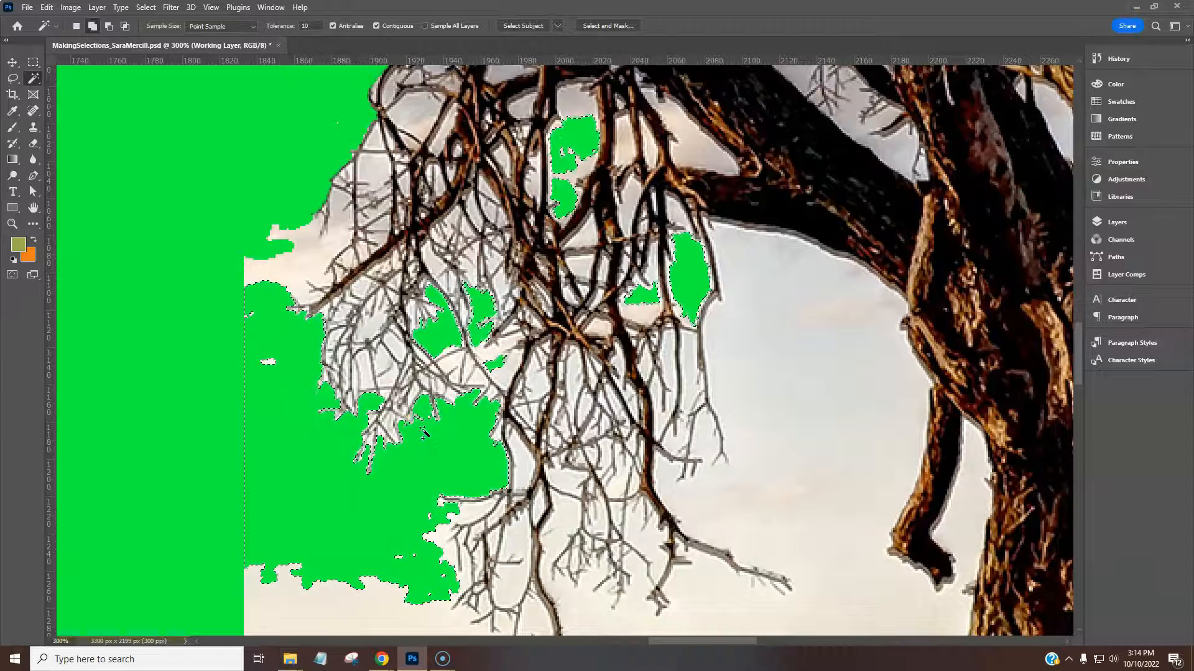
click(463, 458)
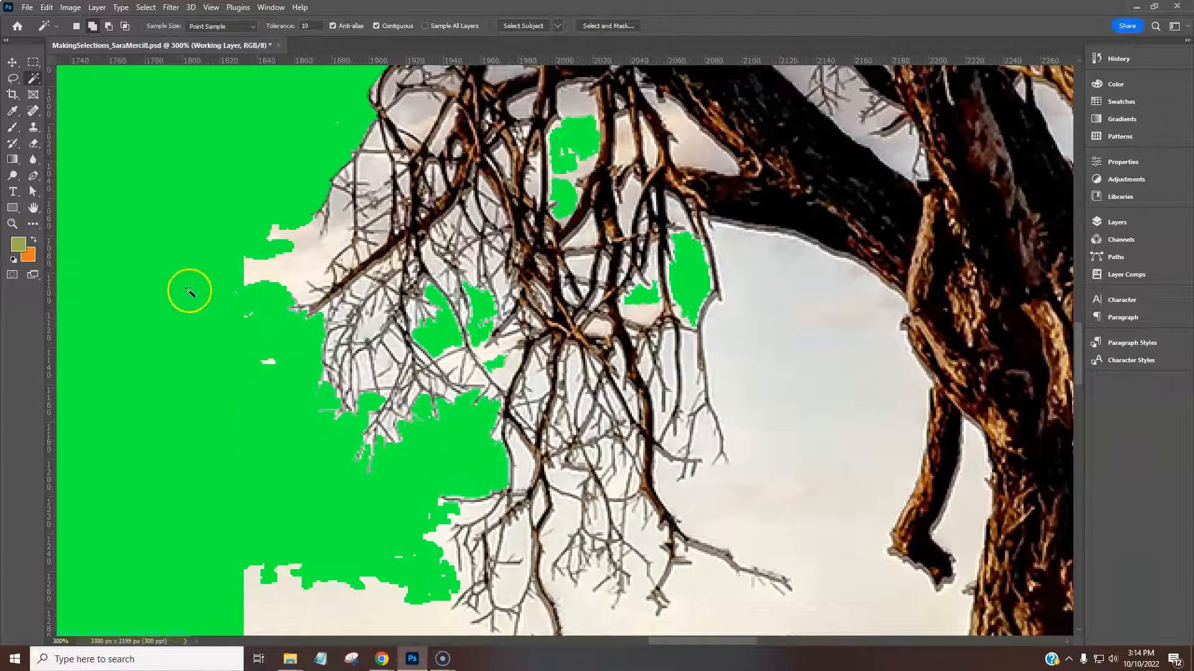
click(33, 143)
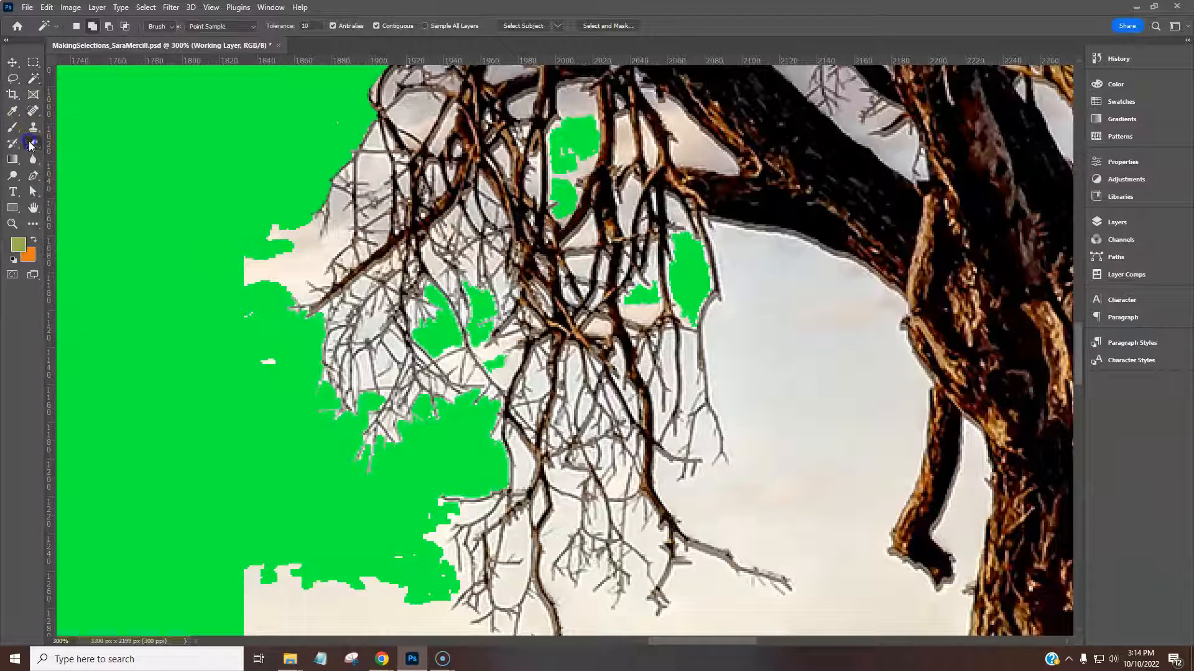
click(12, 224)
drag(601, 334, 601, 310)
drag(550, 244, 615, 608)
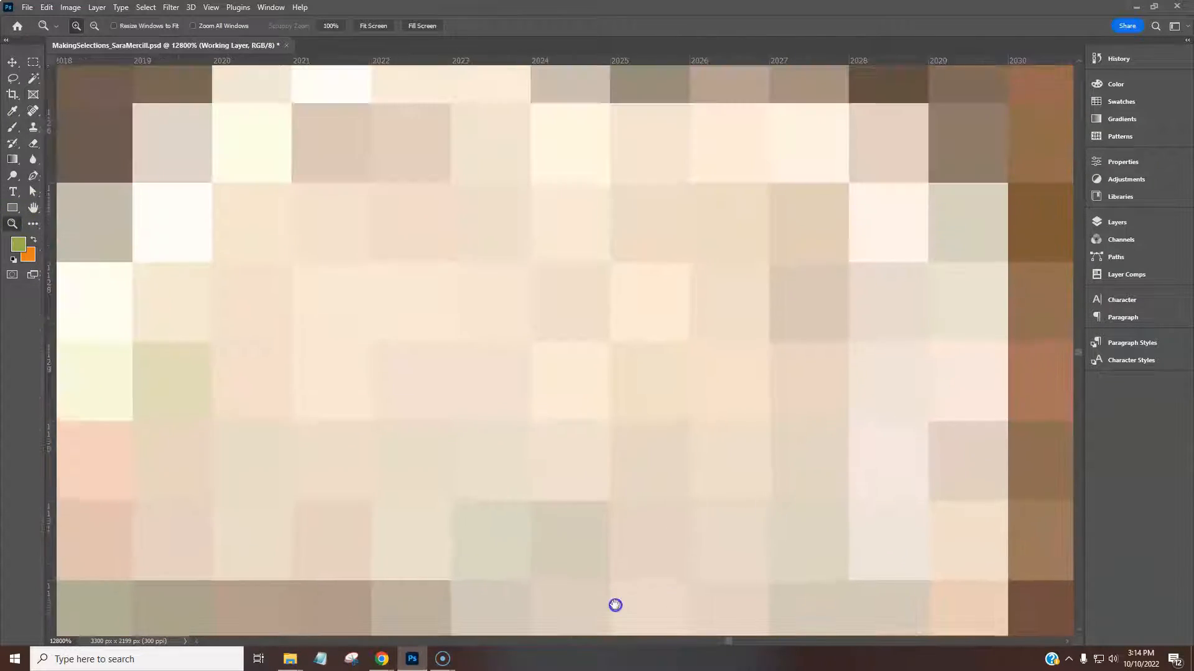
click(34, 142)
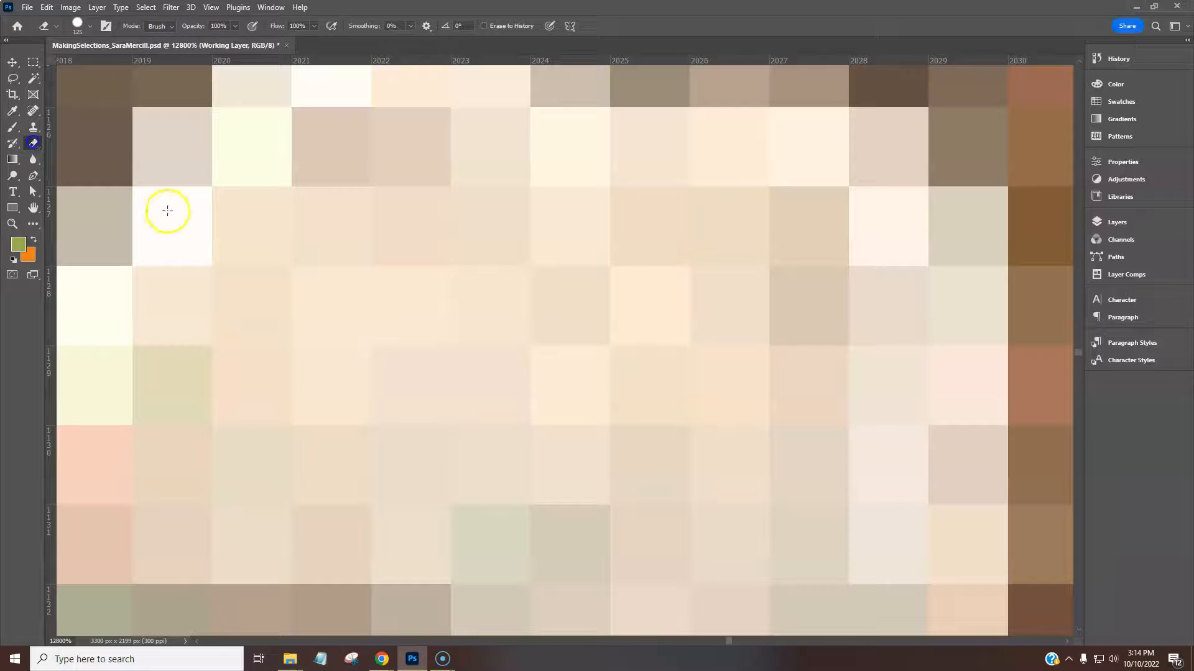
click(601, 335)
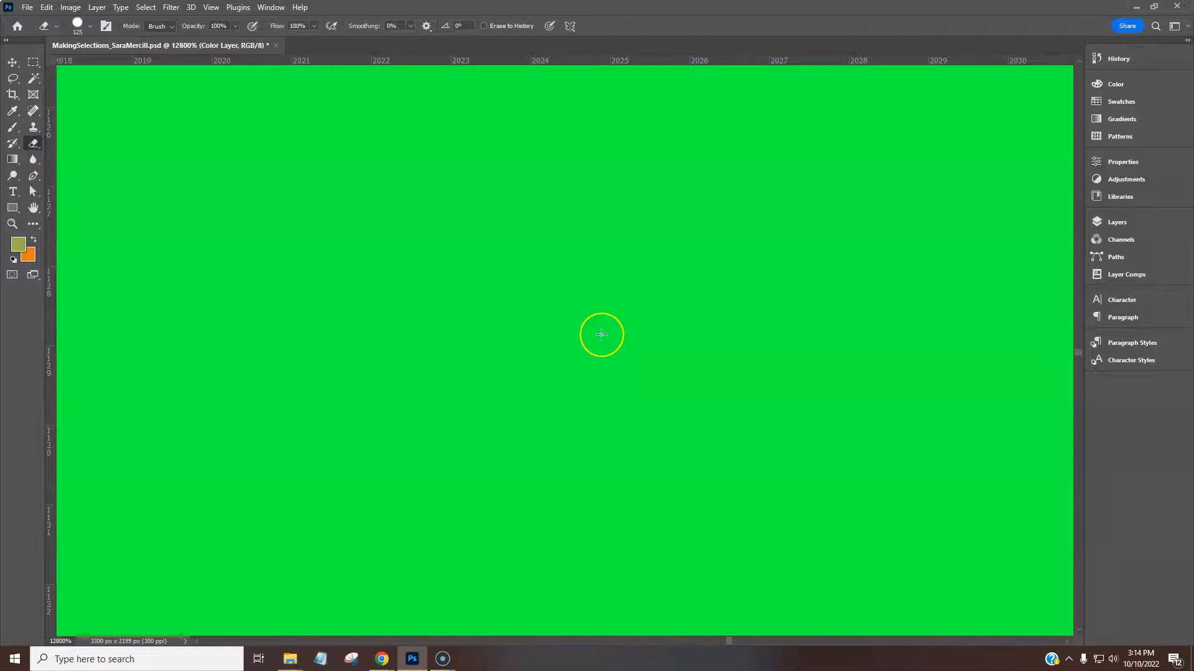
key(ctrl+z)
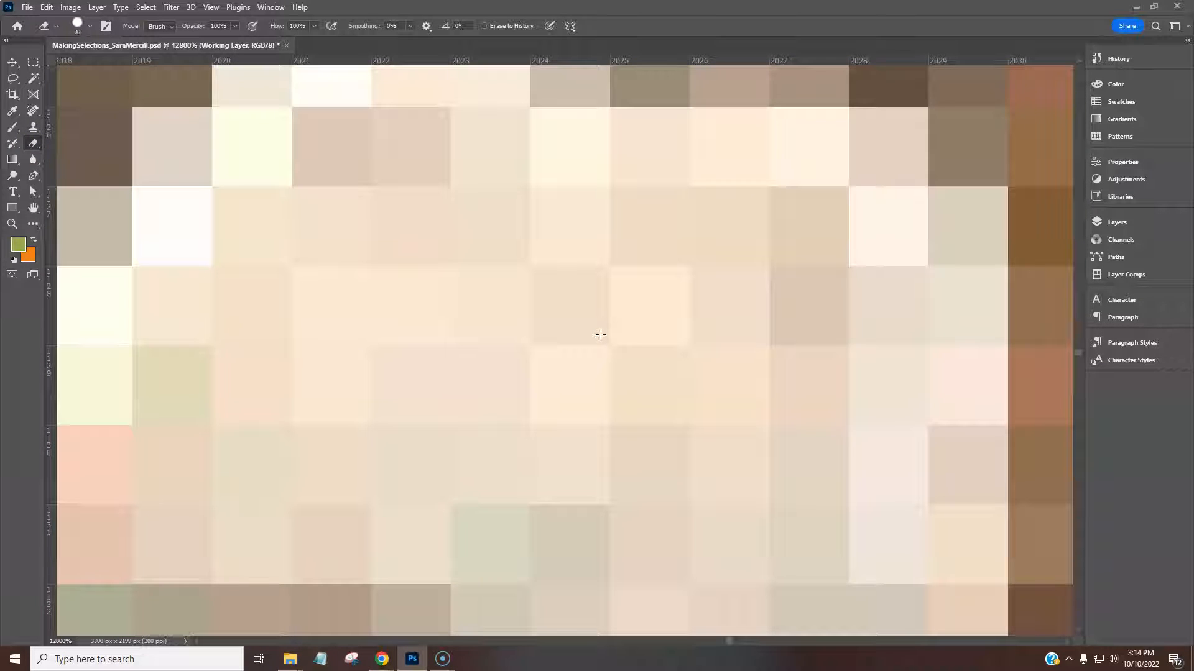
Step: Erase a patch of sky just above the horizon, below the hanging twigs, with the Eraser at size 150
double_click(34, 207)
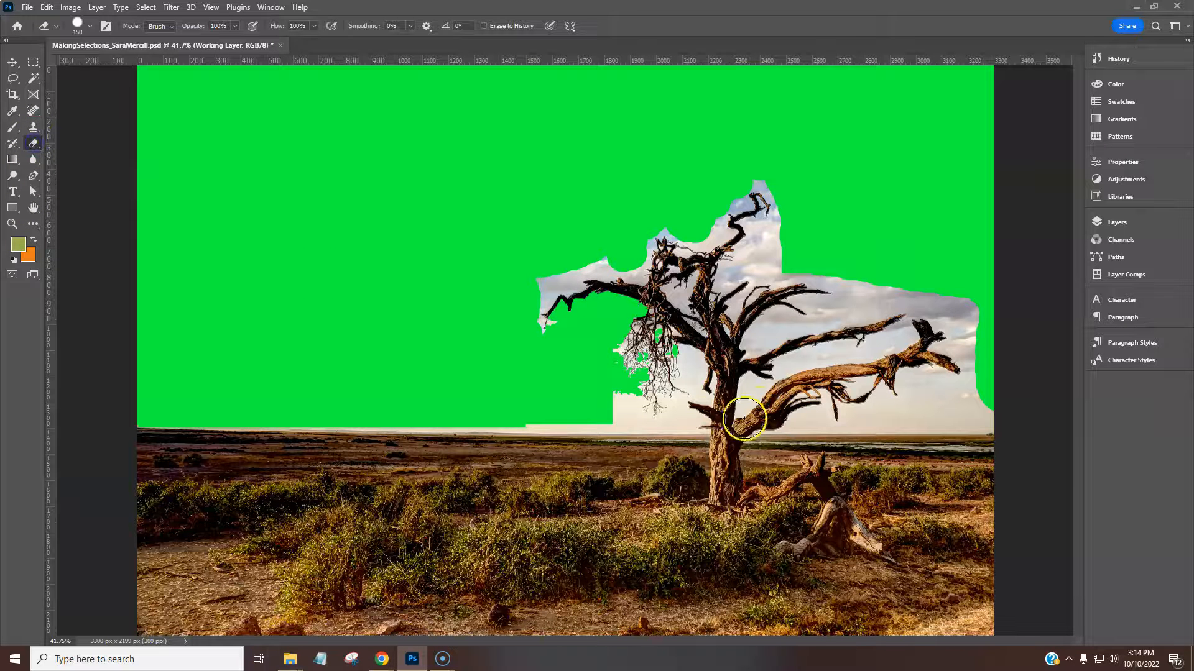
mouse_move(591, 394)
mouse_down()
mouse_move(601, 405)
mouse_move(587, 406)
mouse_up()
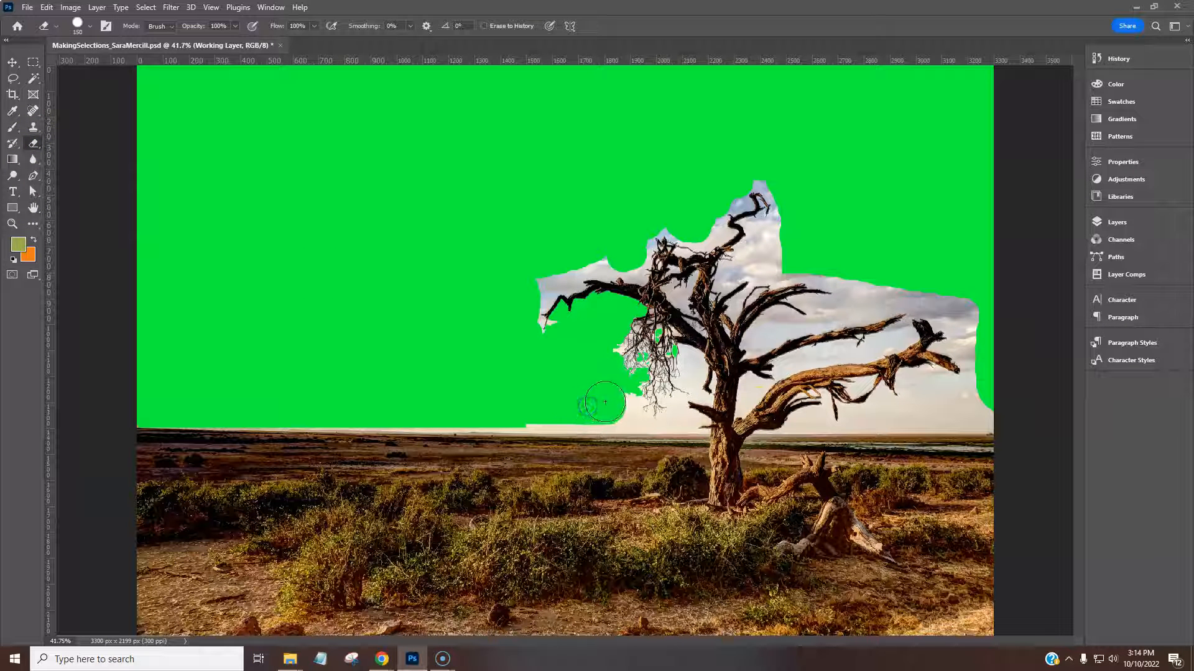
Step: Reduce the Eraser size to 3 for detail work around the hanging twigs
key(bracketleft)
key(bracketleft)
key(bracketleft)
key(bracketleft)
key(bracketleft)
key(bracketleft)
key(bracketleft)
click(16, 225)
drag(610, 324, 703, 410)
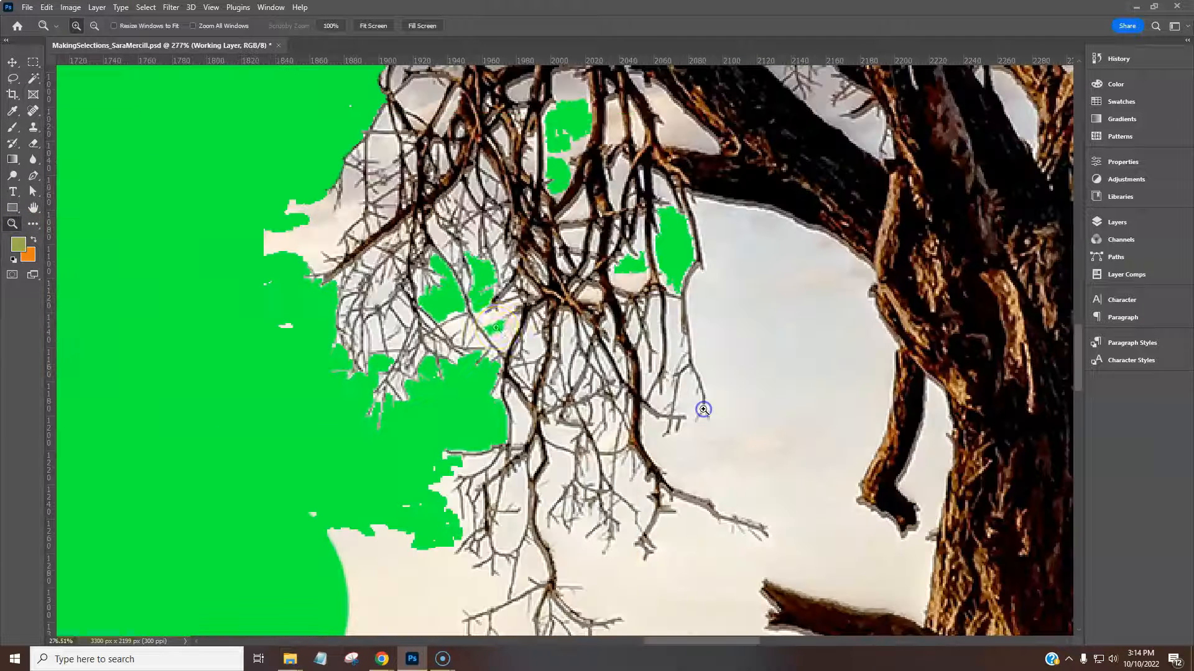
click(33, 142)
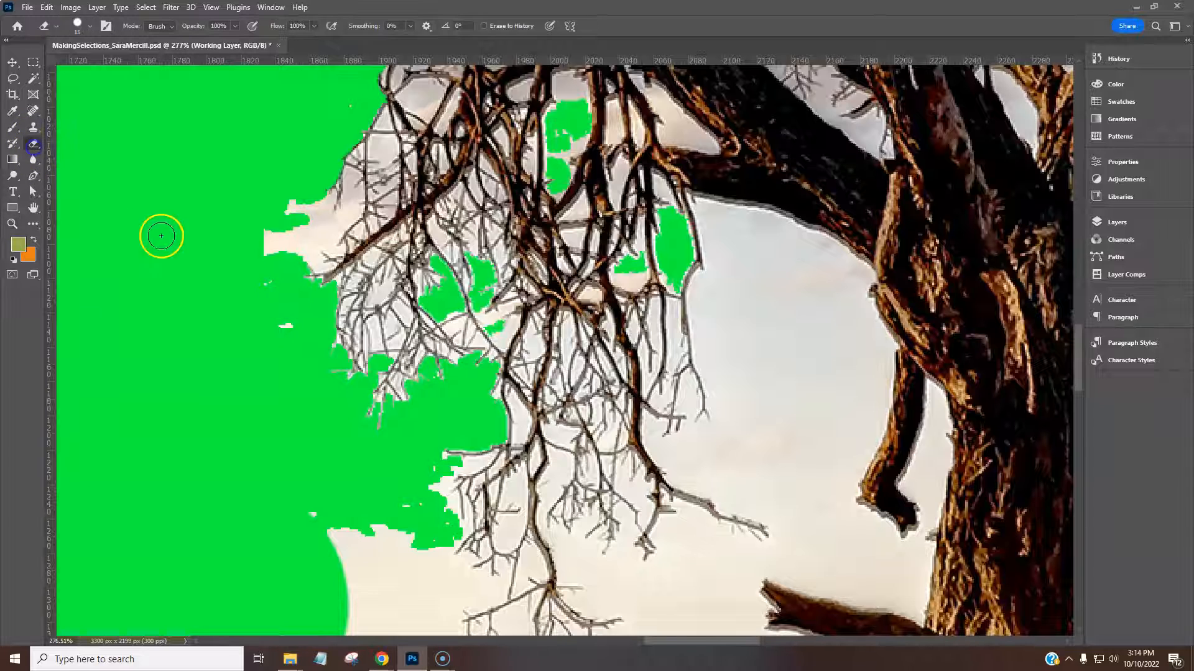
key(bracketleft)
key(bracketleft)
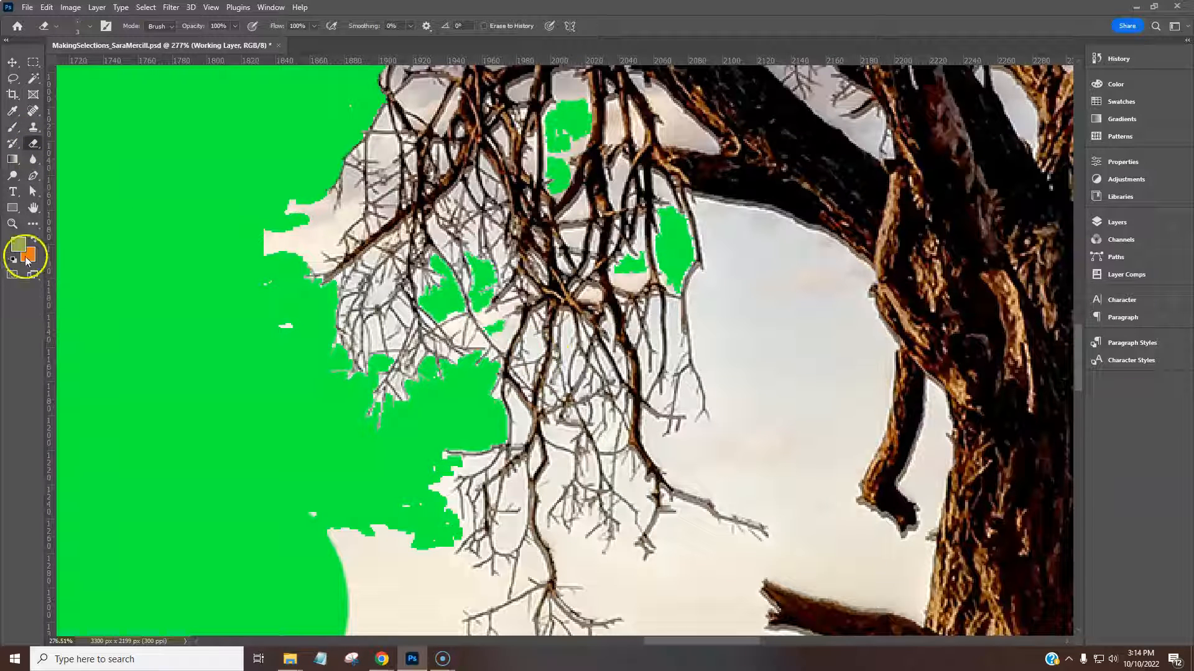
Step: Inspect the remaining sky between the hanging twigs up close and across the whole image
click(12, 224)
mouse_move(478, 303)
mouse_down()
mouse_move(546, 339)
mouse_move(487, 368)
mouse_move(427, 376)
mouse_move(498, 488)
mouse_move(603, 311)
mouse_move(621, 240)
mouse_move(591, 226)
mouse_move(519, 383)
mouse_move(453, 386)
mouse_move(493, 408)
mouse_move(520, 394)
mouse_move(520, 324)
mouse_move(368, 266)
mouse_move(373, 315)
mouse_move(439, 392)
mouse_move(429, 253)
mouse_move(413, 234)
mouse_move(450, 252)
mouse_move(546, 159)
mouse_up()
click(33, 143)
double_click(33, 208)
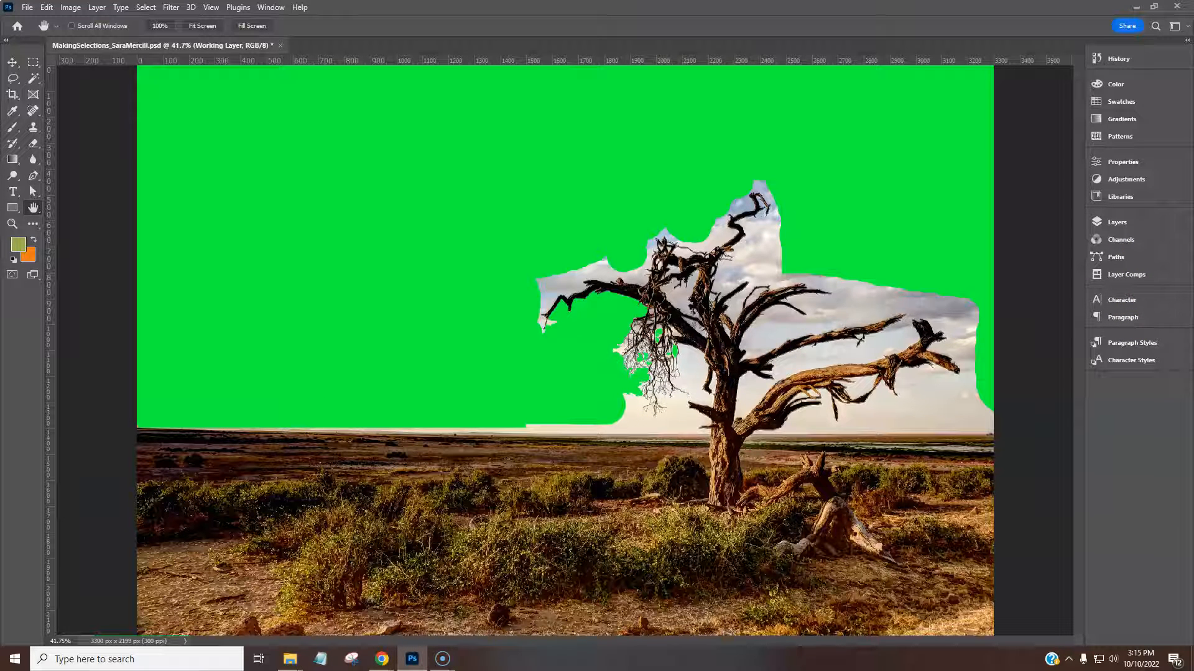
key(alt+Tab)
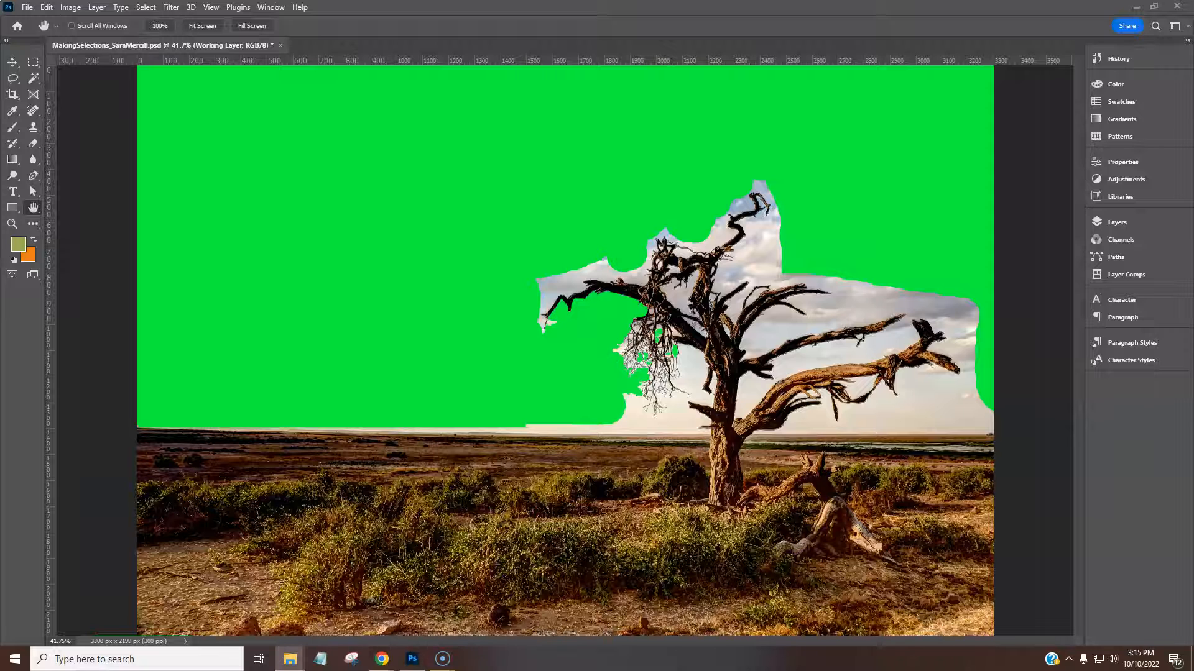
Step: Switch to Chrome and open the Unsplash website in a new tab through a web search for unsplash
drag(0, 96, 634, 38)
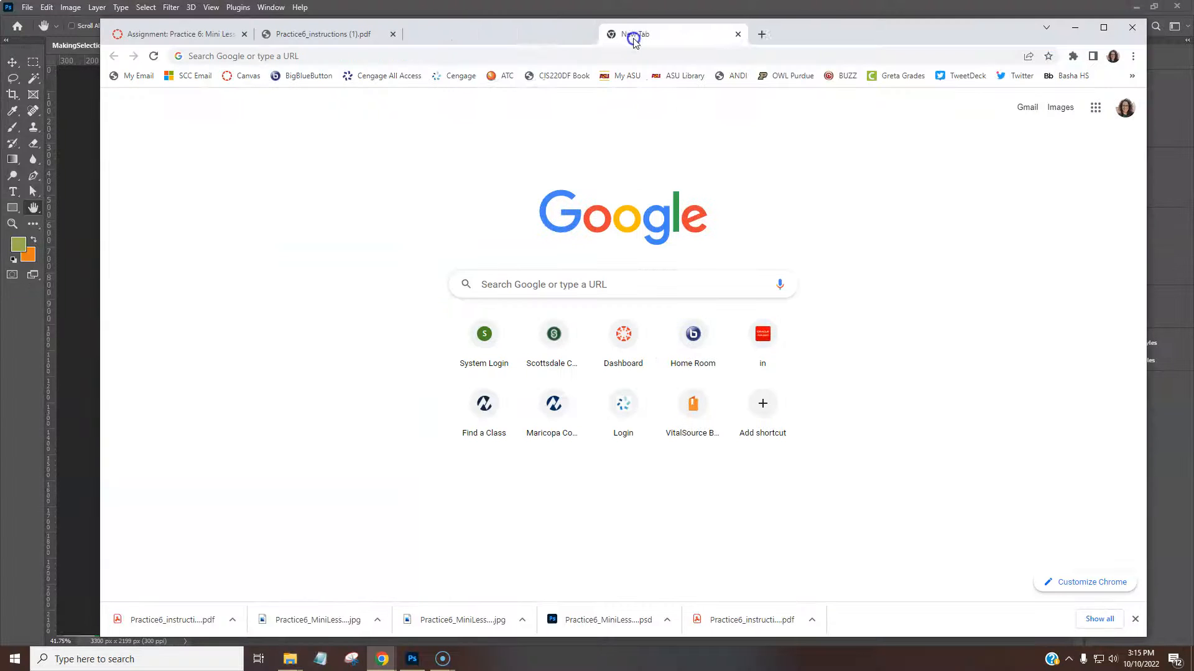
click(343, 56)
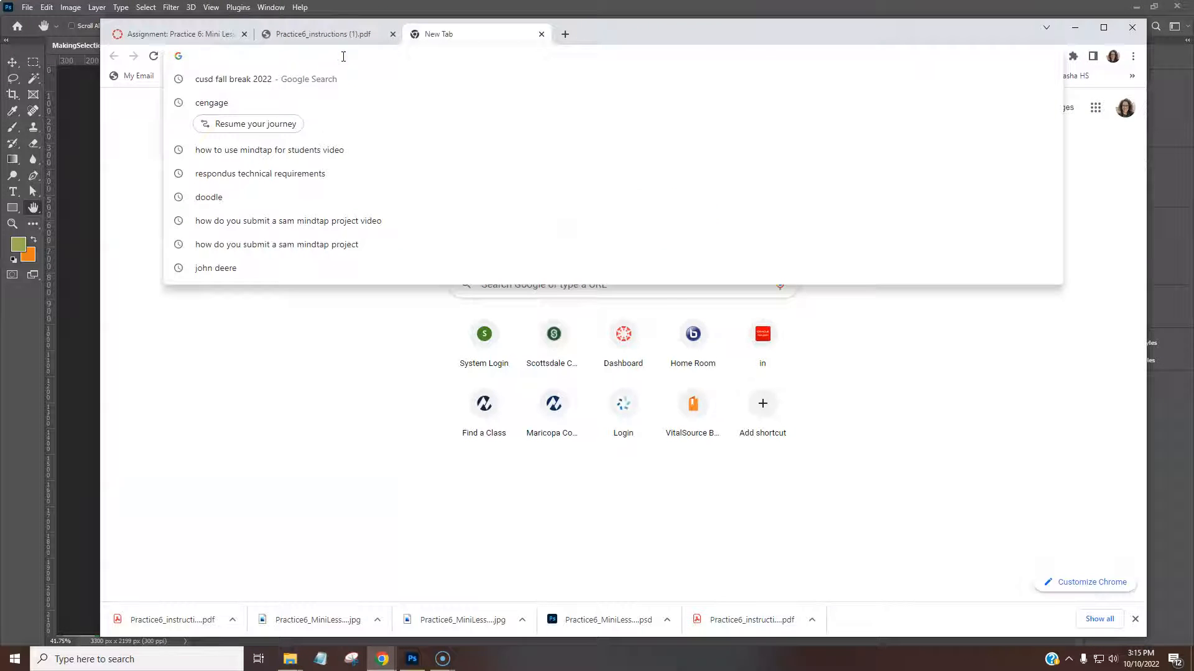
text(unsplash)
key(Return)
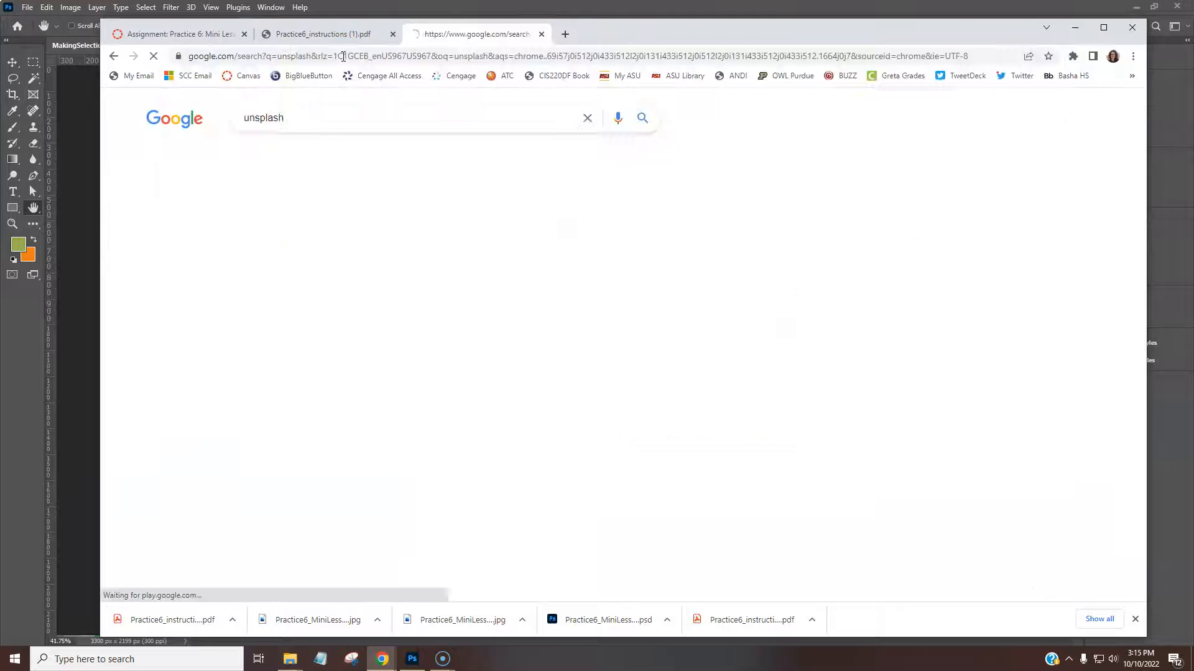
click(337, 227)
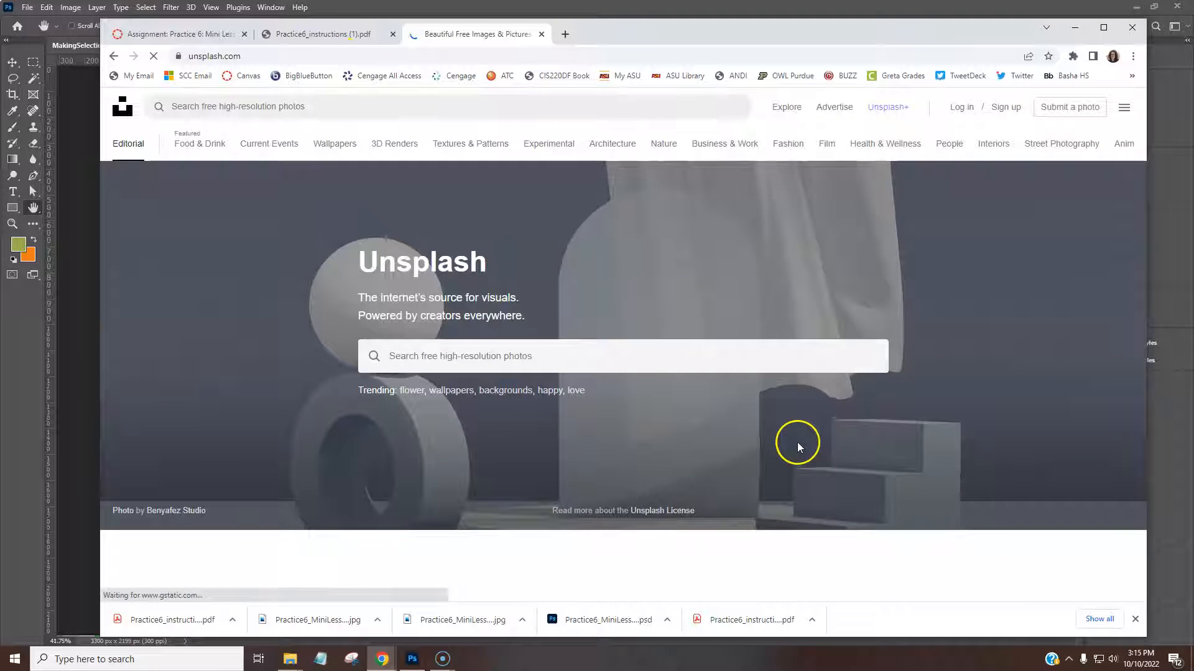
Step: Search the Unsplash photos for "outerspace"
click(644, 356)
text(out)
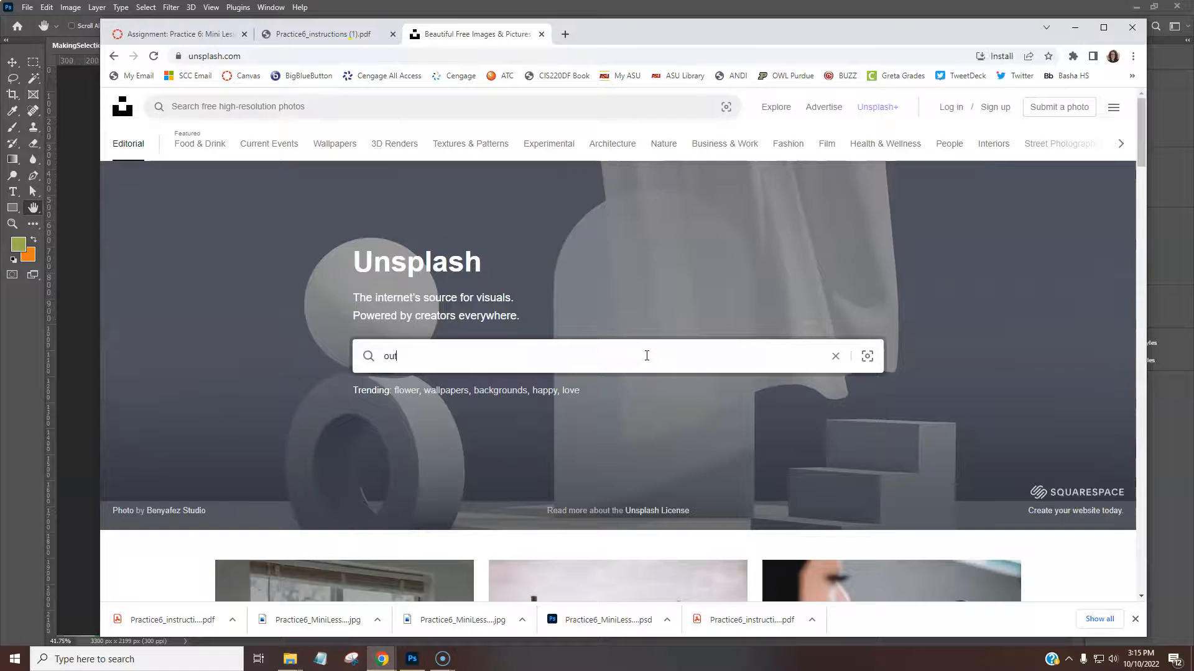
text(ers)
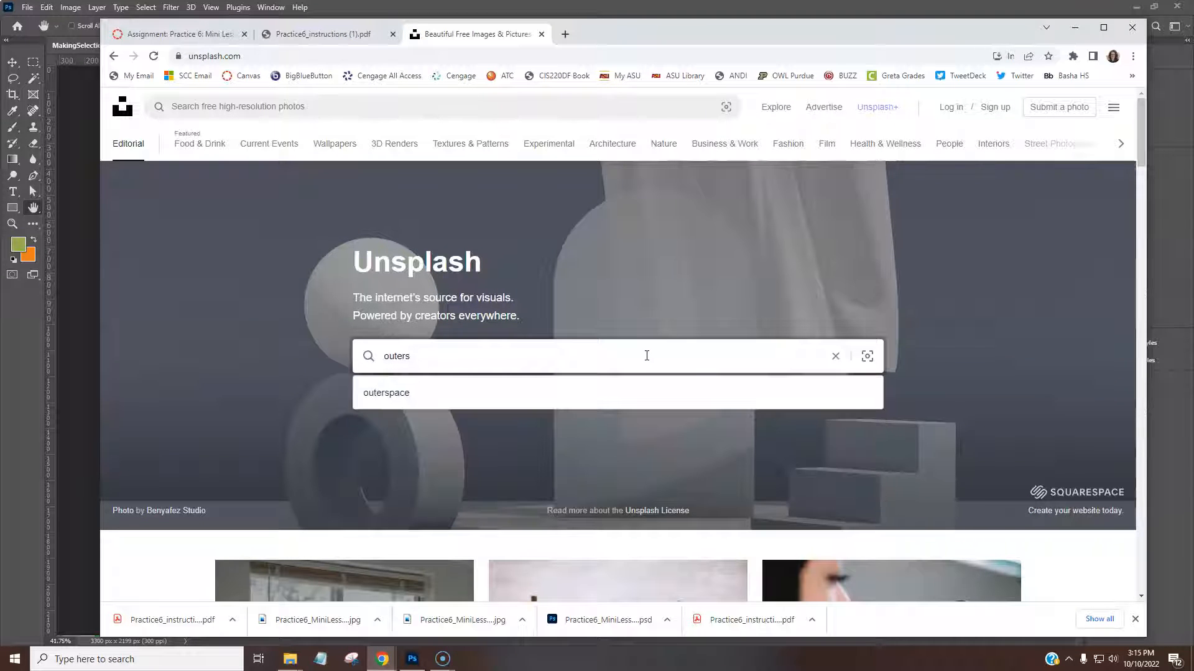
key(Return)
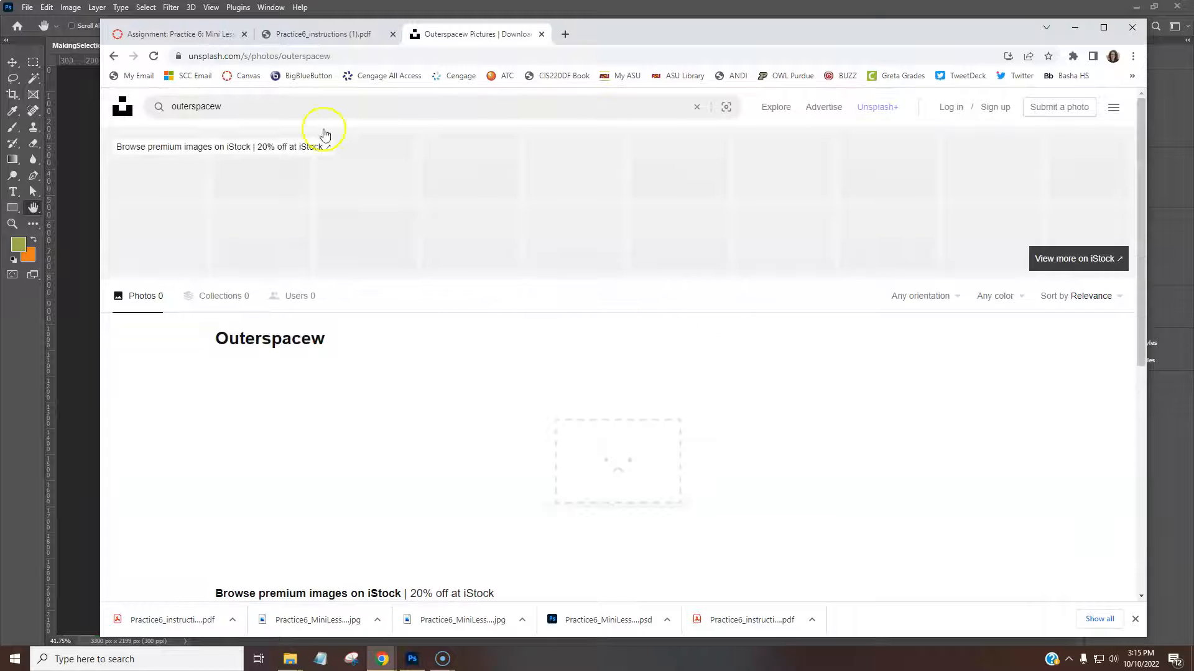
click(240, 107)
key(BackSpace)
key(Return)
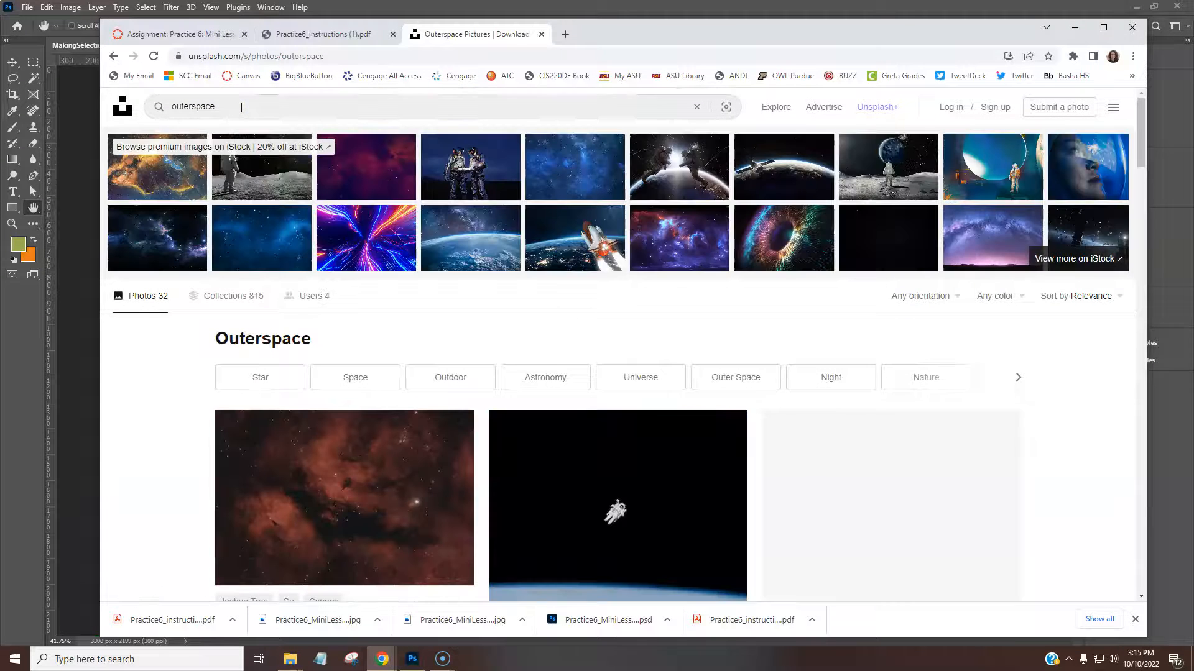
Step: Download the Milky Way photo with mountains along its lower edge and copy its attribution text
scroll(658, 438, down, 9)
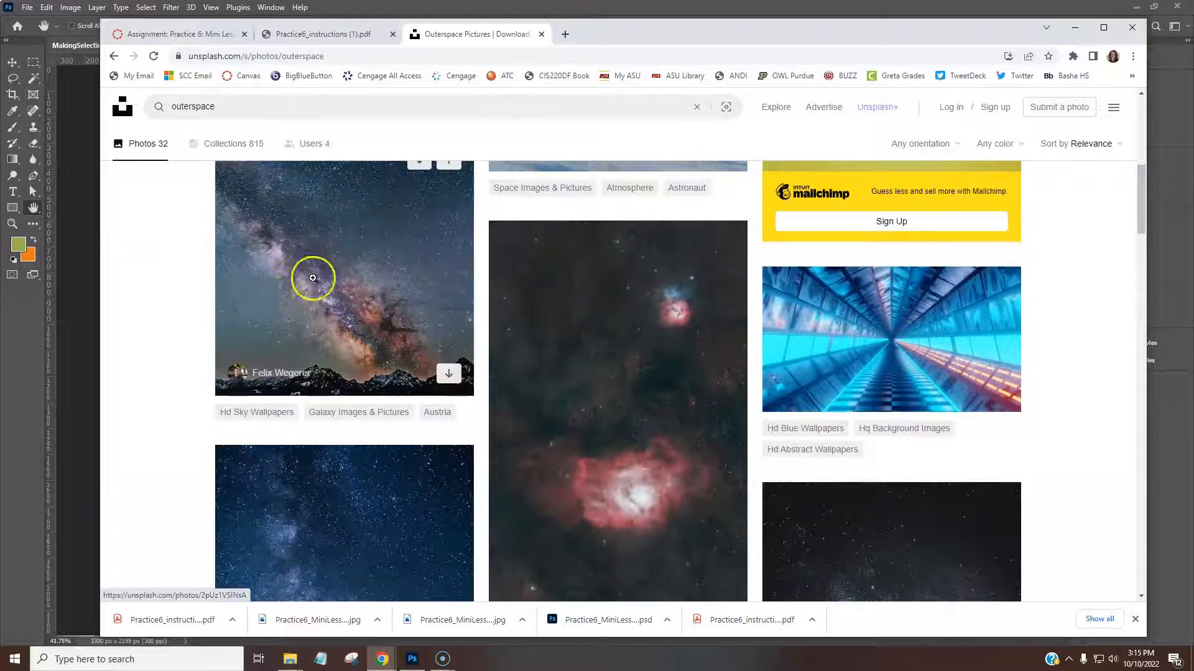
click(448, 373)
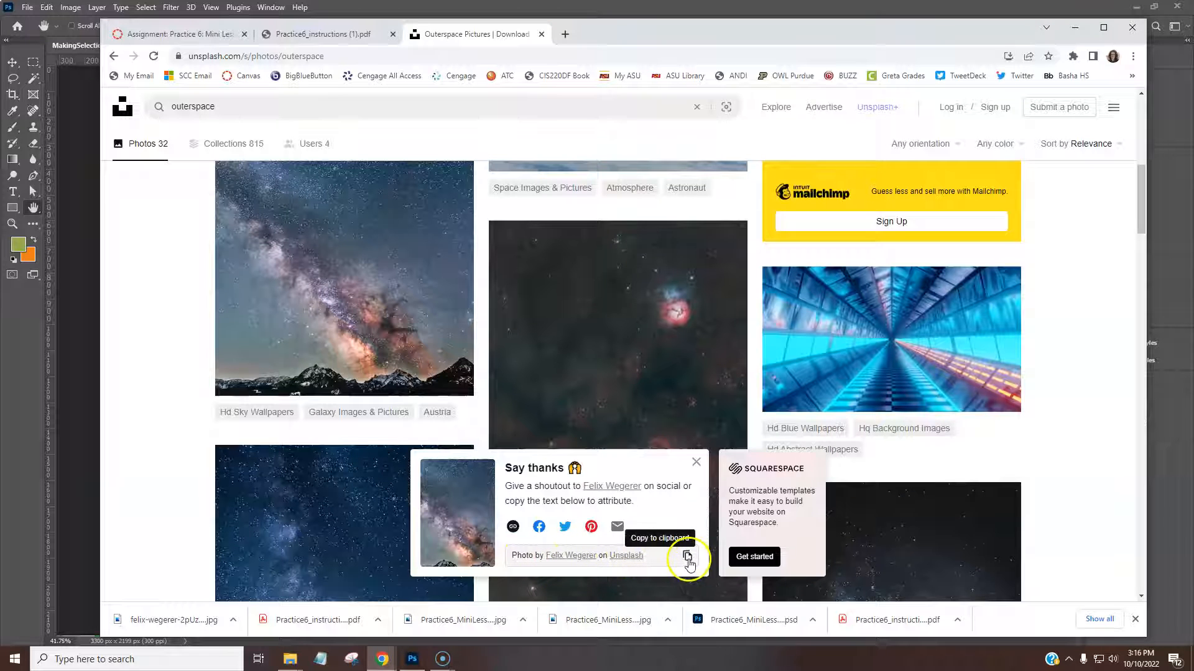
click(687, 555)
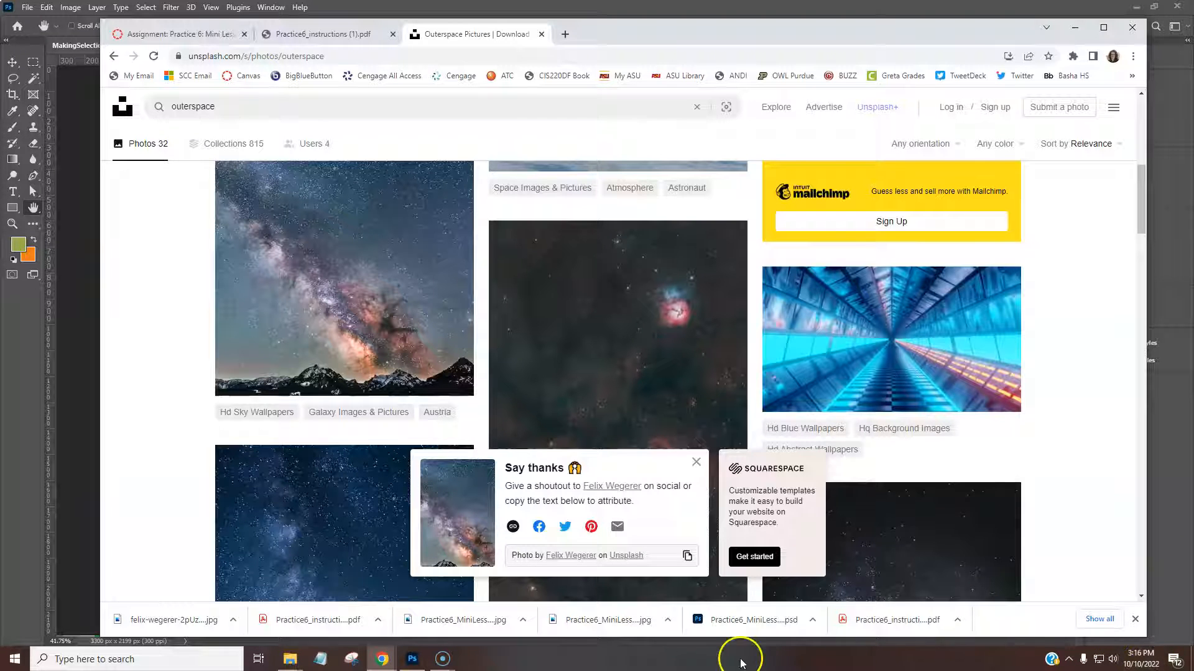
Step: Look through the open browser windows and documents for the assignment instructions, returning to the Unsplash results
mouse_move(386, 664)
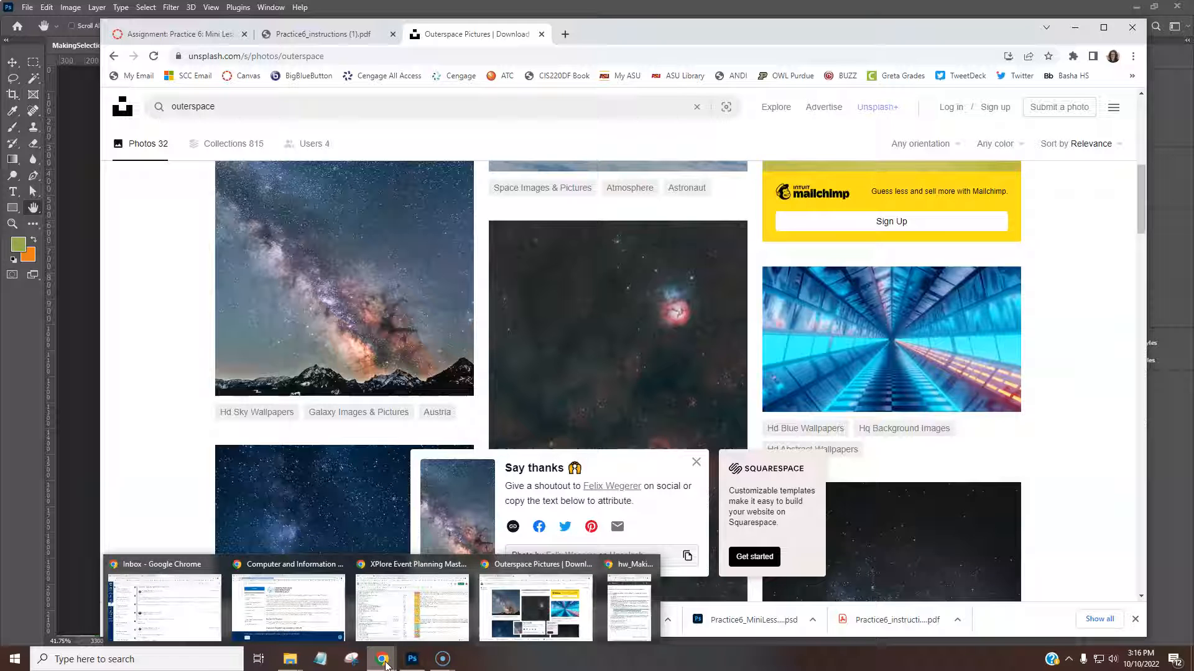
click(172, 33)
click(326, 35)
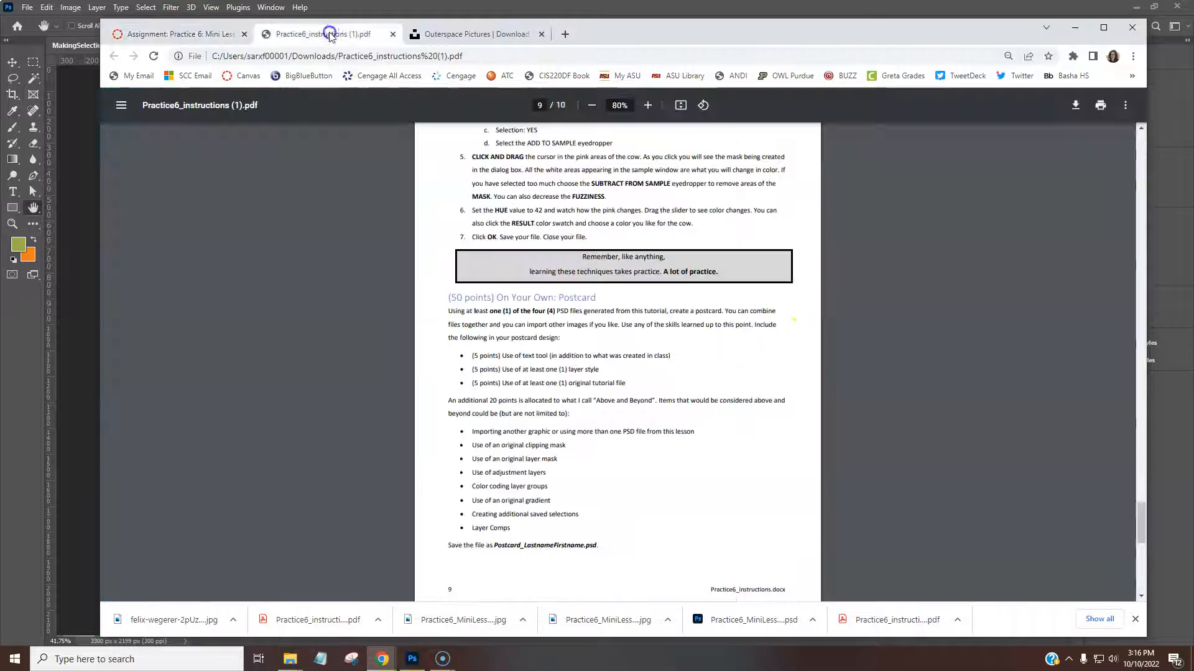
click(474, 34)
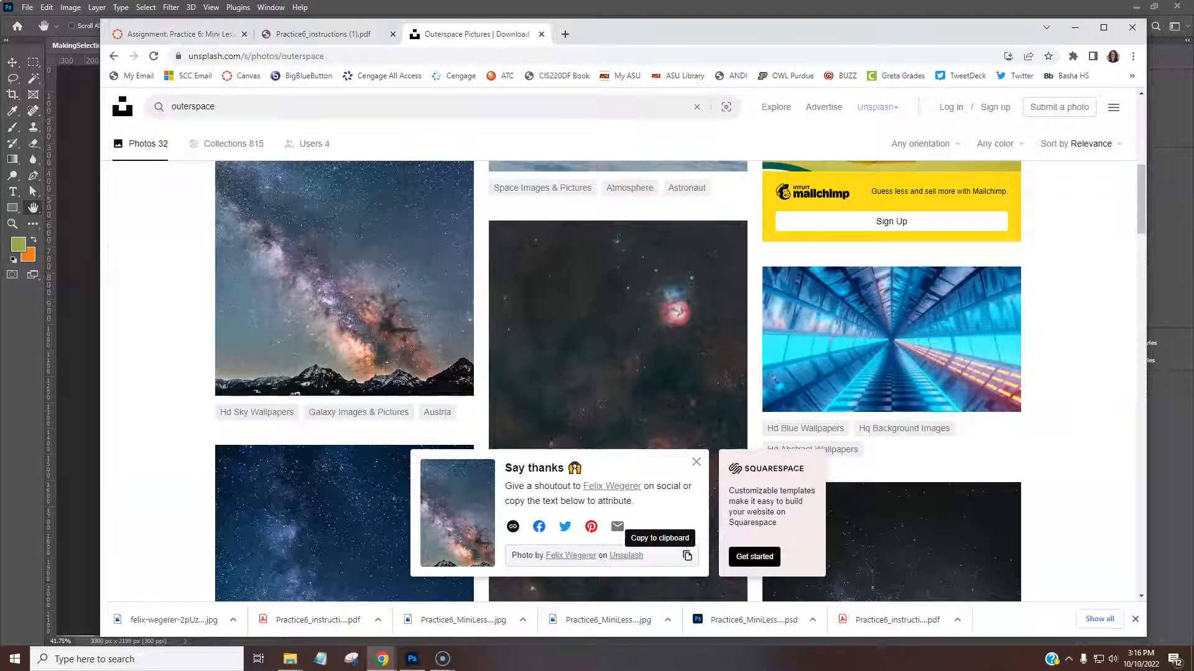
Step: Review the copyright attribution requirement and example format in hw_MakingSelections_Instructions.pdf, and compare them with the photo's credit text on Unsplash
click(411, 659)
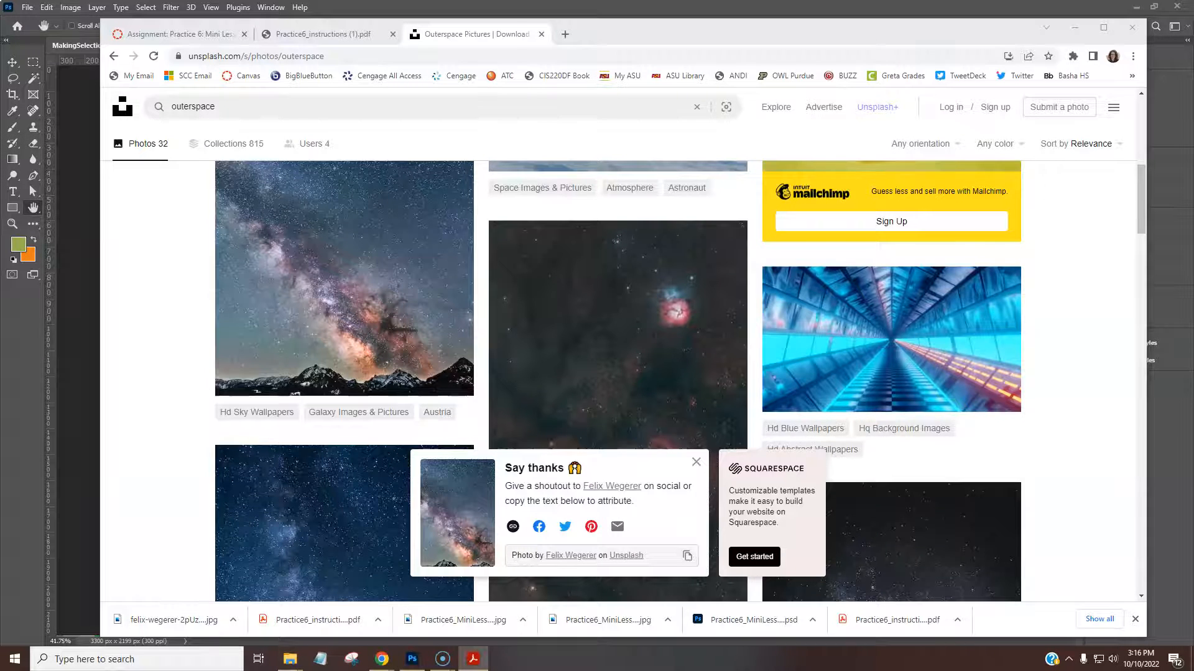
scroll(608, 420, down, 3)
scroll(609, 420, down, 2)
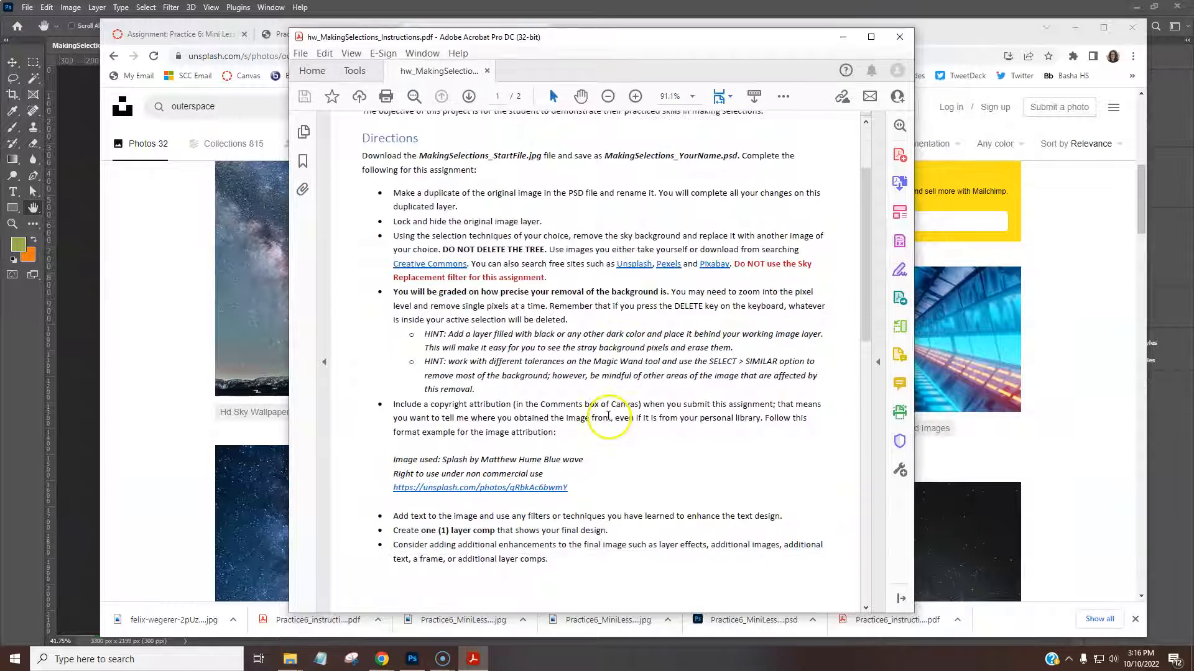
scroll(600, 413, down, 1)
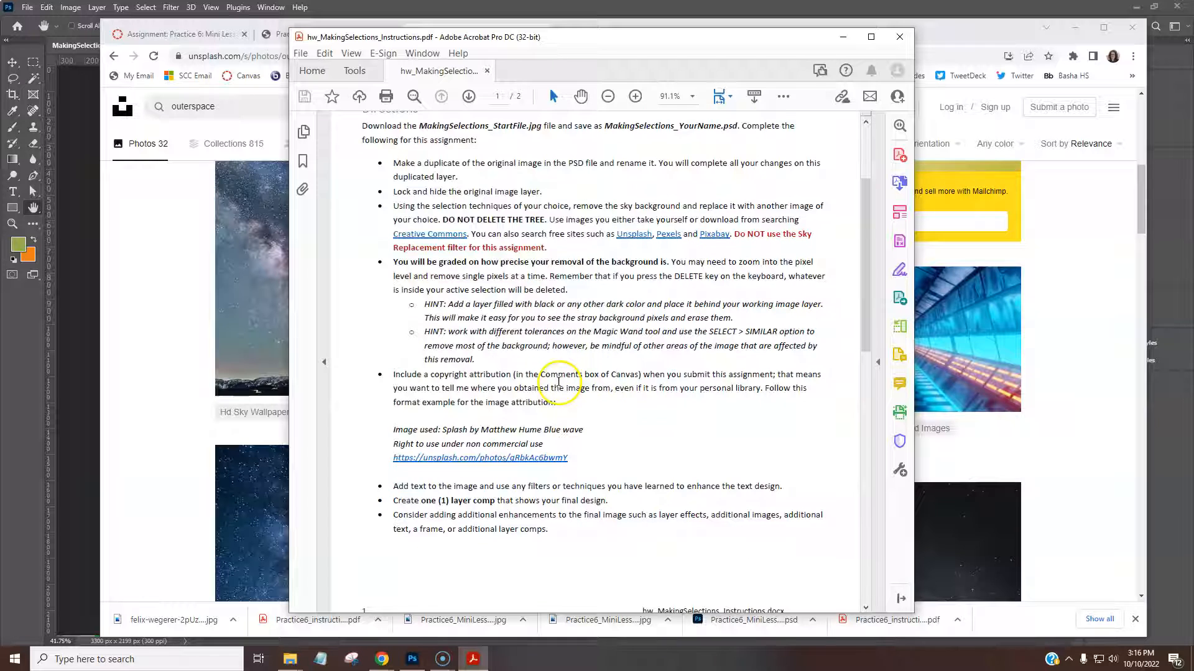
drag(394, 374, 550, 398)
drag(567, 458, 396, 436)
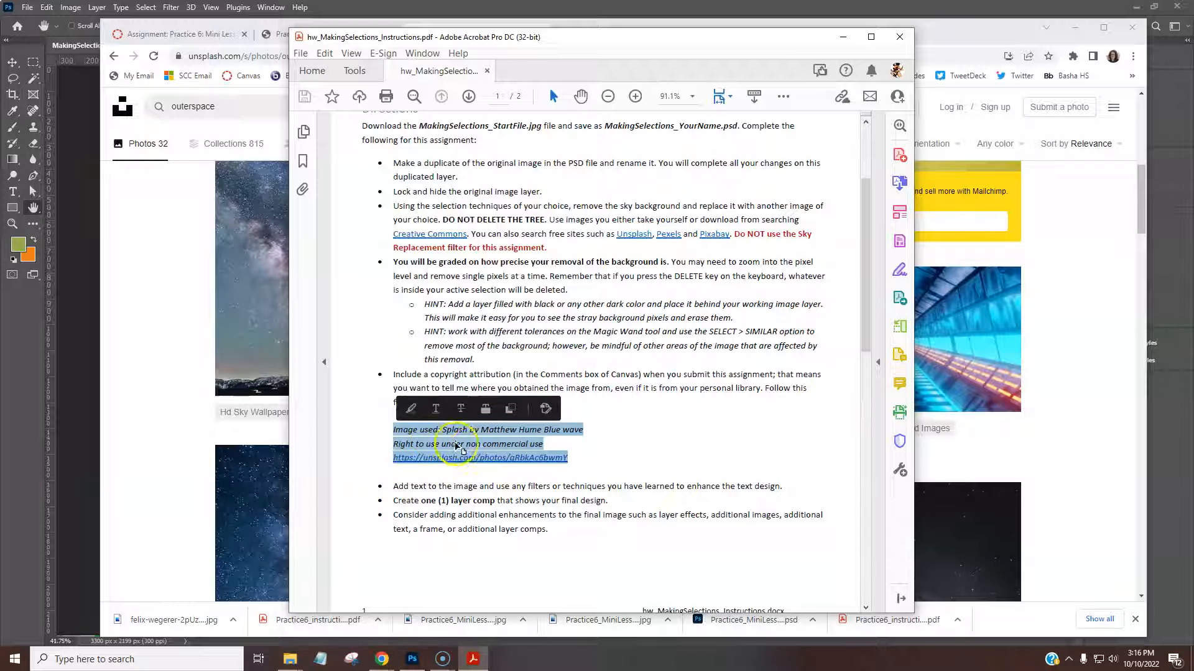
click(843, 36)
drag(674, 559, 506, 568)
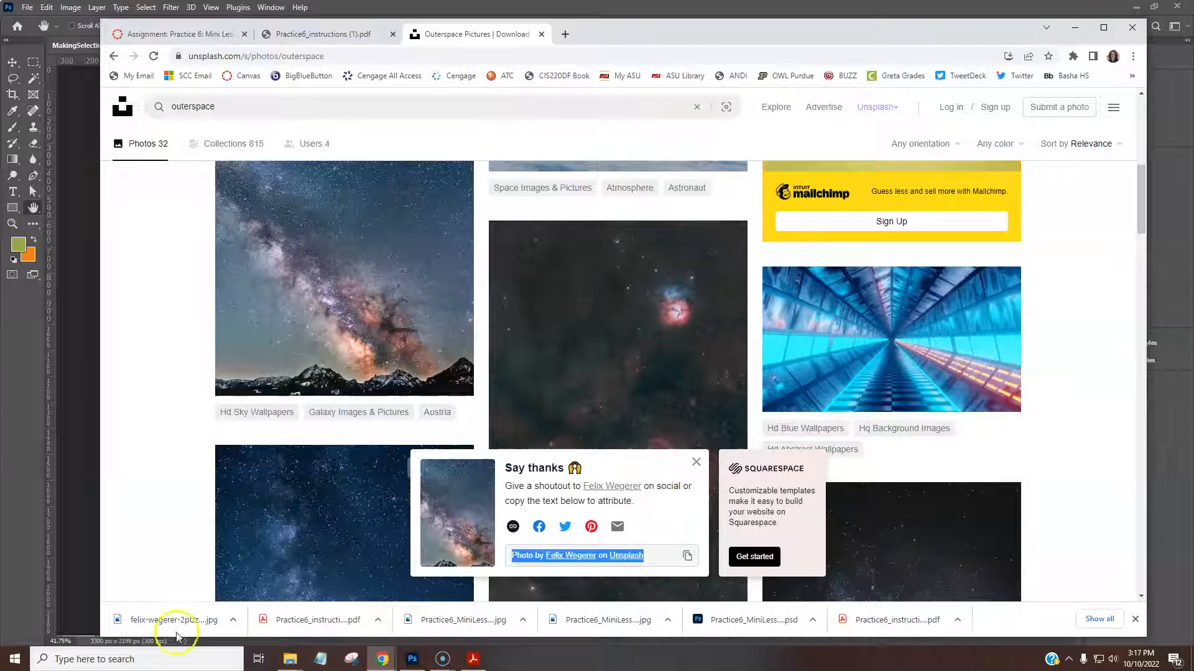
Step: Switch back to Photoshop, hide the green Color Layer and make it the active layer
click(1075, 27)
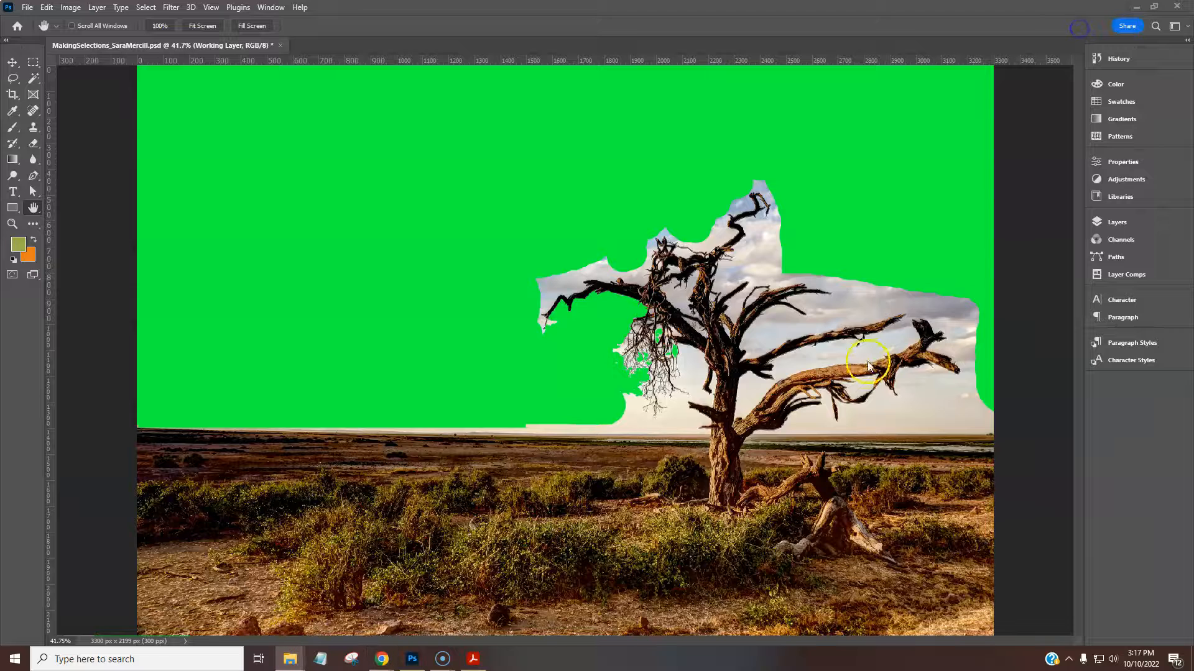
click(1114, 222)
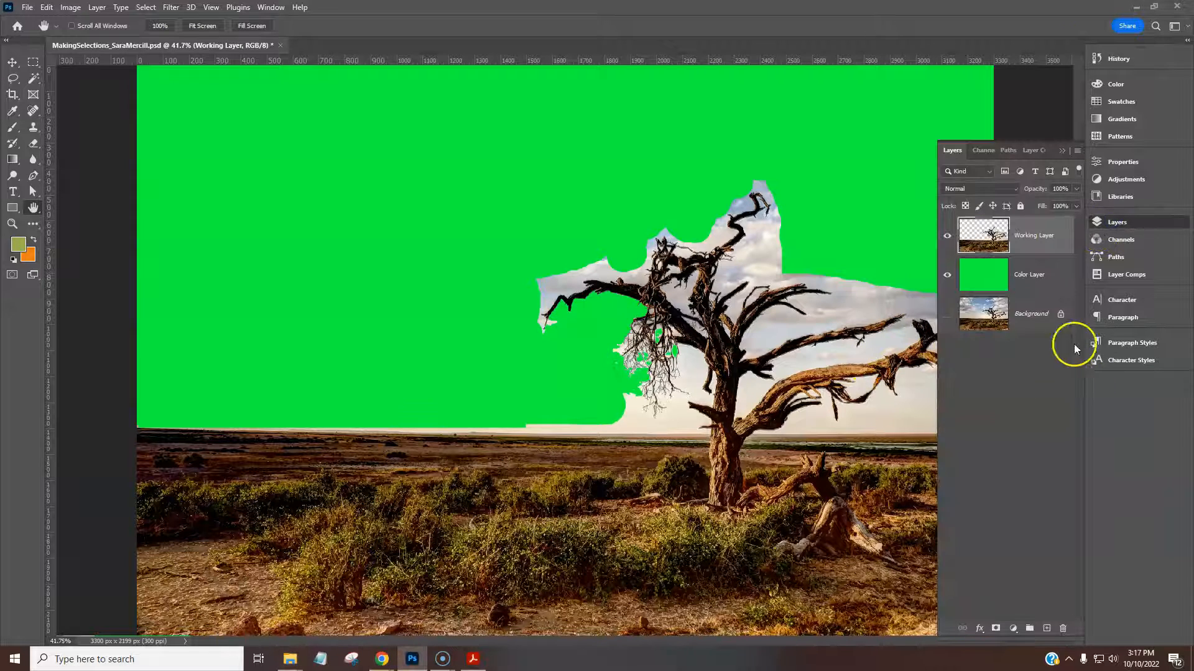
click(951, 275)
click(1043, 276)
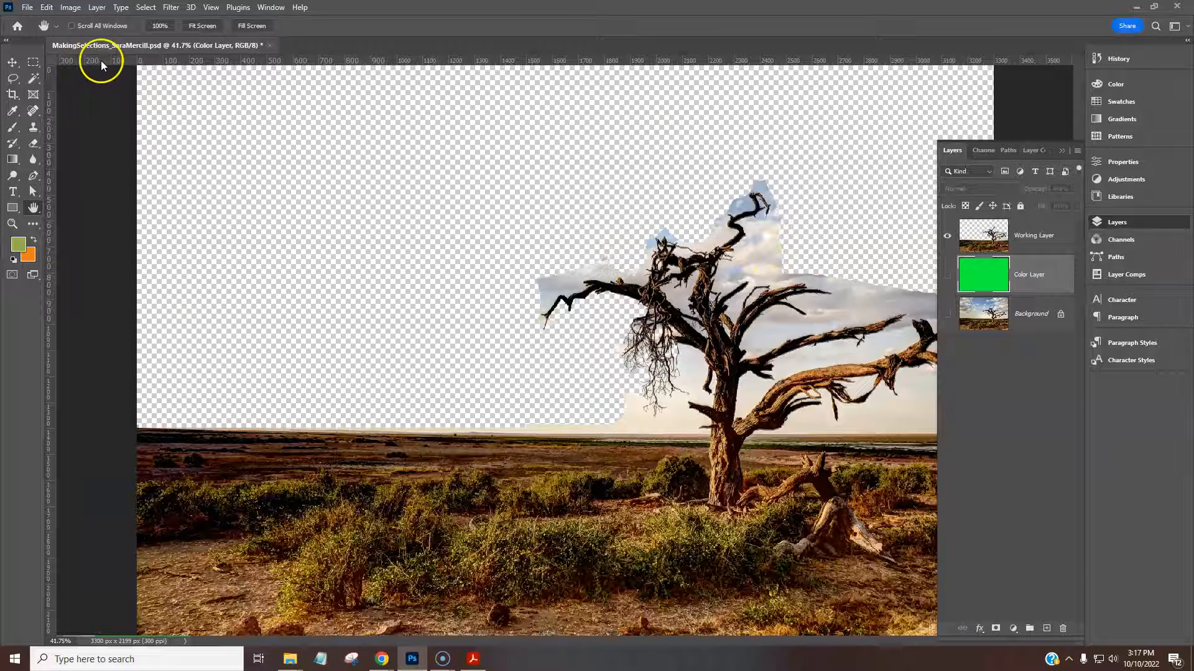
Step: Place the downloaded Unsplash Milky Way image as an embedded object directly above the Color Layer and commit the placement
click(28, 8)
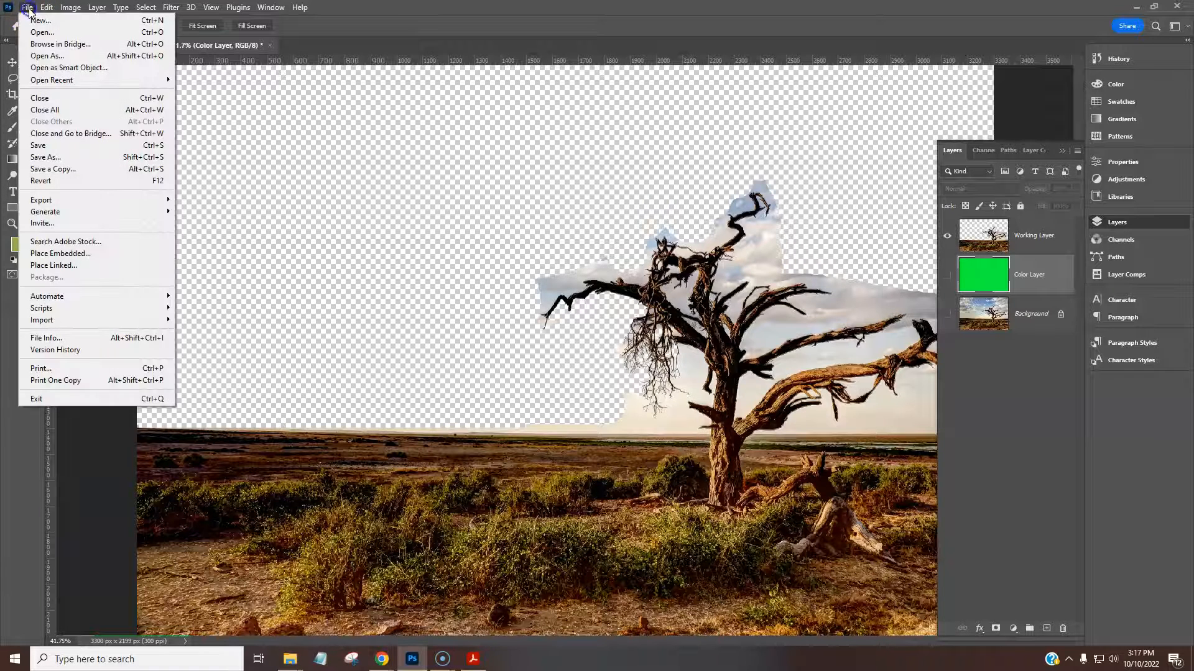
click(62, 259)
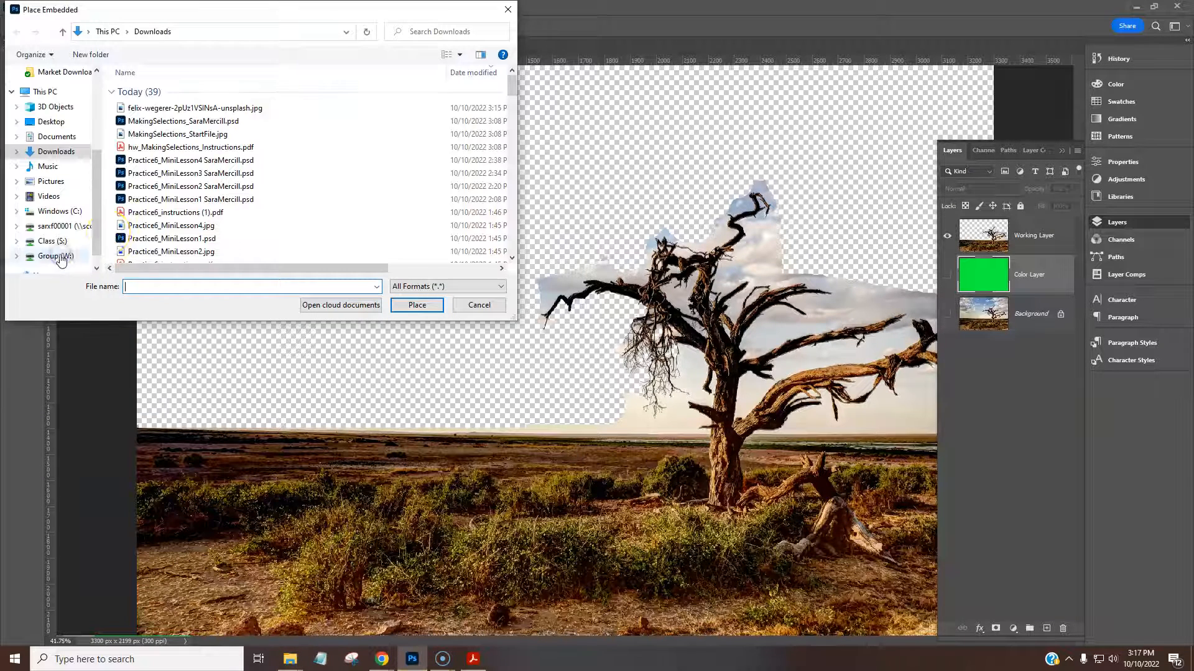
double_click(147, 111)
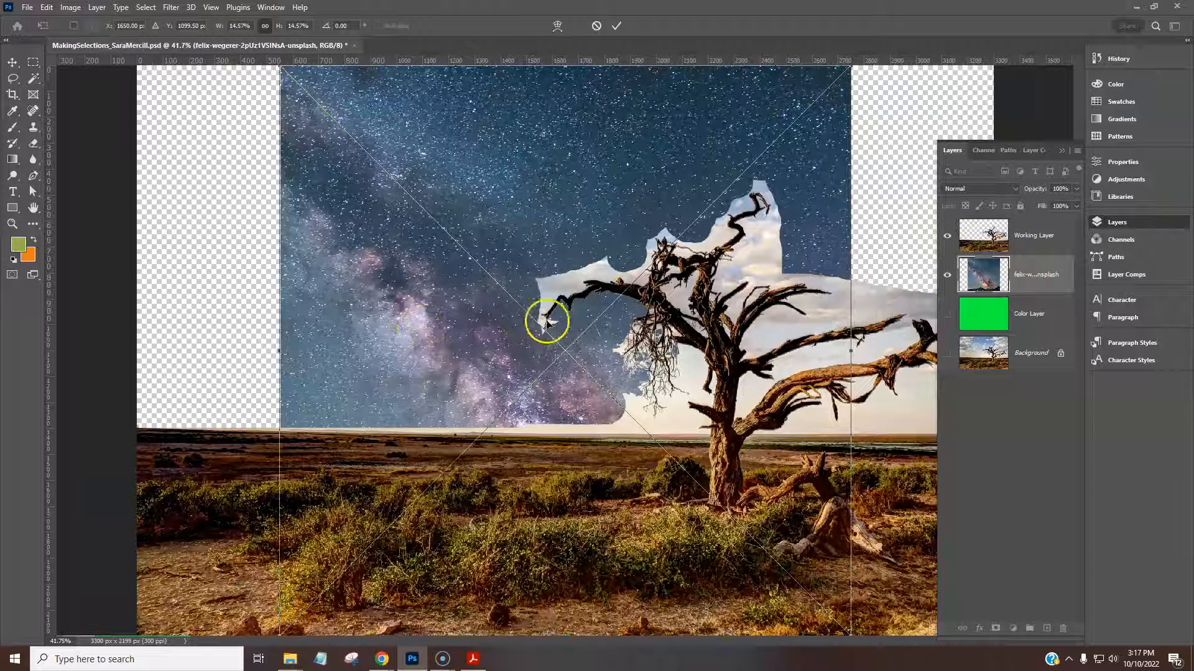
click(12, 224)
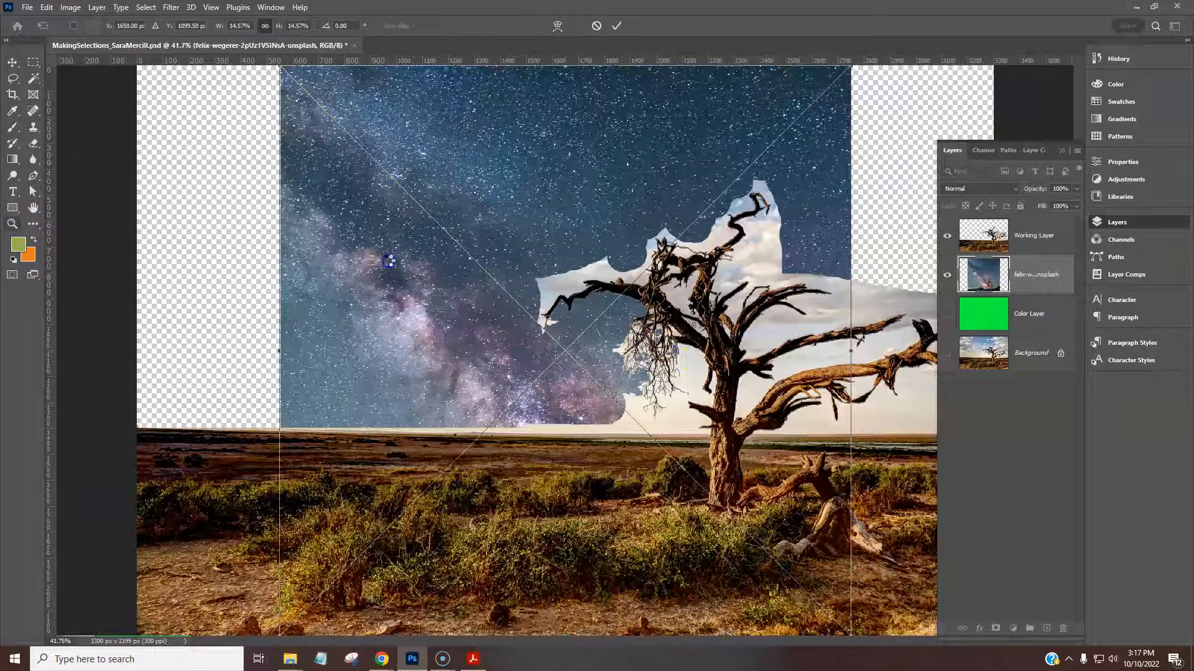
click(394, 262)
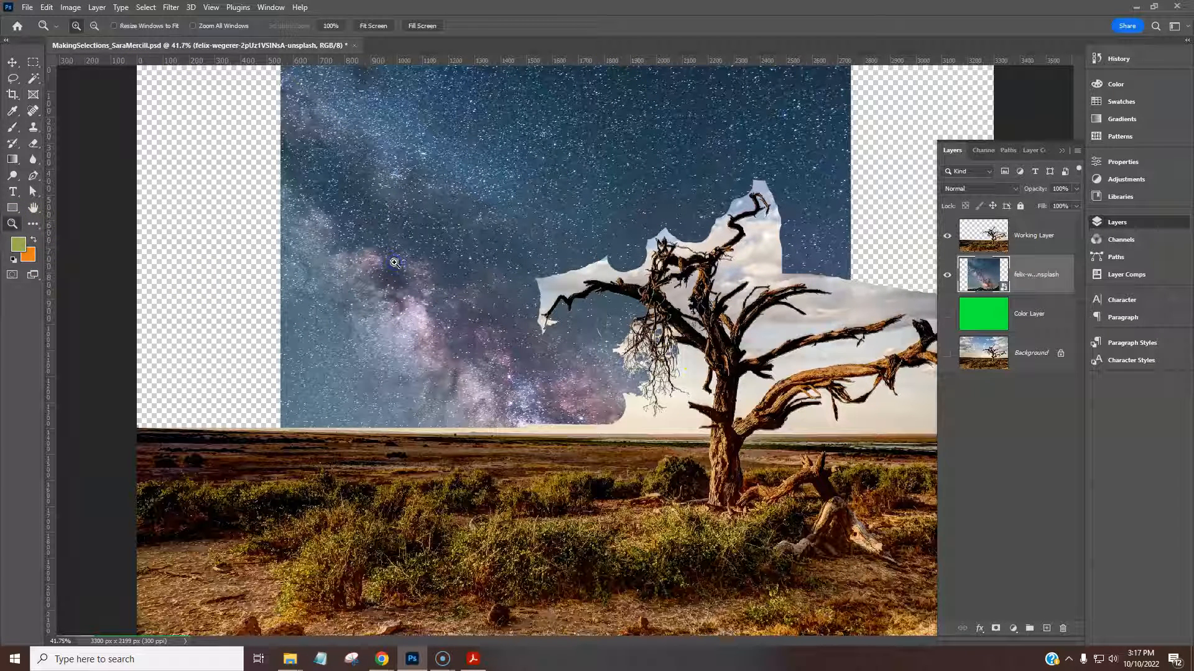
Step: Rotate the placed Milky Way image 90° clockwise
alt+click(395, 263)
alt+click(395, 263)
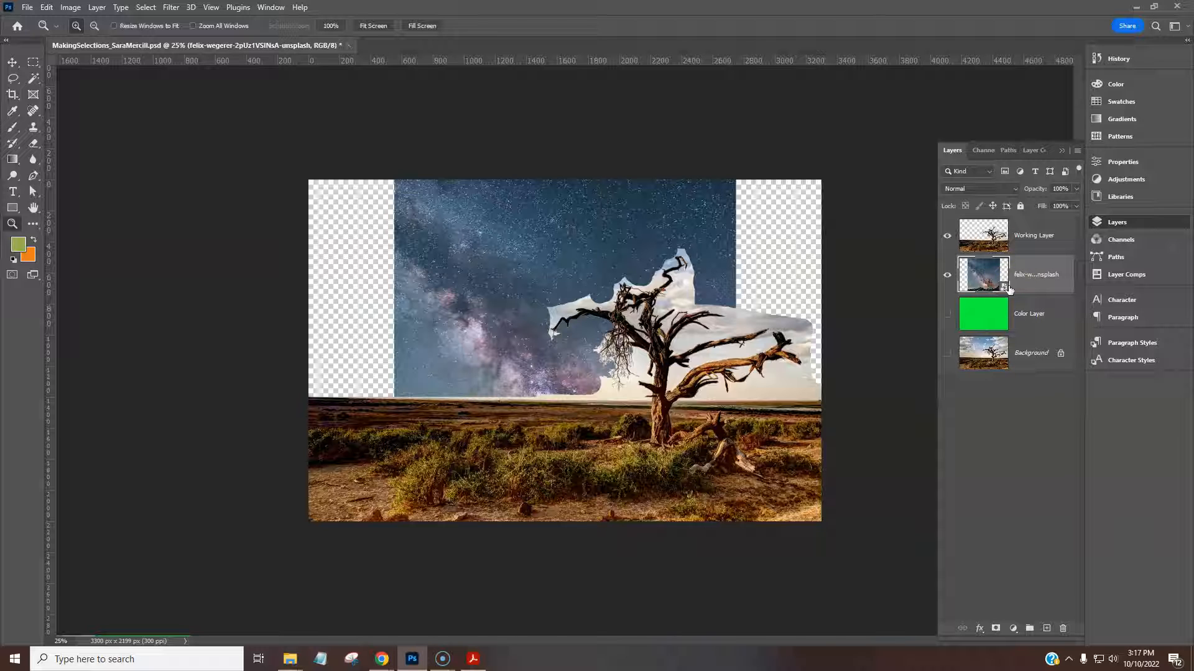
click(660, 369)
click(48, 7)
click(75, 291)
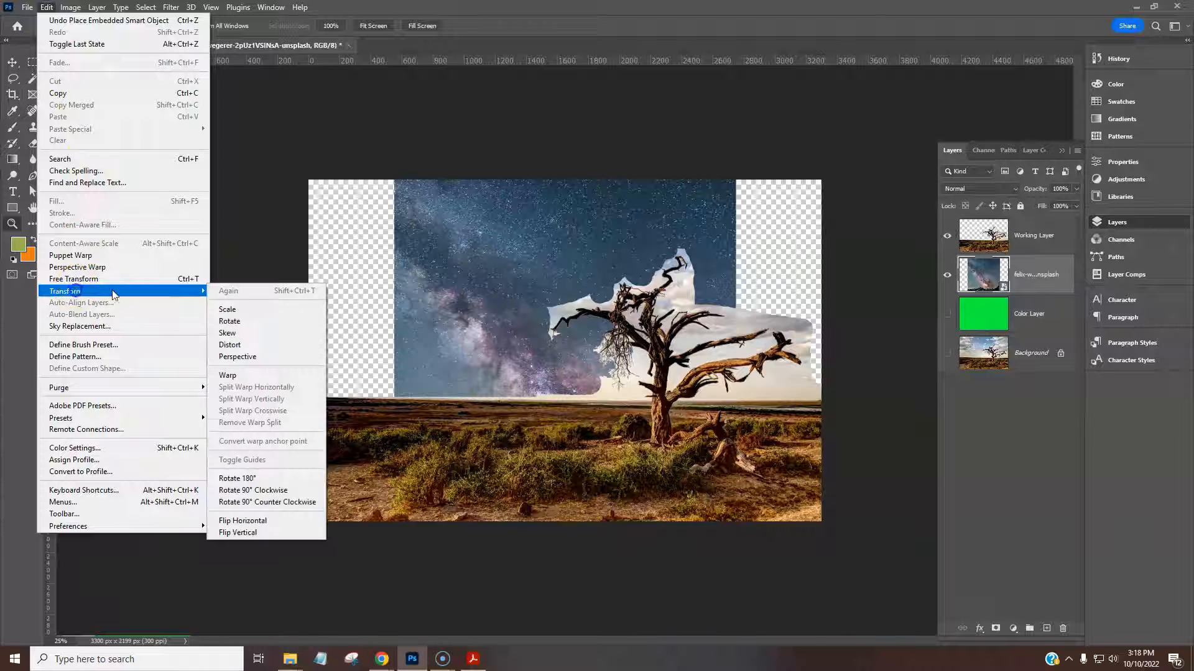
click(245, 320)
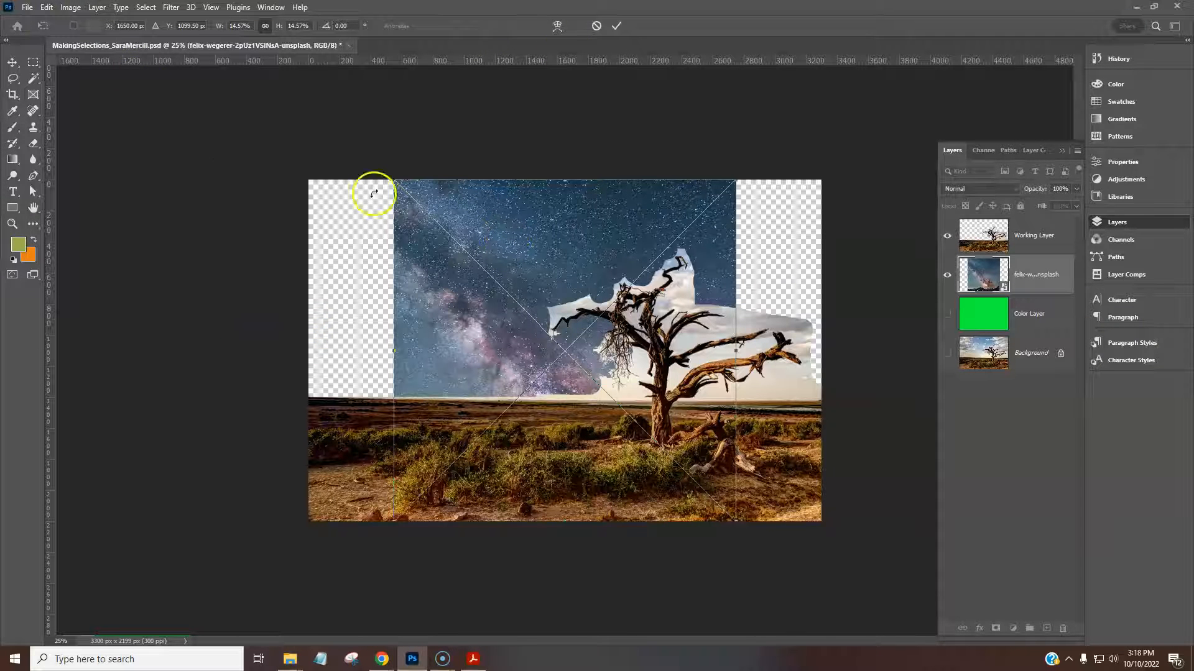
click(47, 8)
click(84, 291)
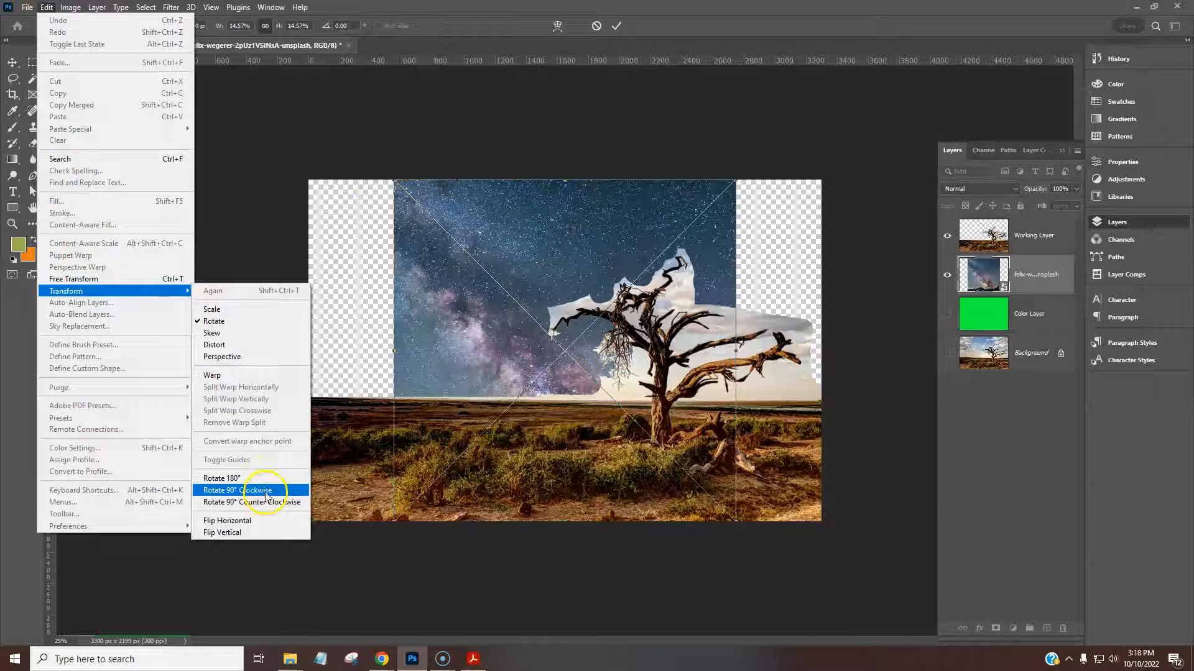
click(266, 492)
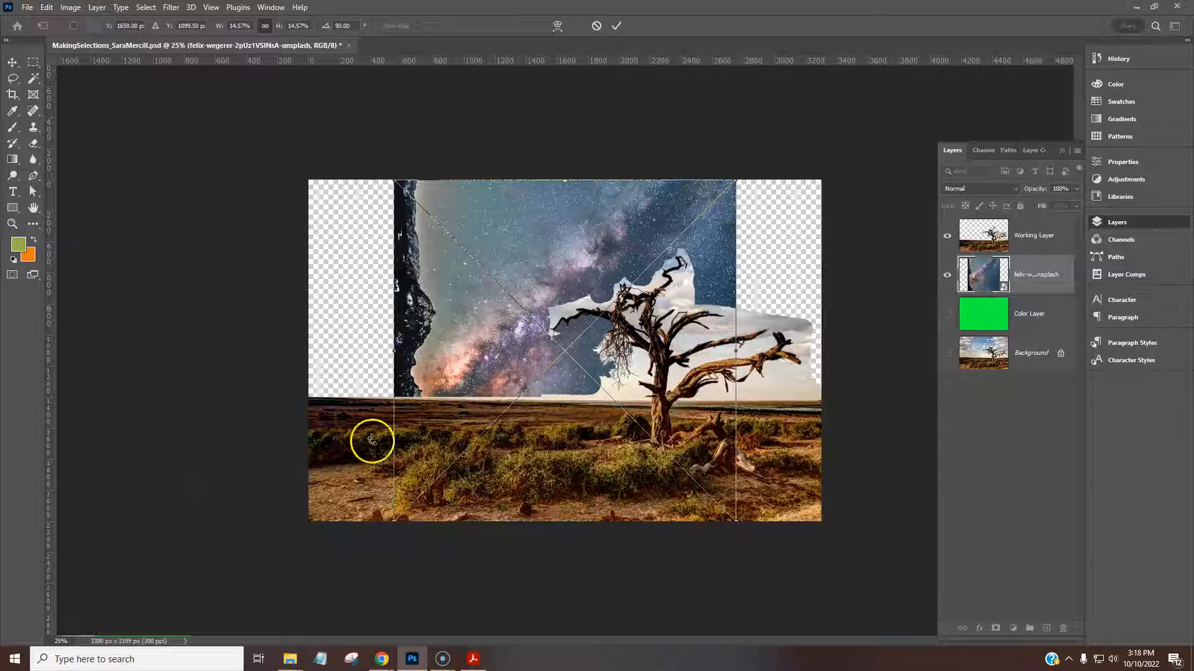
Step: Scale the Milky Way image to about 25.32%, shift it so the sky covers the whole canvas without the mountain edge, and commit the transform
click(46, 8)
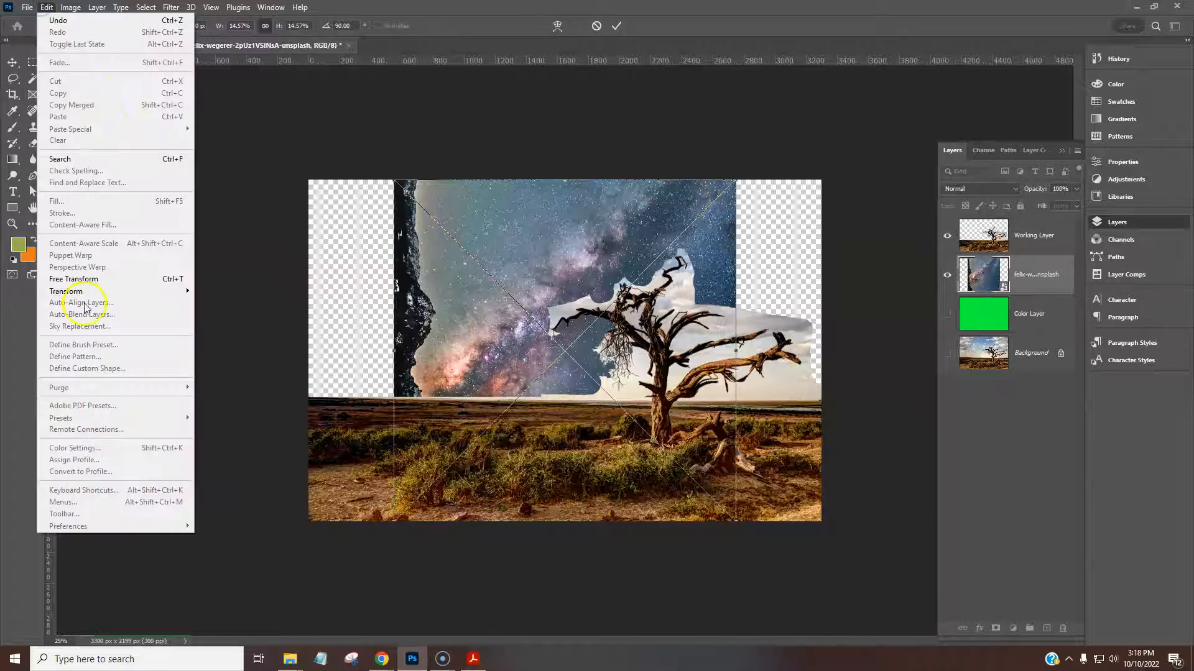
mouse_move(87, 294)
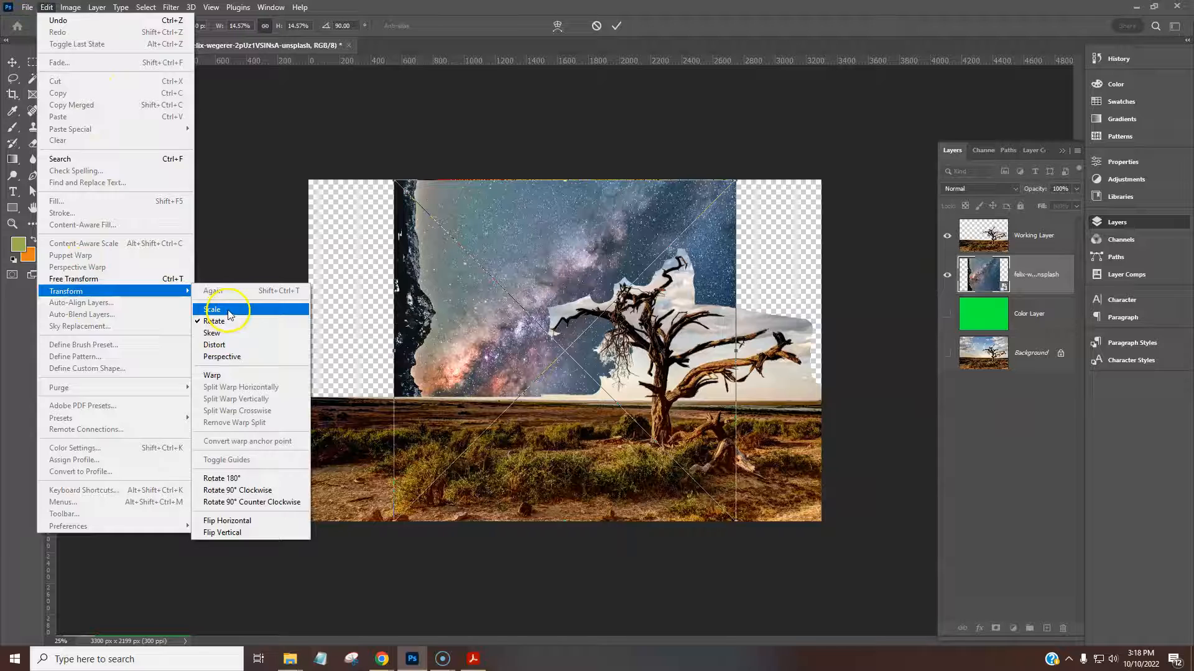
click(230, 309)
drag(393, 180, 240, 118)
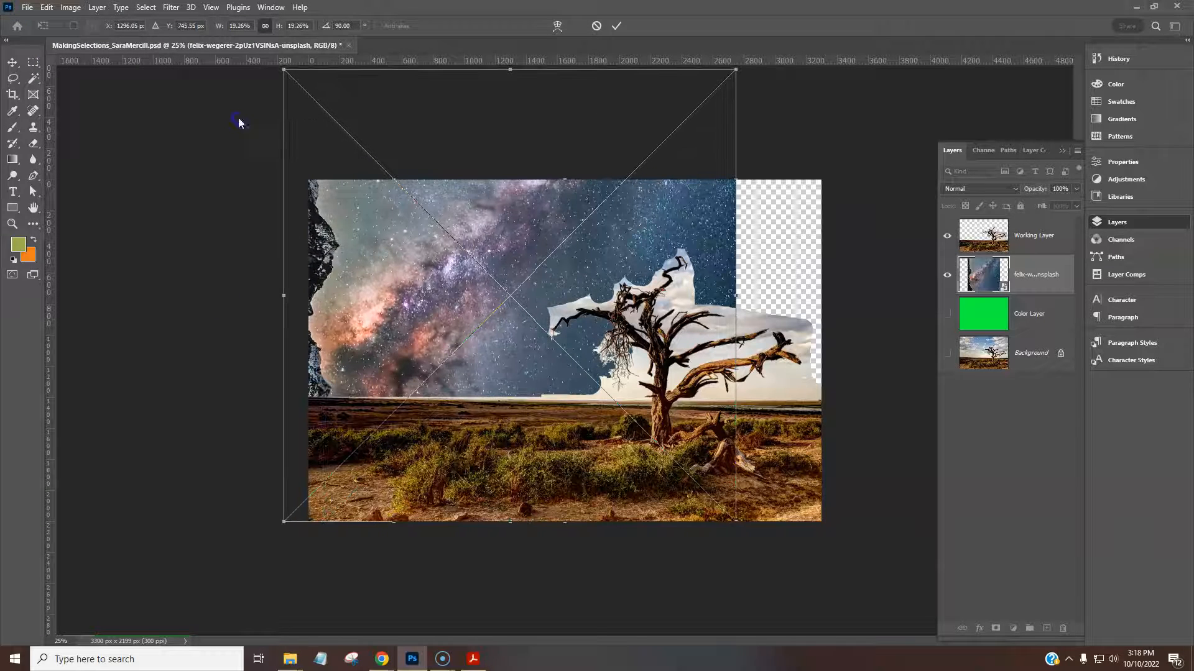
drag(736, 520, 920, 629)
drag(553, 263, 497, 247)
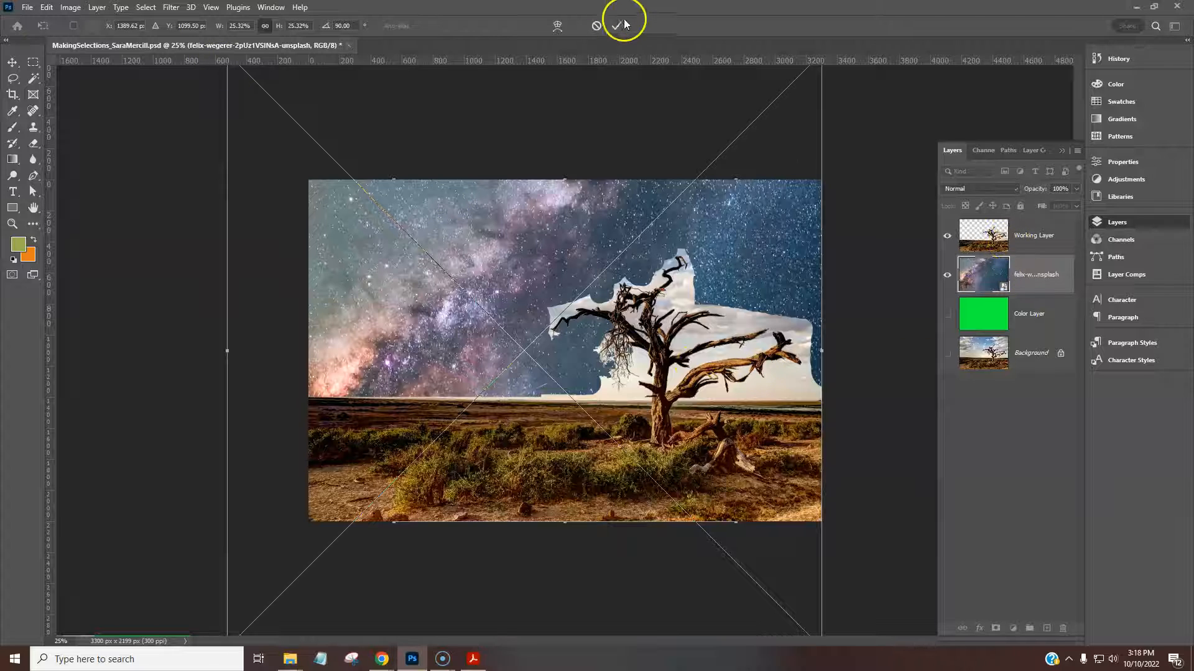
key(z)
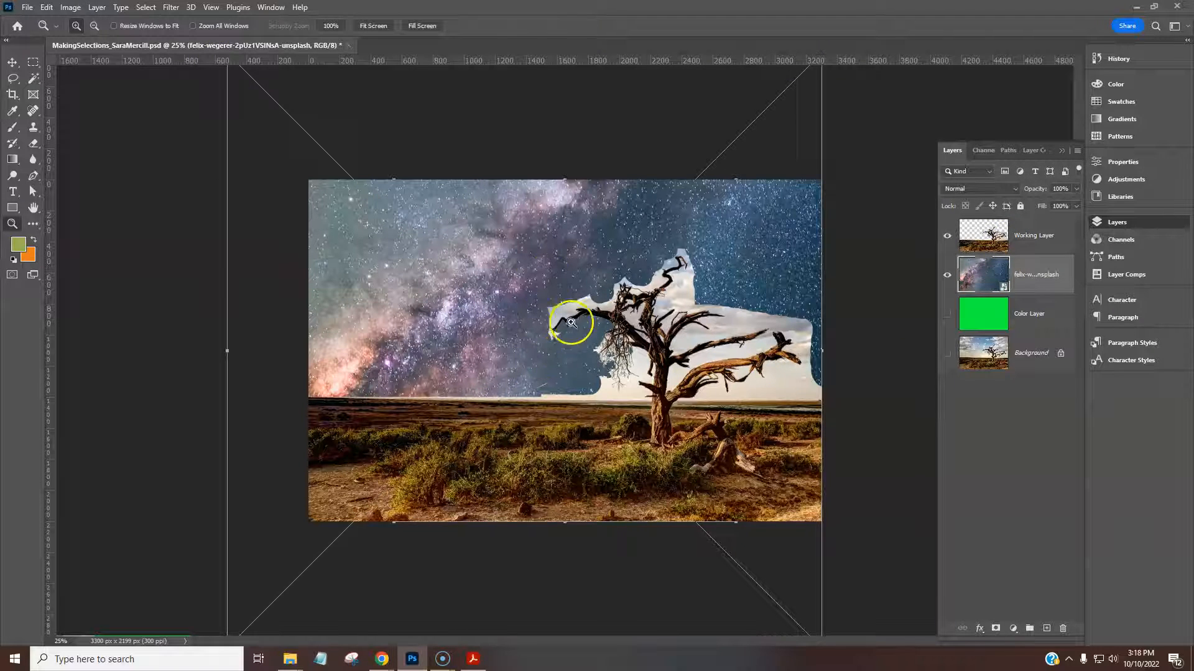
double_click(34, 207)
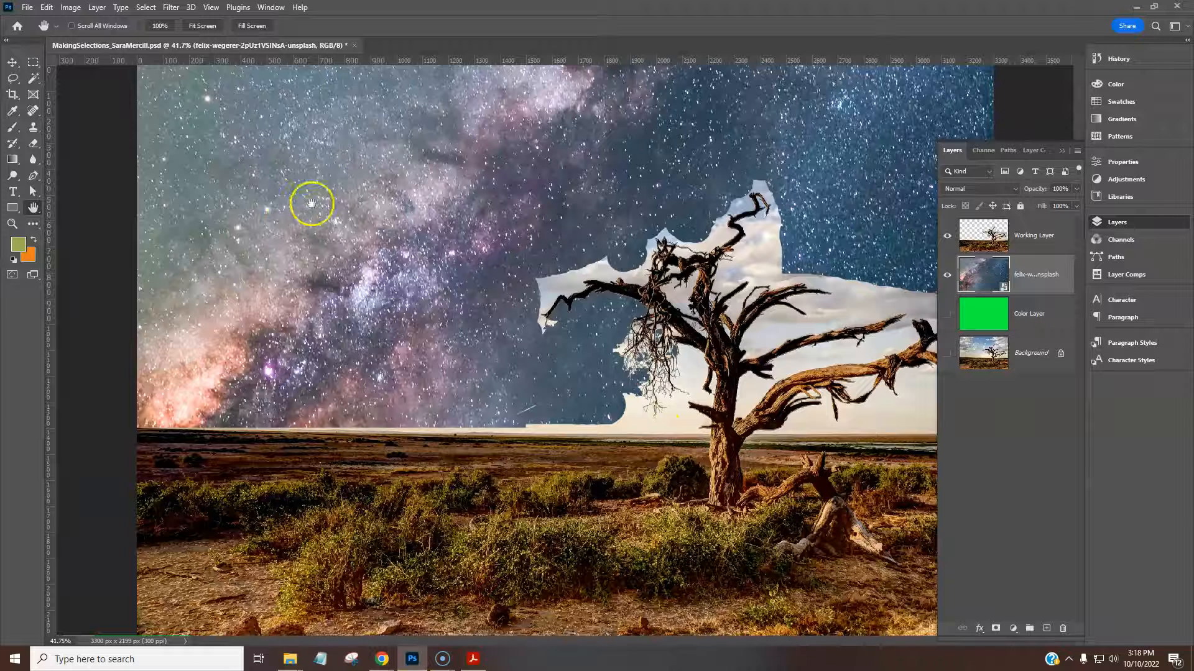
Step: Open the editing commands for the placed Milky Way layer
click(47, 7)
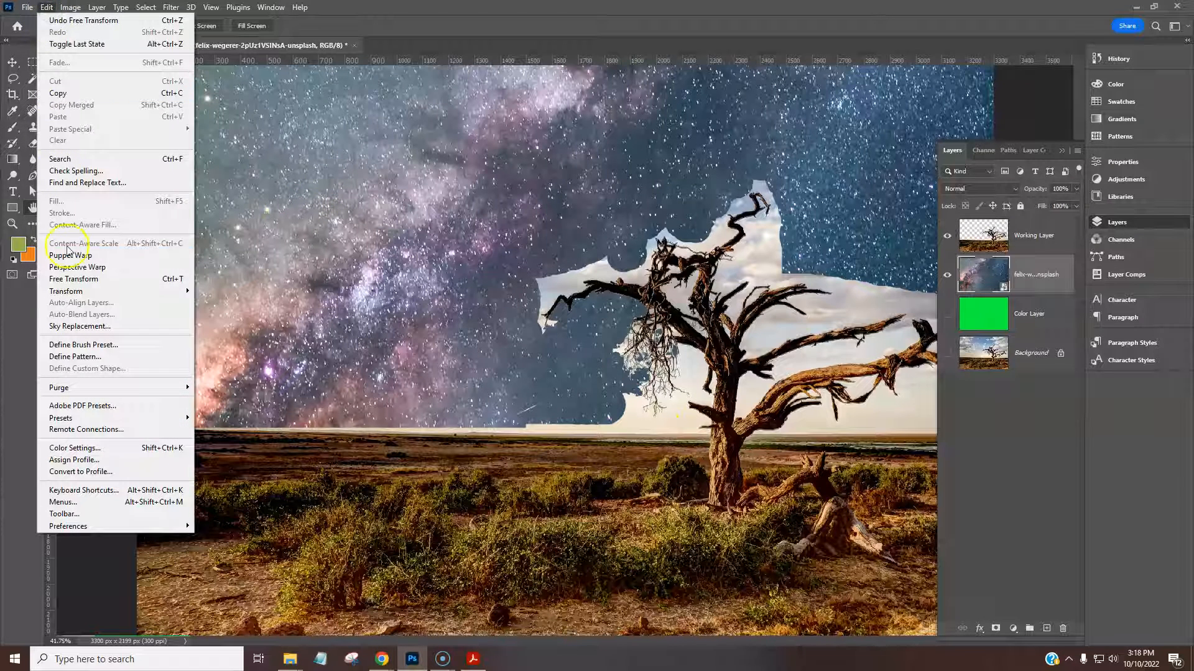